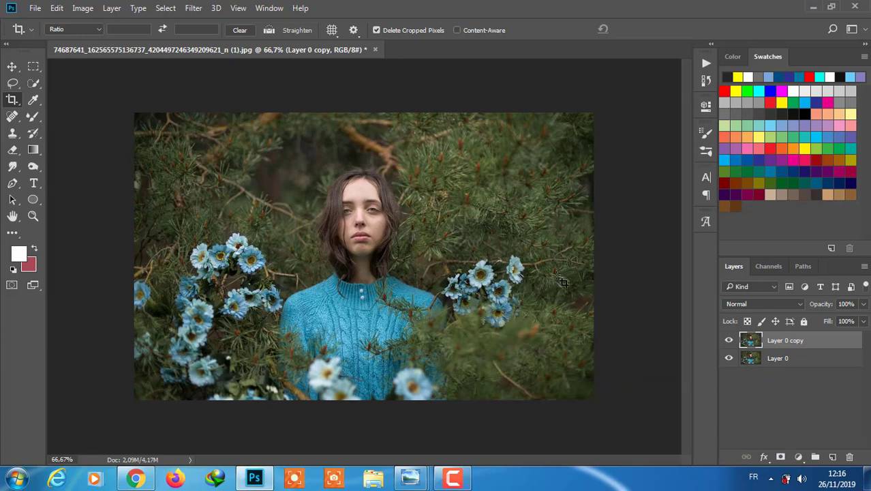
# Duplicate the photo layer again and name the two copies 'skin' and 'texture'.
pyautogui.click(12, 66)
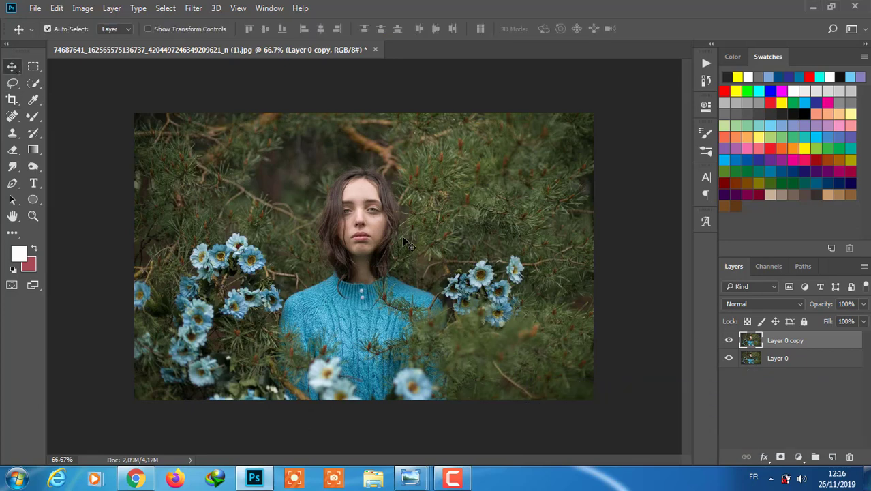
pyautogui.hotkey('ctrl', 'j')
pyautogui.doubleClick(783, 358)
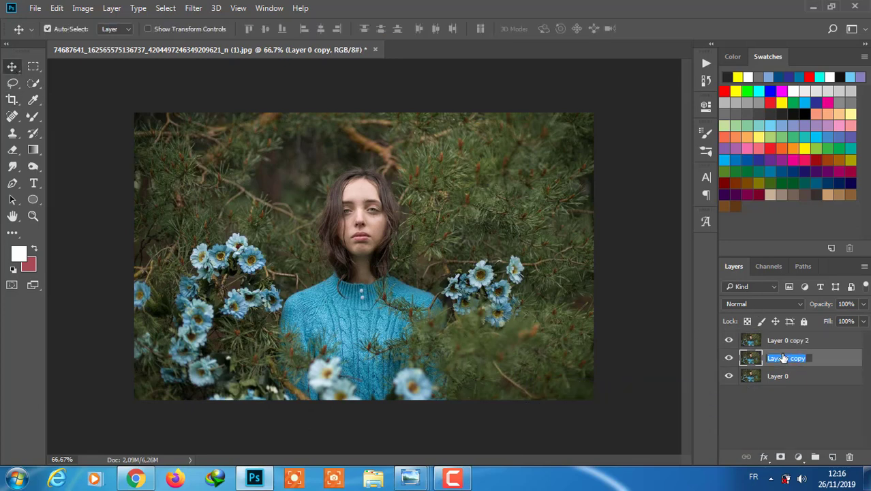
pyautogui.write('skin')
pyautogui.doubleClick(782, 340)
pyautogui.write('texture')
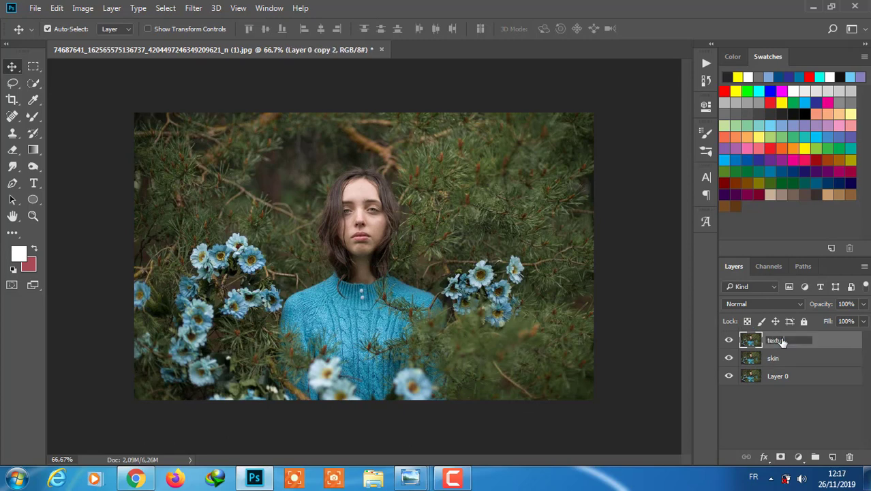
pyautogui.press('Return')
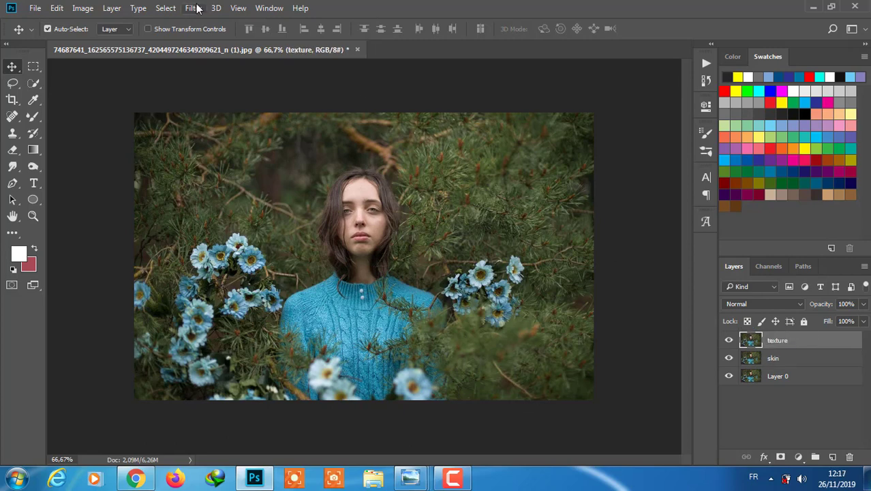
# Apply a Gaussian Blur to the texture layer.
pyautogui.click(194, 8)
pyautogui.moveTo(200, 149)
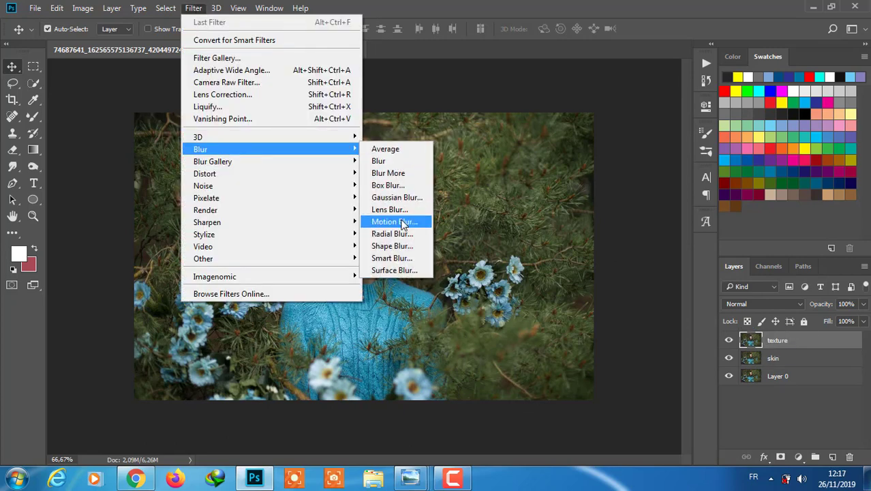
pyautogui.click(399, 197)
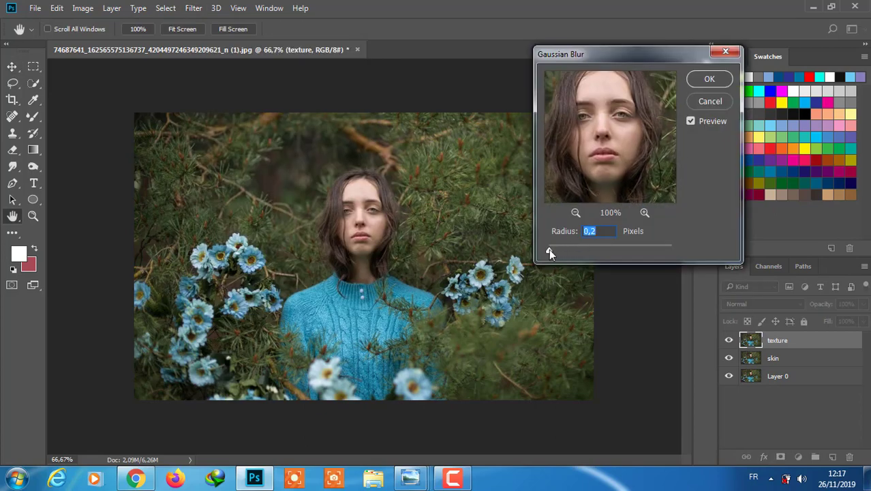
pyautogui.click(709, 78)
# Apply Image onto texture from the skin layer, inverted, with Add blending.
pyautogui.click(83, 8)
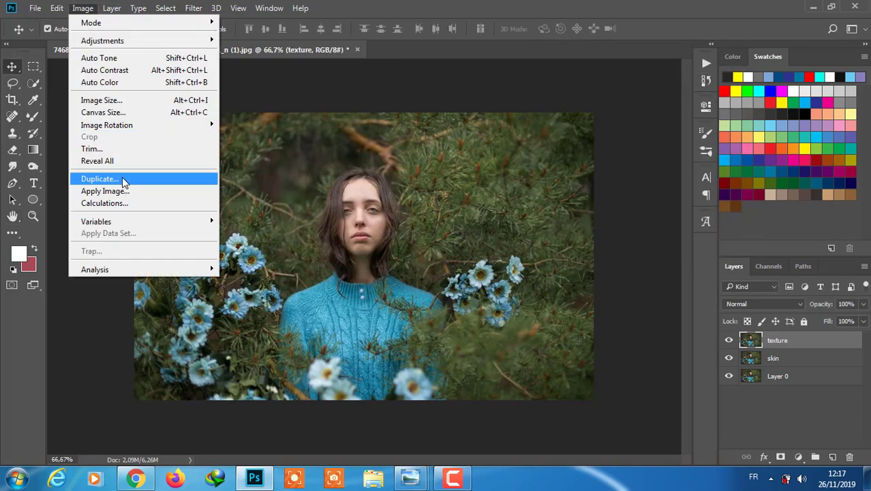
pyautogui.click(107, 189)
pyautogui.moveTo(470, 91)
pyautogui.mouseDown()
pyautogui.moveTo(628, 128)
pyautogui.moveTo(616, 121)
pyautogui.mouseUp()
pyautogui.click(579, 167)
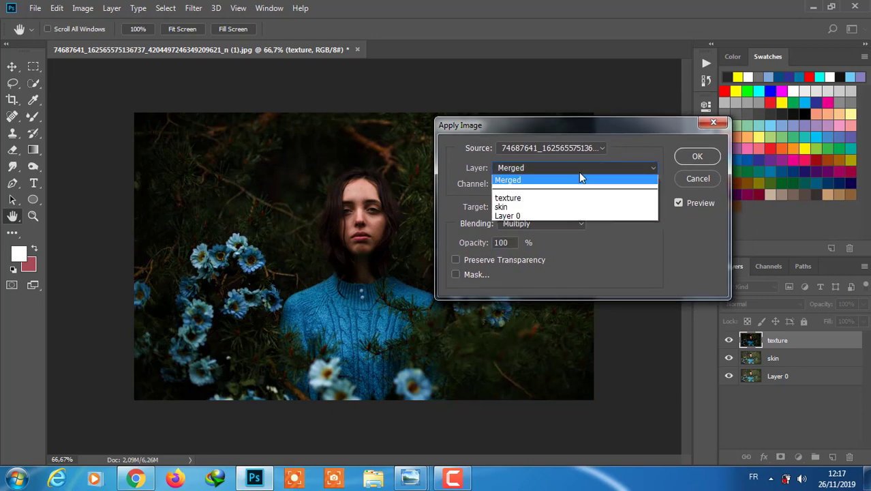
pyautogui.click(545, 204)
pyautogui.click(560, 223)
pyautogui.click(525, 431)
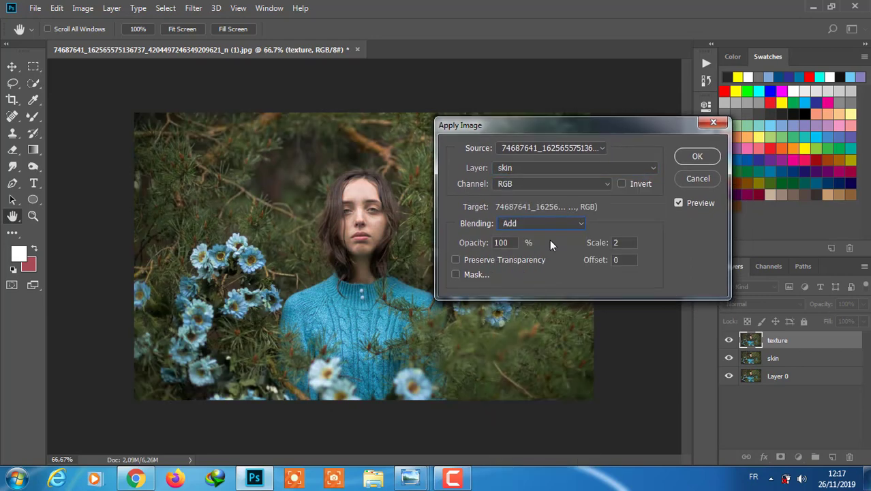
pyautogui.click(621, 183)
pyautogui.click(689, 157)
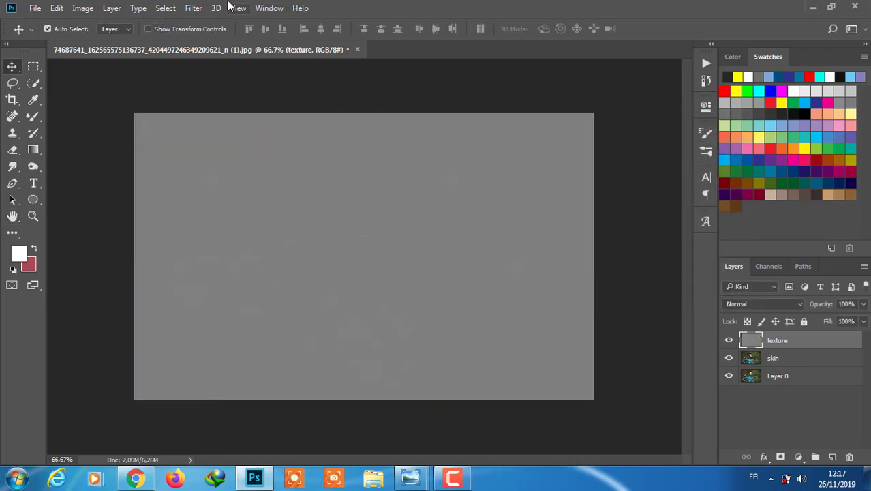
# Set the texture layer to Soft Light and make the skin layer active, zoomed in.
pyautogui.click(743, 303)
pyautogui.click(750, 179)
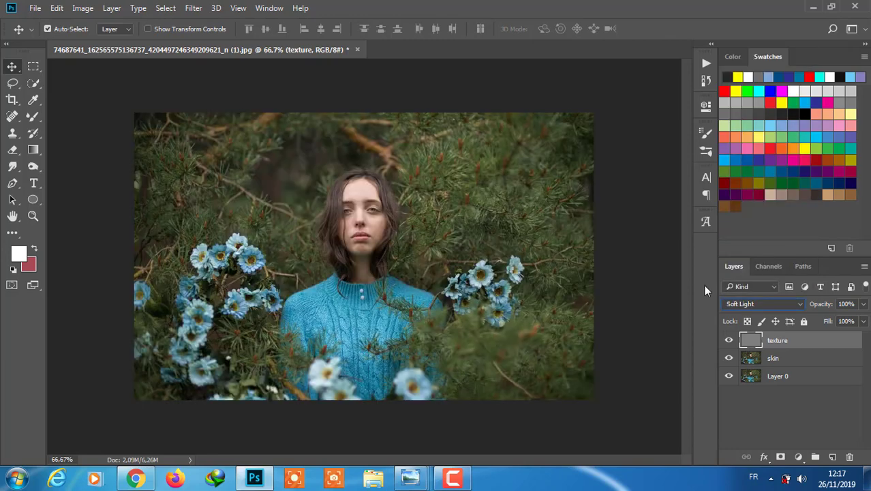
pyautogui.hotkey('alt', '[')
pyautogui.hotkey('ctrl', '+')
pyautogui.hotkey('ctrl', '+')
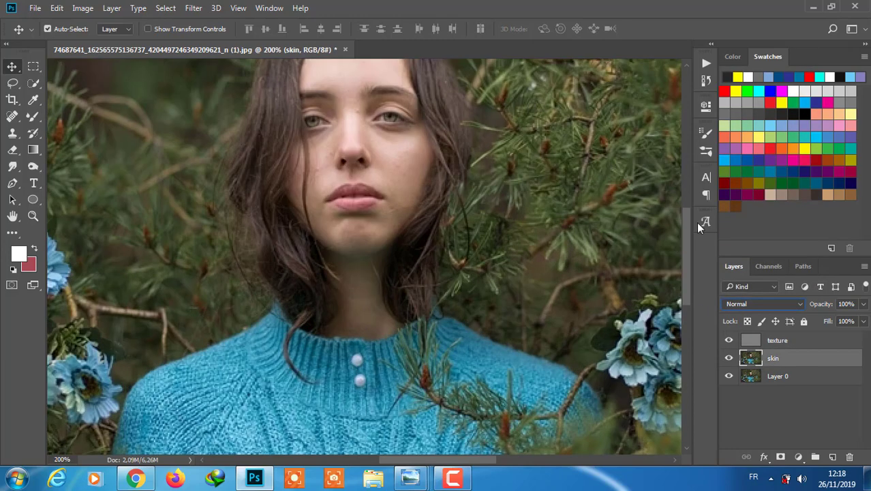
# Set the Mixer Brush size to 42 px.
pyautogui.click(34, 118)
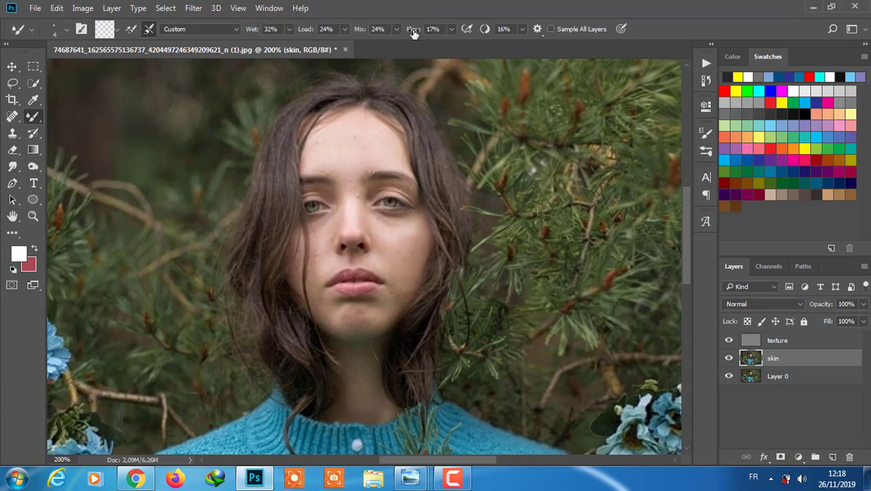
pyautogui.click(71, 28)
pyautogui.moveTo(73, 71); pyautogui.dragTo(88, 68)
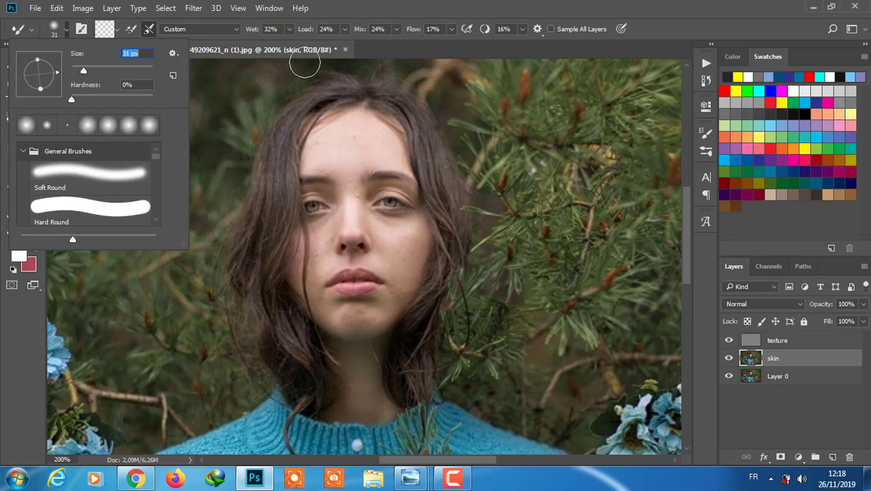
pyautogui.press('Return')
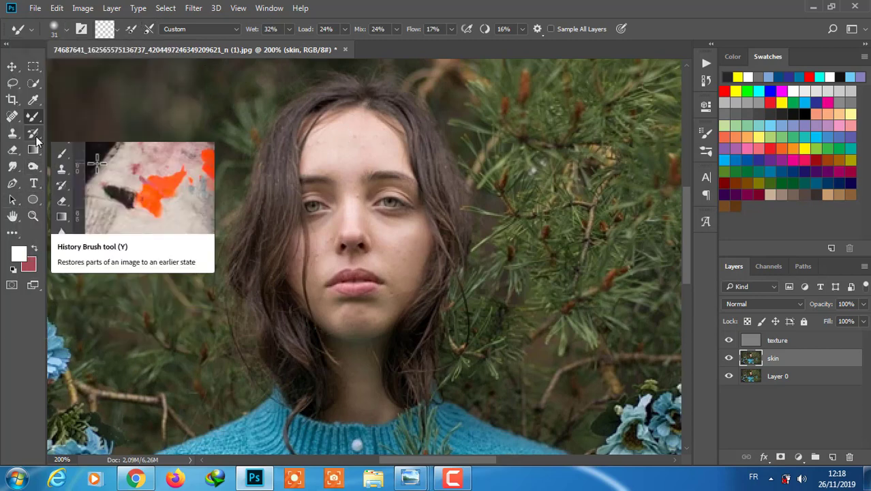
# Heal two forehead blemishes with a 19 px Spot Healing Brush.
pyautogui.click(12, 118)
pyautogui.click(66, 29)
pyautogui.write('19')
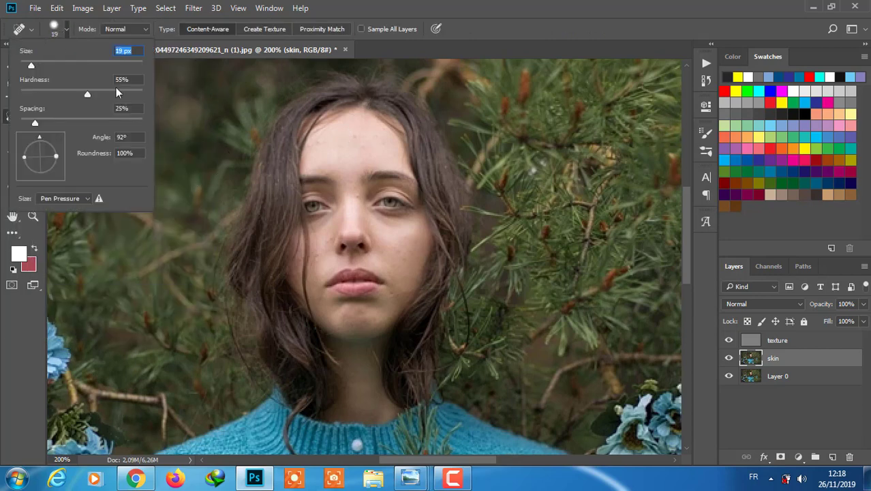
pyautogui.press('Return')
pyautogui.click(319, 145)
pyautogui.moveTo(339, 146); pyautogui.dragTo(376, 141)
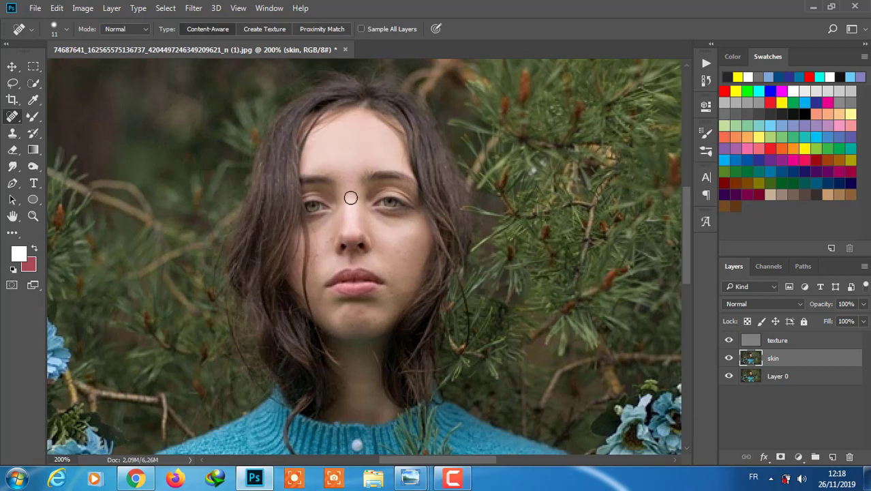
# Heal a stroke on the left cheek, then step backward twice to undo it.
pyautogui.moveTo(331, 235); pyautogui.dragTo(312, 262)
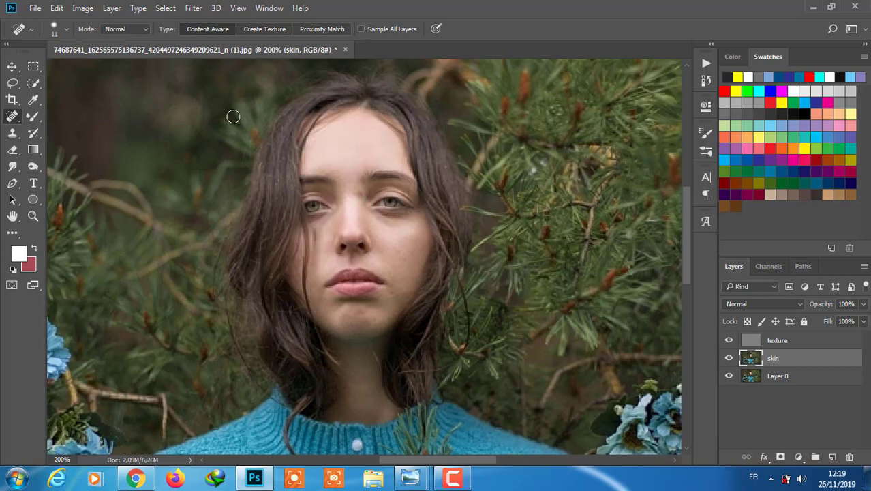
pyautogui.click(56, 9)
pyautogui.click(82, 16)
pyautogui.click(57, 8)
pyautogui.click(92, 45)
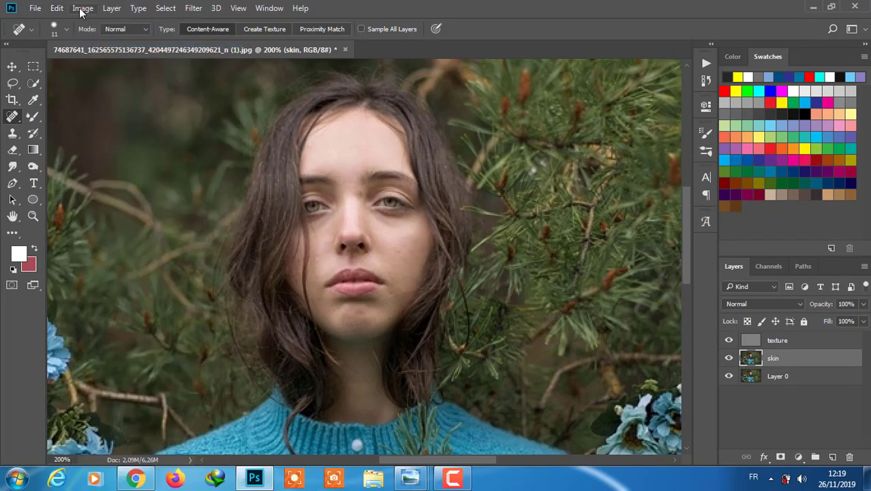
# Zoom closer and heal cheek and under-eye spots with a 9-10 px brush.
pyautogui.hotkey('ctrl', '+')
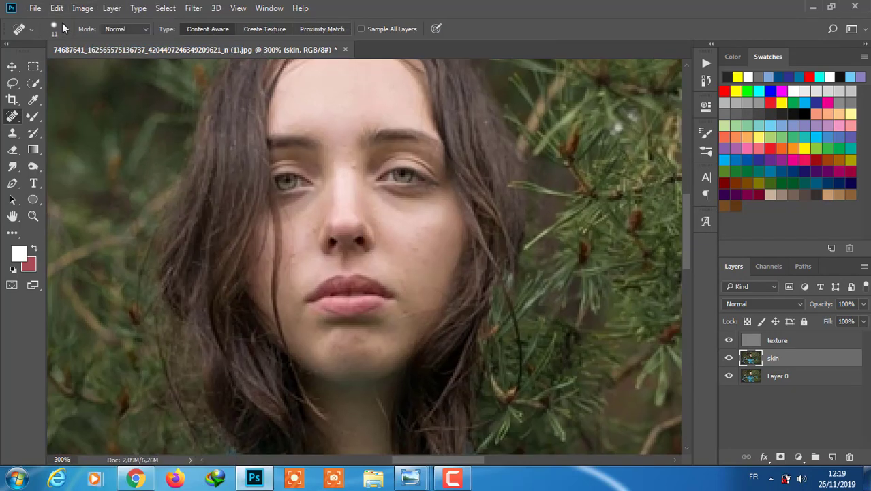
pyautogui.click(54, 28)
pyautogui.press('Return')
pyautogui.click(66, 29)
pyautogui.write('10')
pyautogui.press('Return')
pyautogui.click(67, 28)
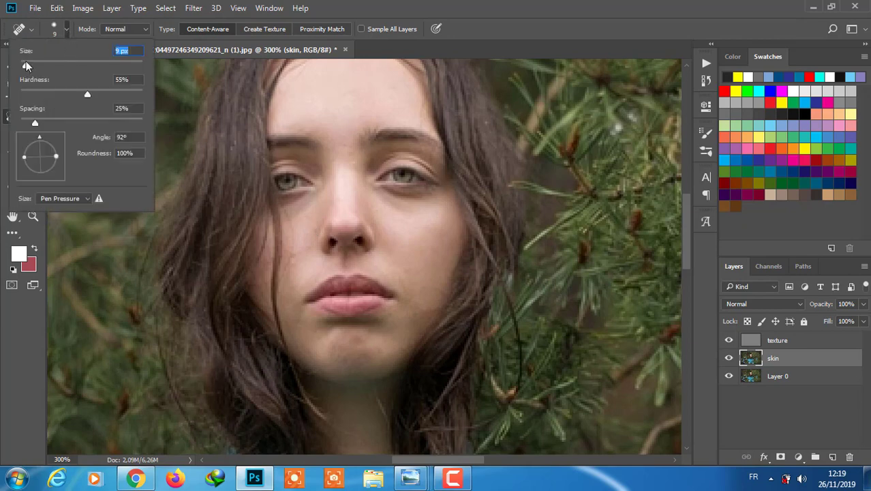
pyautogui.press('Return')
pyautogui.click(295, 227)
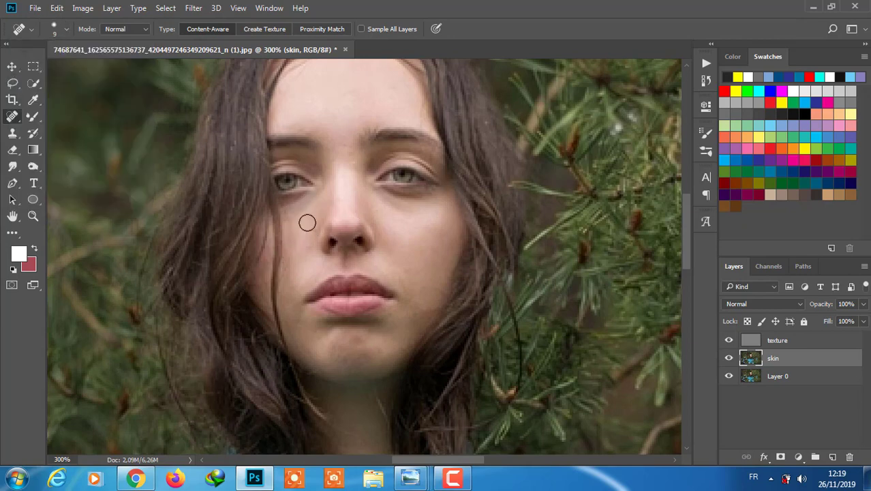
pyautogui.click(291, 211)
# With a 5 px brush, heal forehead blemishes and a spot near the lip corner.
pyautogui.click(66, 29)
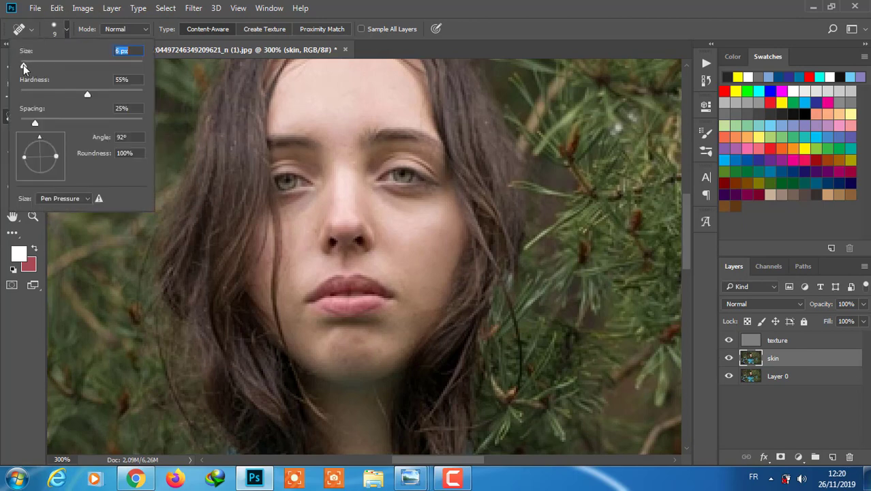
pyautogui.press('Return')
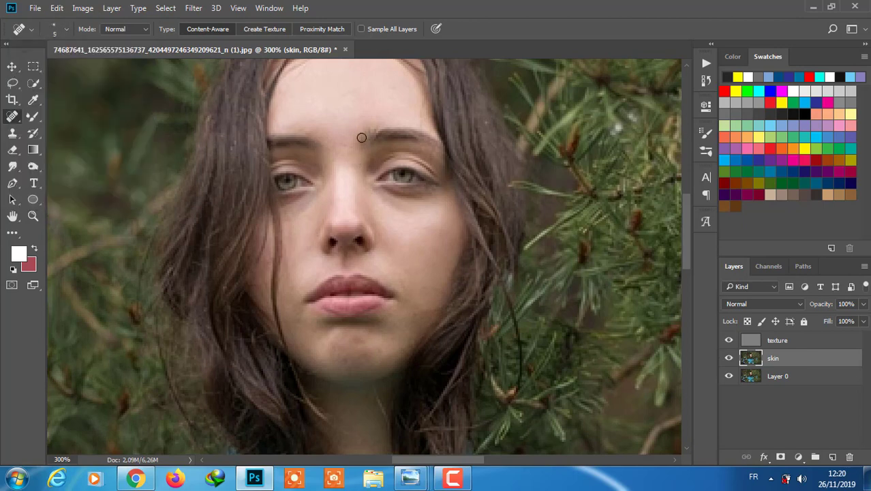
pyautogui.moveTo(300, 74); pyautogui.dragTo(281, 107)
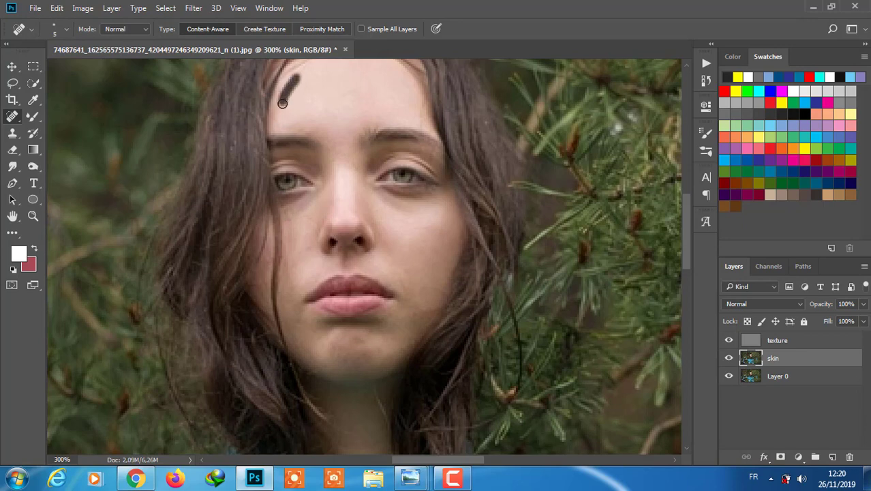
pyautogui.moveTo(419, 108); pyautogui.dragTo(418, 129)
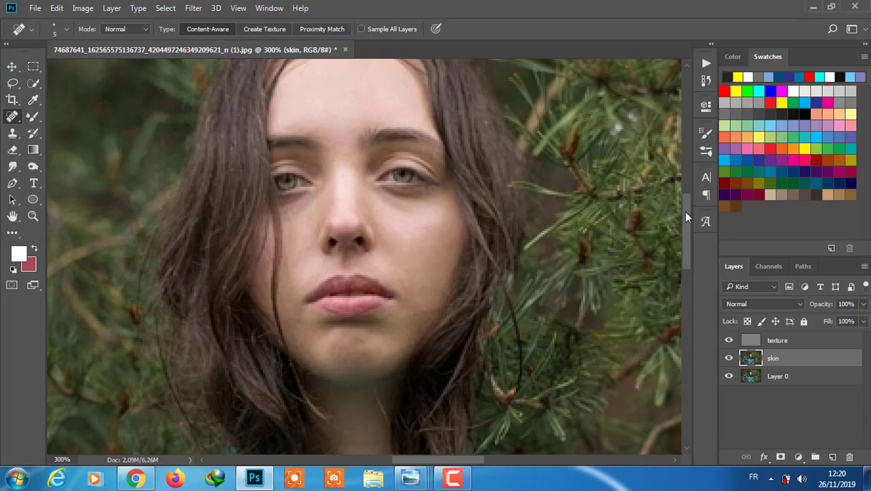
pyautogui.moveTo(686, 217); pyautogui.dragTo(686, 193)
pyautogui.moveTo(417, 390); pyautogui.dragTo(400, 399)
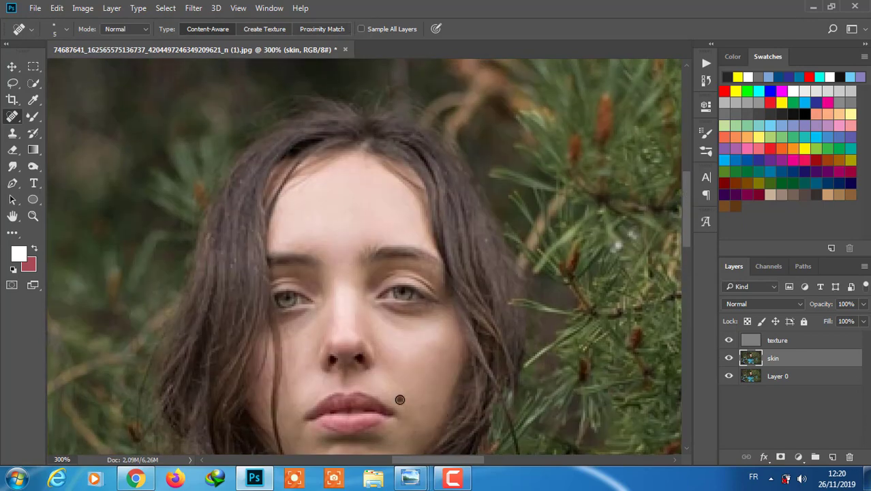
# Heal remaining spots on the forehead, chin and beside the nose, then fit the photo.
pyautogui.moveTo(301, 193); pyautogui.dragTo(318, 180)
pyautogui.moveTo(687, 208); pyautogui.dragTo(687, 245)
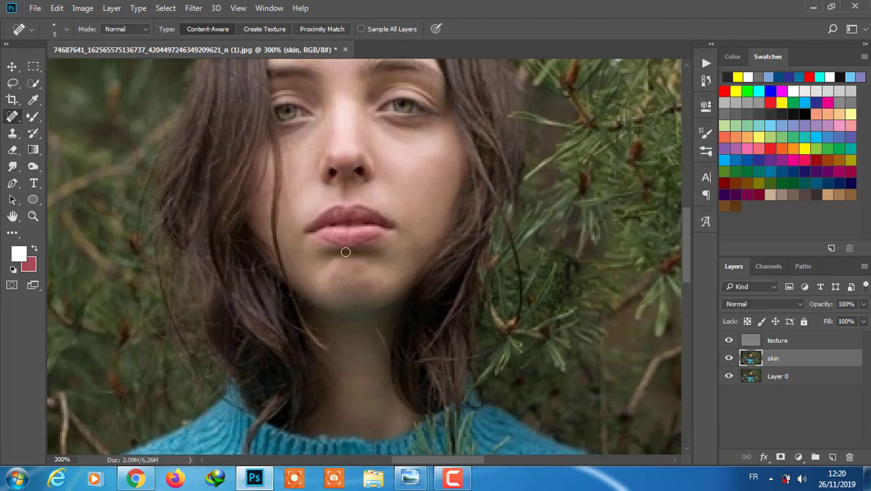
pyautogui.click(361, 270)
pyautogui.moveTo(309, 175); pyautogui.dragTo(287, 209)
pyautogui.click(307, 146)
pyautogui.scroll(2, 685, 184)
pyautogui.scroll(-5, 685, 191)
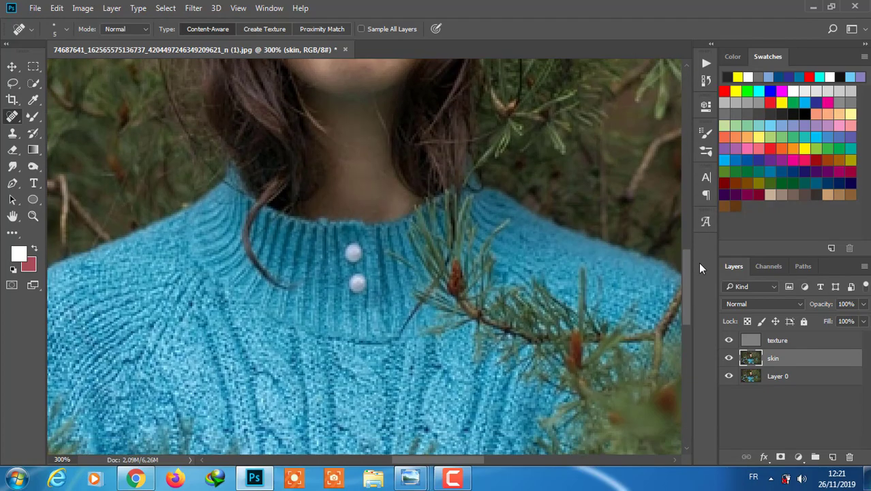
pyautogui.hotkey('ctrl', '0')
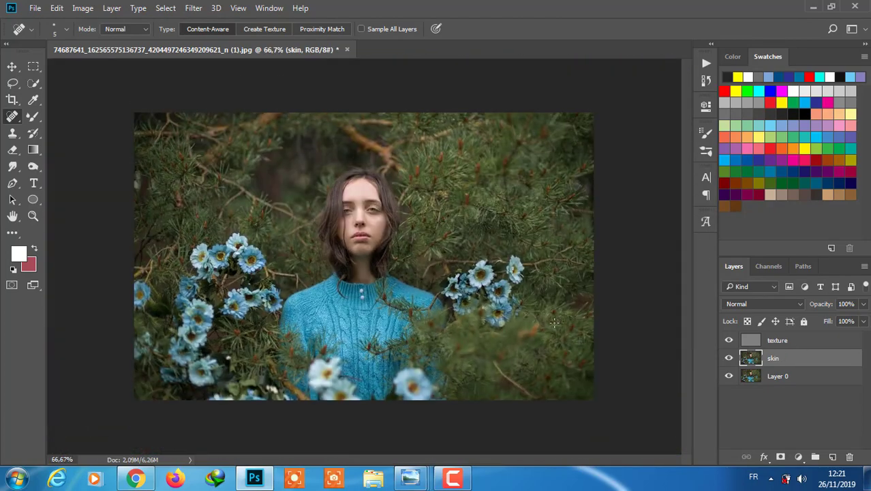
# Switch to the Mixer Brush, zoom to 200% on the face, and set 21 px size.
pyautogui.hotkey('ctrl', '1')
pyautogui.press('b')
pyautogui.click(66, 28)
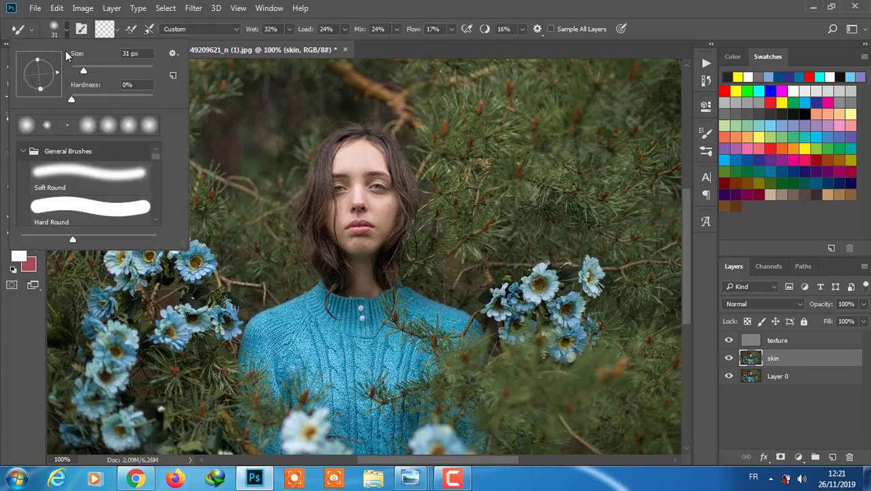
pyautogui.press('Escape')
pyautogui.hotkey('ctrl', '+')
pyautogui.scroll(2, 674, 214)
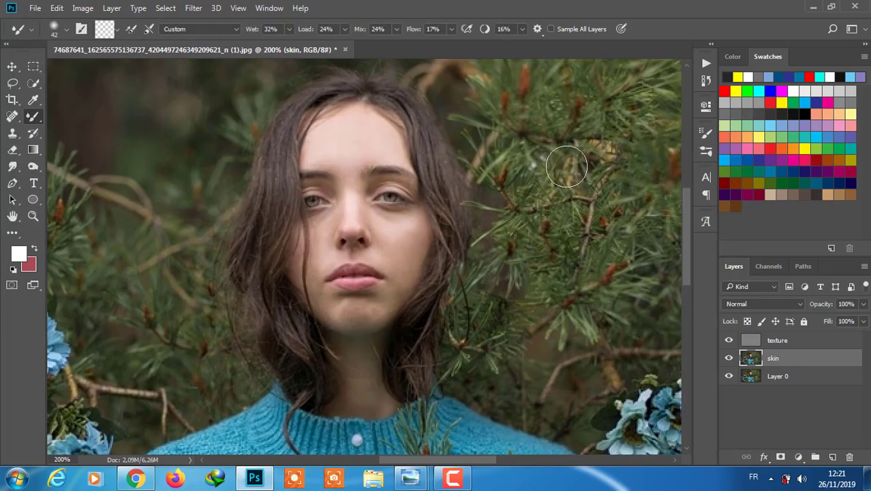
pyautogui.click(66, 29)
pyautogui.moveTo(78, 65); pyautogui.dragTo(75, 67)
pyautogui.press('Escape')
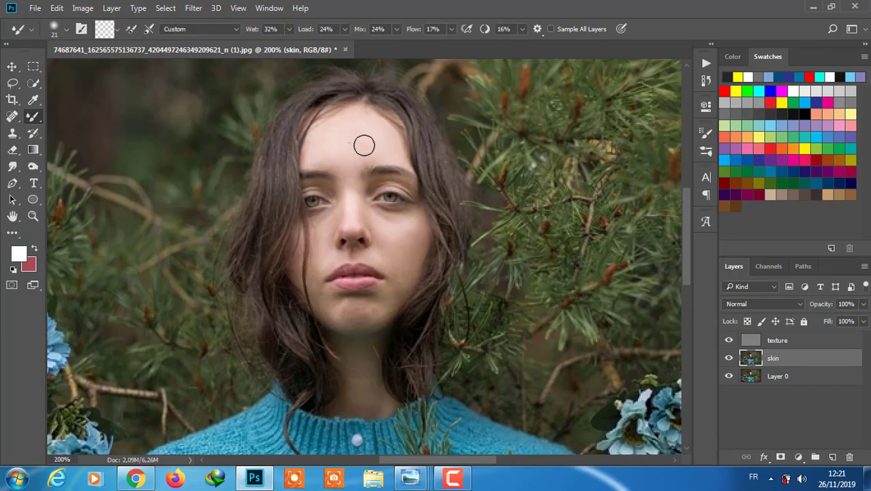
# Load a skin colour sample, enable cleaning after each stroke, and shrink the brush to 17 px.
pyautogui.keyDown('alt'); pyautogui.click(346, 130); pyautogui.keyUp('alt')
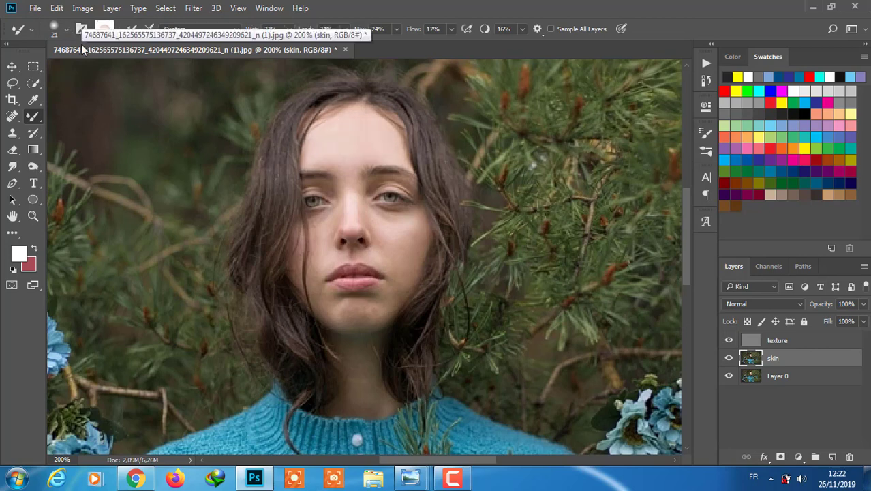
pyautogui.click(117, 29)
pyautogui.click(131, 62)
pyautogui.click(149, 29)
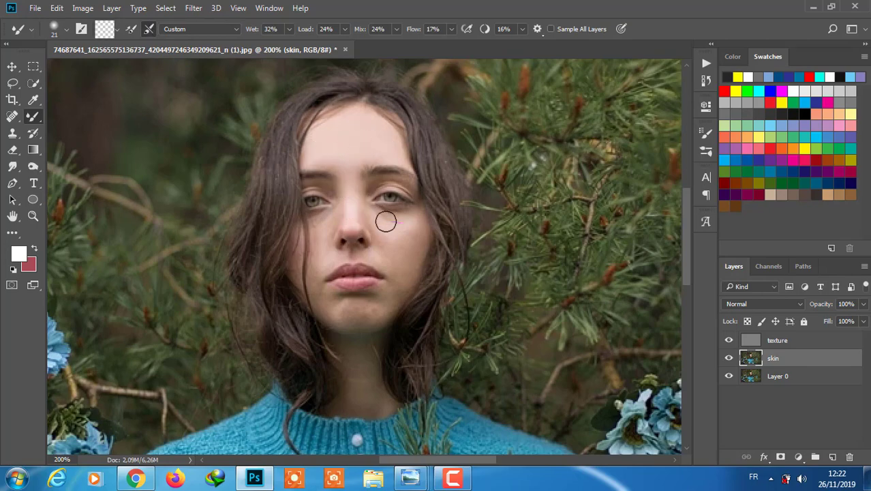
pyautogui.hotkey('ctrl', '+')
pyautogui.click(61, 30)
pyautogui.moveTo(99, 56); pyautogui.dragTo(95, 56)
pyautogui.press('Return')
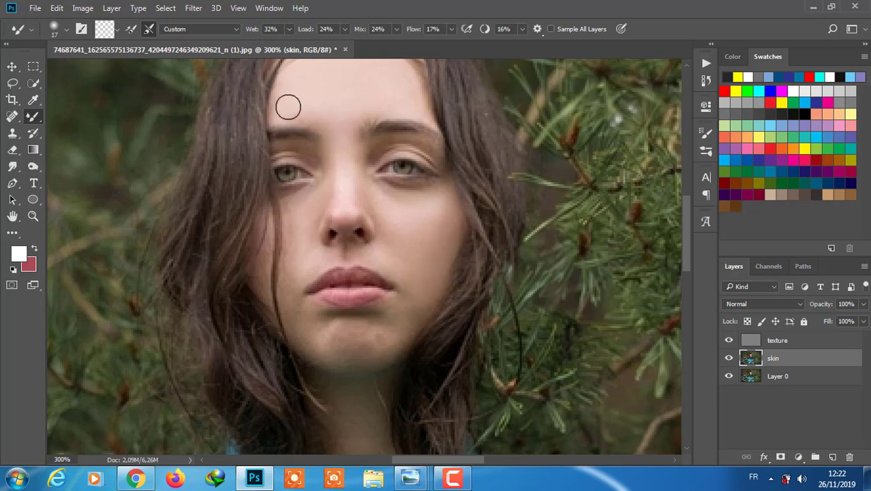
# Blend cheek skin detail with the Mixer Brush at 10 px, then 7 px, and fit the photo.
pyautogui.click(66, 29)
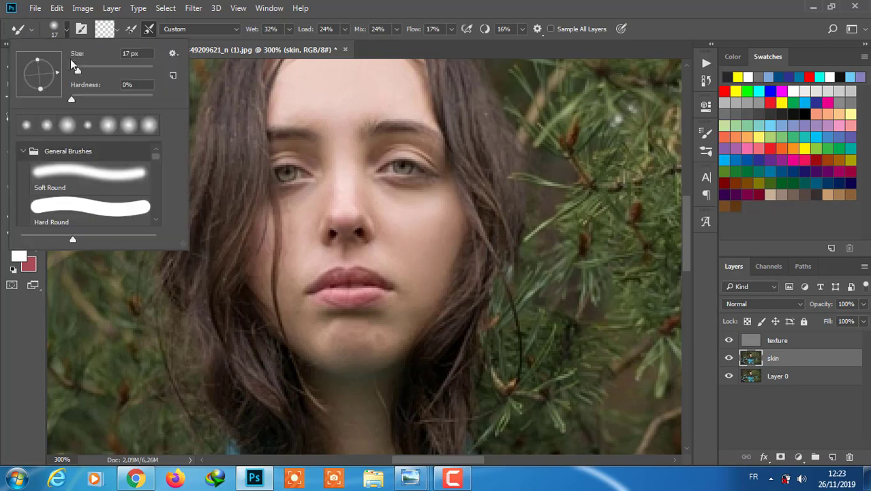
pyautogui.moveTo(71, 58); pyautogui.dragTo(65, 58)
pyautogui.click(354, 172)
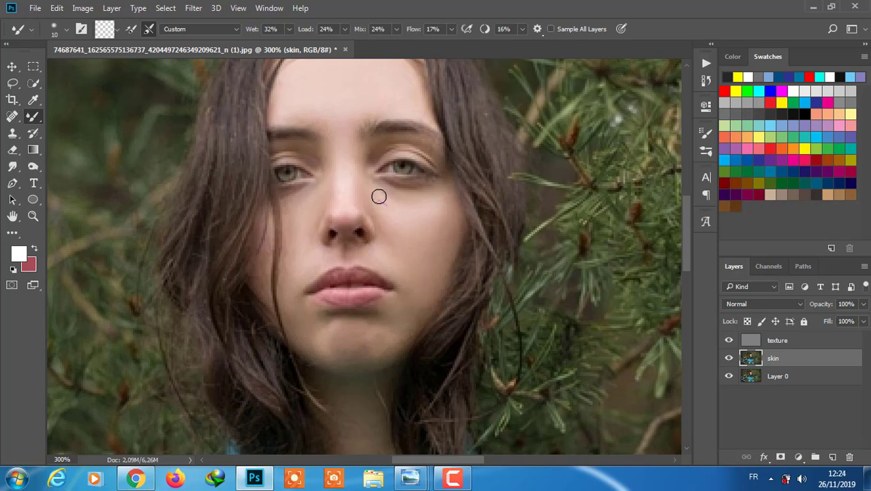
pyautogui.moveTo(297, 222); pyautogui.dragTo(299, 228)
pyautogui.click(62, 29)
pyautogui.write('7')
pyautogui.press('Return')
pyautogui.hotkey('ctrl', '0')
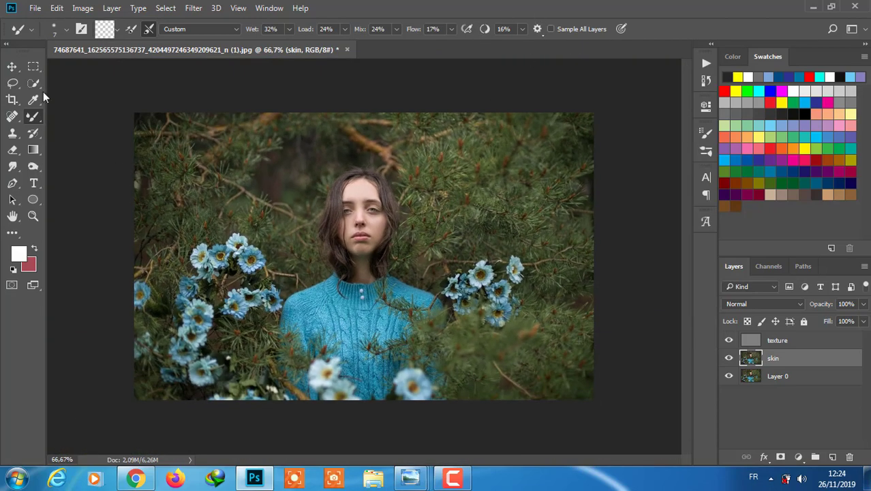
# Select the texture layer and touch it up with the Mixer Brush at 200% zoom.
pyautogui.click(777, 340)
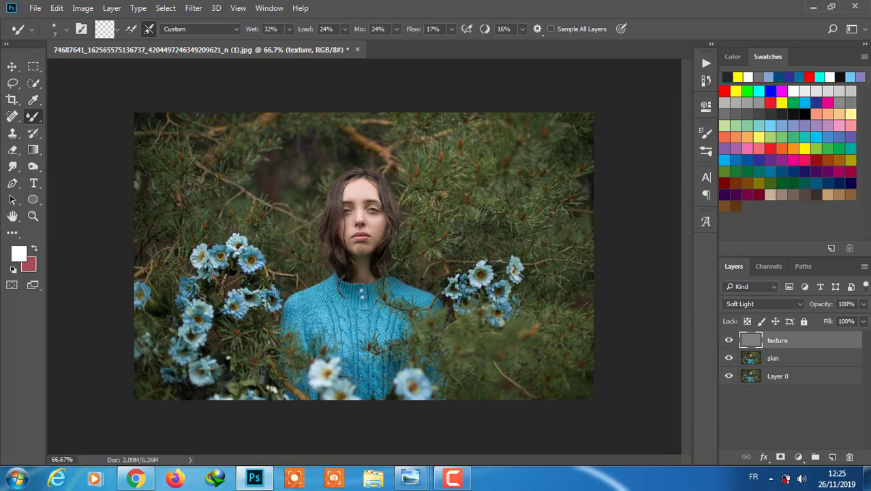
pyautogui.hotkey('ctrl', '+')
pyautogui.hotkey('ctrl', '+')
pyautogui.click(59, 28)
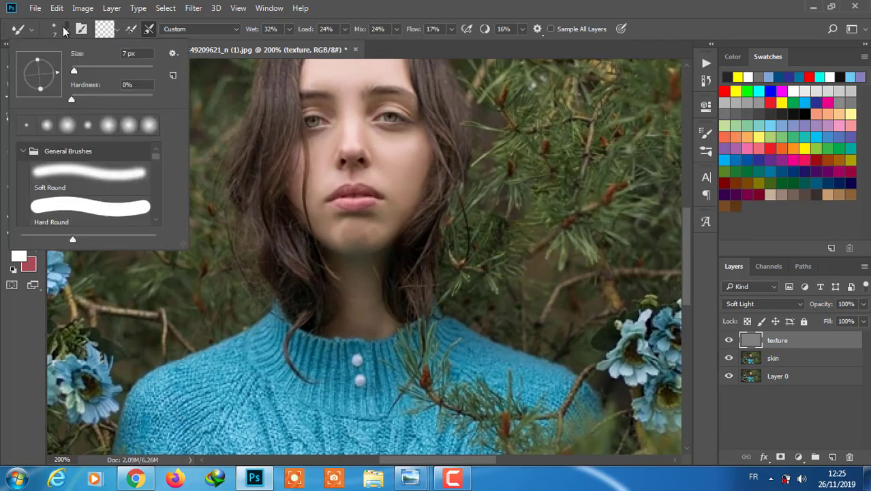
pyautogui.click(331, 87)
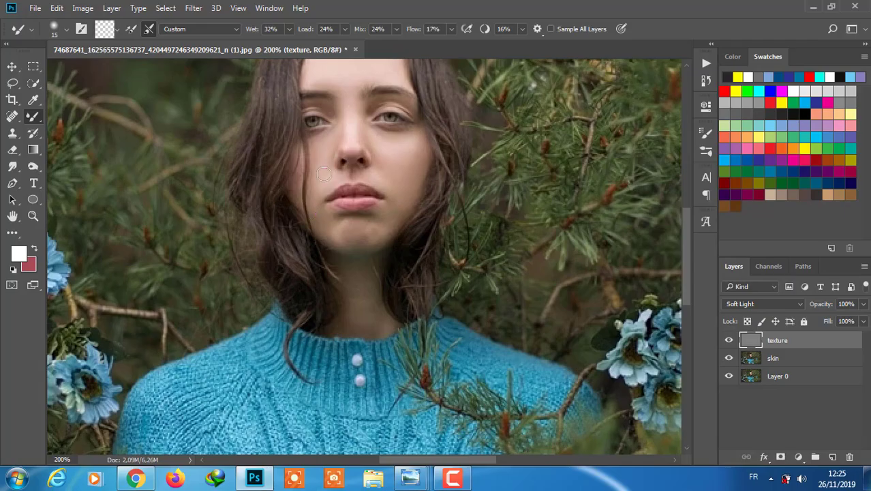
pyautogui.hotkey('ctrl', '-')
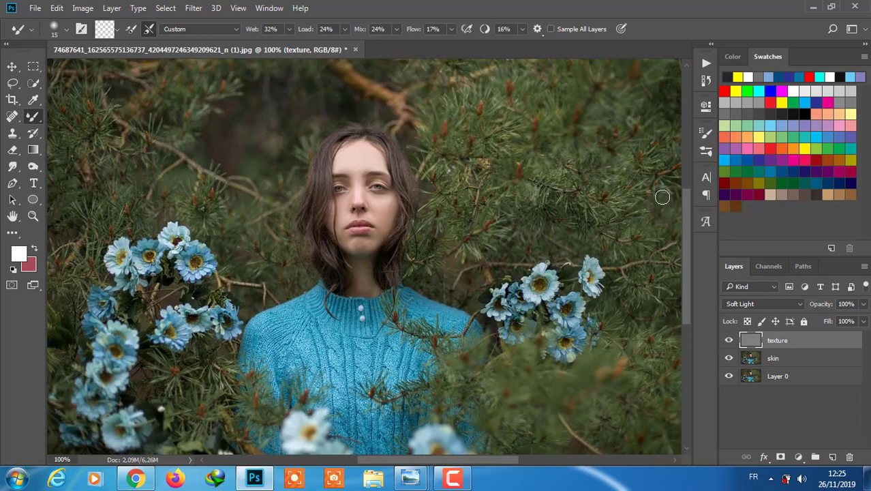
pyautogui.hotkey('ctrl', '-')
# Stamp all visible layers into a new merged Layer 1.
pyautogui.hotkey('ctrl', 'shift', 'alt', 'e')
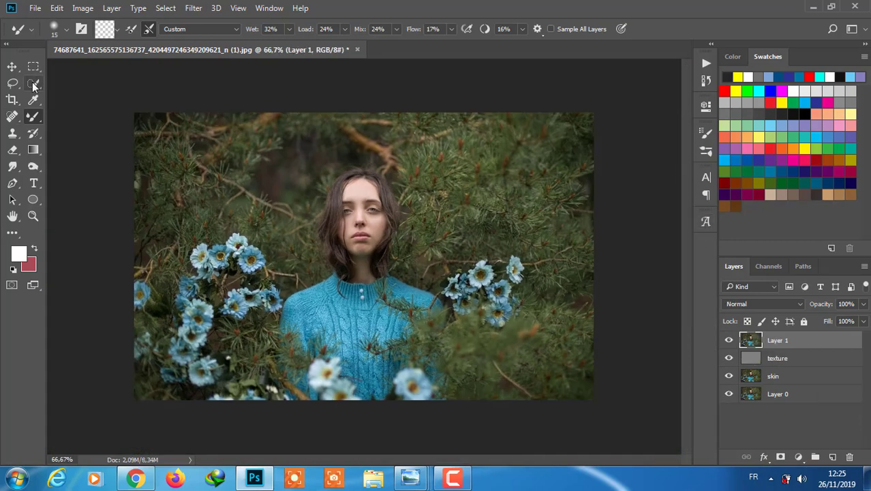
pyautogui.click(32, 82)
pyautogui.click(12, 82)
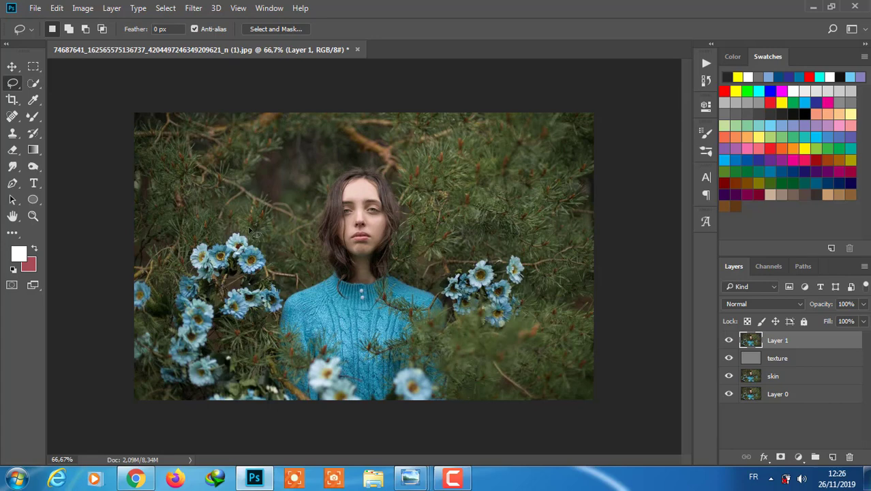
# Lasso the left cluster of blue flowers and copy it onto new layers.
pyautogui.hotkey('ctrl', 'shift', 'alt', 'n')
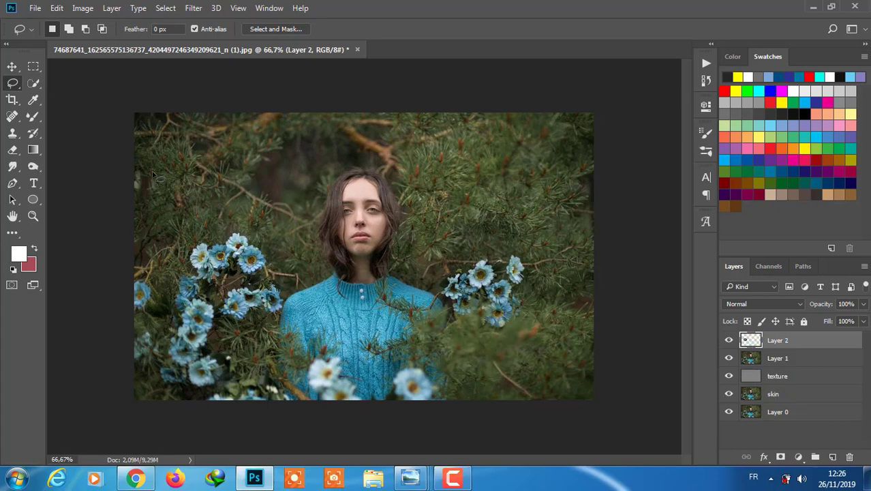
pyautogui.moveTo(220, 305); pyautogui.dragTo(217, 304)
pyautogui.hotkey('ctrl', 'j')
pyautogui.click(453, 188)
pyautogui.hotkey('alt', '[')
pyautogui.hotkey('ctrl', 'j')
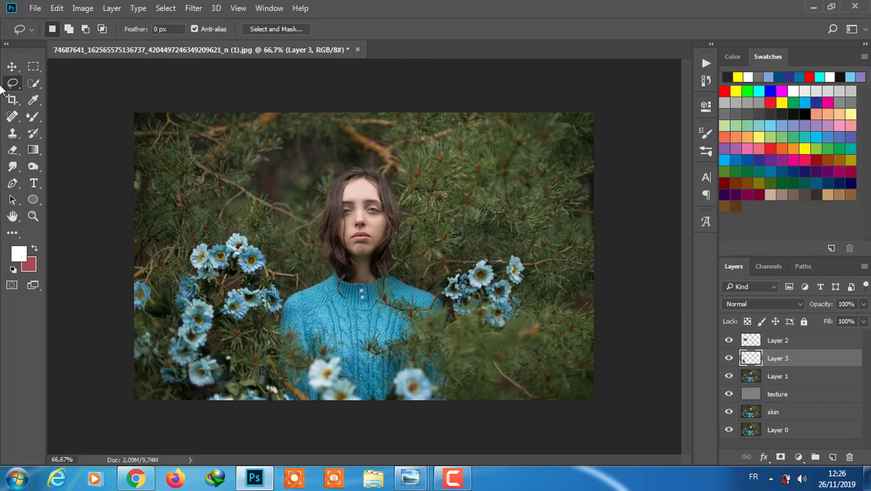
# Move the copied flowers to the upper right and rotate them.
pyautogui.press('v')
pyautogui.moveTo(199, 303); pyautogui.dragTo(502, 221)
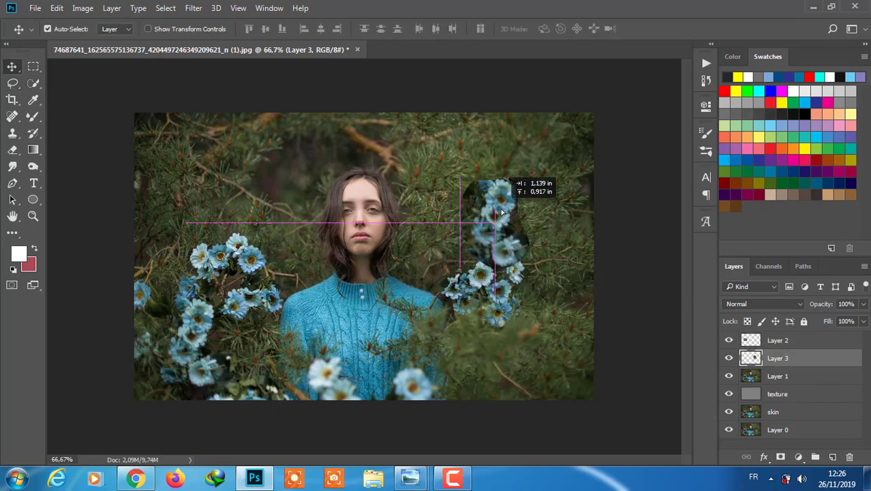
pyautogui.hotkey('ctrl', 't')
pyautogui.moveTo(542, 178); pyautogui.dragTo(579, 211)
pyautogui.press('Return')
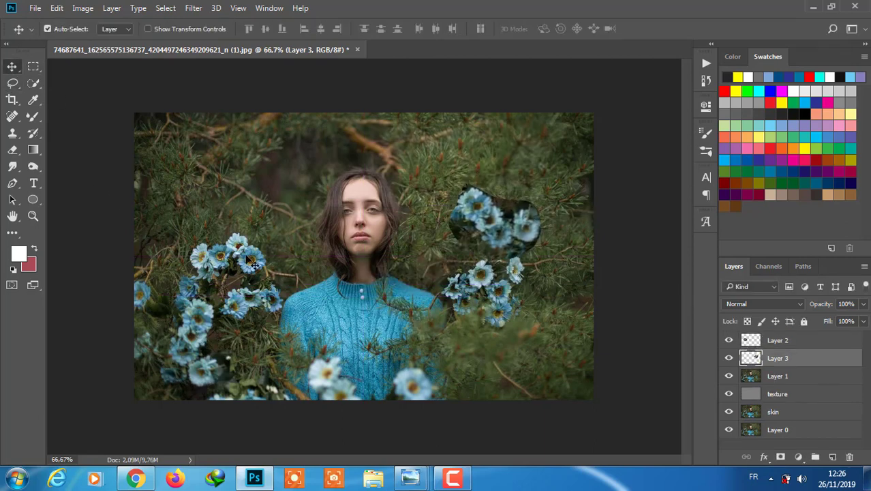
# Move the Layer 2 flowers toward the right edge and rotate them about 45°.
pyautogui.keyDown('ctrl'); pyautogui.click(231, 261); pyautogui.keyUp('ctrl')
pyautogui.moveTo(231, 261)
pyautogui.mouseDown()
pyautogui.moveTo(557, 270)
pyautogui.moveTo(561, 312)
pyautogui.mouseUp()
pyautogui.hotkey('ctrl', 't')
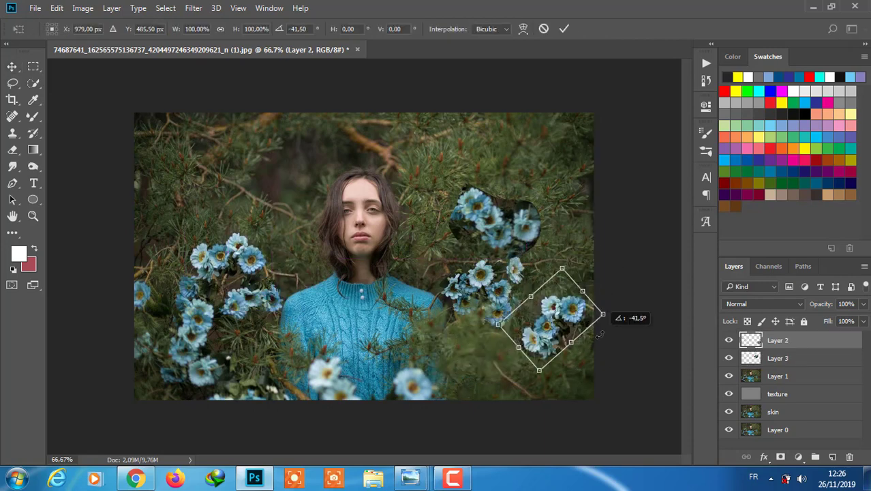
pyautogui.moveTo(600, 351); pyautogui.dragTo(600, 333)
pyautogui.press('Return')
# Reposition the right-side flower patches, undoing accidental shifts of the whole image.
pyautogui.moveTo(504, 212); pyautogui.dragTo(470, 245)
pyautogui.moveTo(505, 314); pyautogui.dragTo(508, 338)
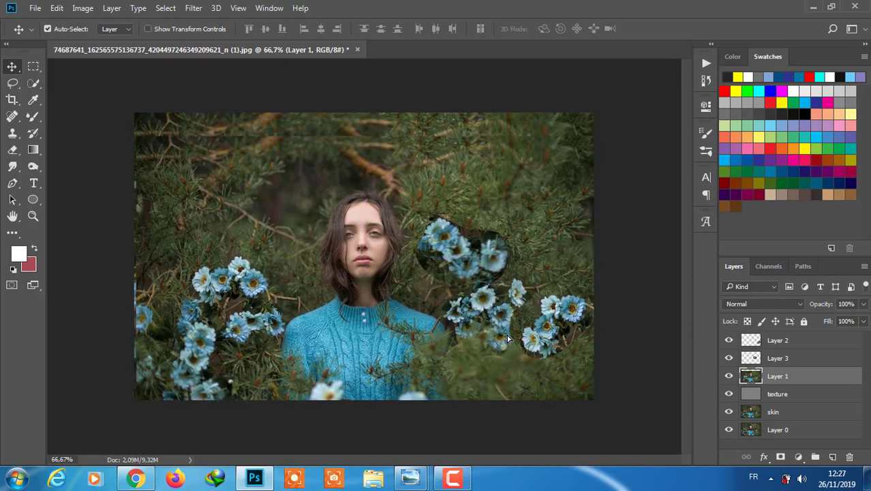
pyautogui.hotkey('ctrl', 'z')
pyautogui.moveTo(485, 288)
pyautogui.mouseDown()
pyautogui.moveTo(492, 317)
pyautogui.moveTo(501, 272)
pyautogui.moveTo(486, 368)
pyautogui.mouseUp()
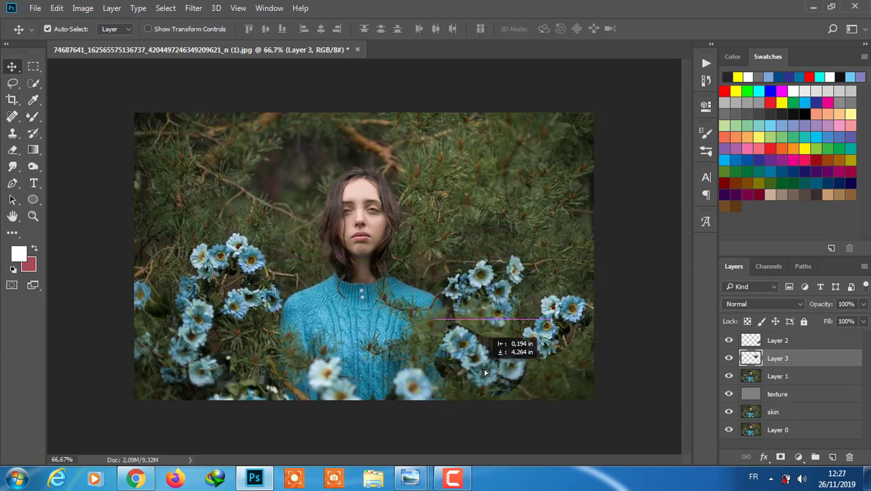
pyautogui.click(523, 280)
pyautogui.hotkey('ctrl', 'alt', 'a')
pyautogui.moveTo(502, 304); pyautogui.dragTo(533, 314)
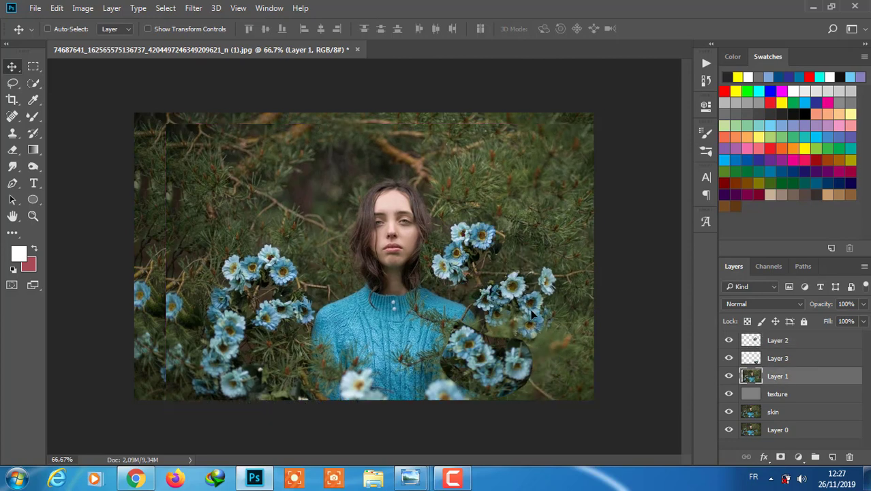
pyautogui.hotkey('ctrl', 'z')
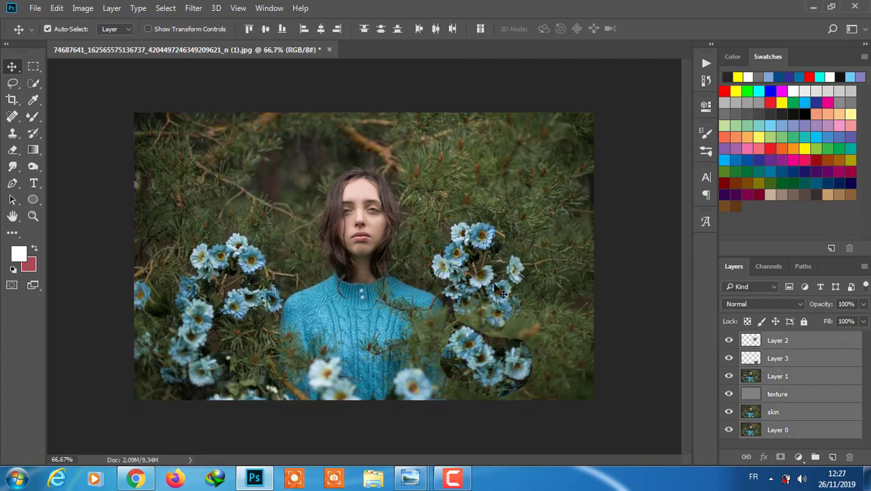
pyautogui.click(628, 387)
pyautogui.moveTo(506, 305)
pyautogui.mouseDown()
pyautogui.moveTo(535, 354)
pyautogui.moveTo(509, 371)
pyautogui.mouseUp()
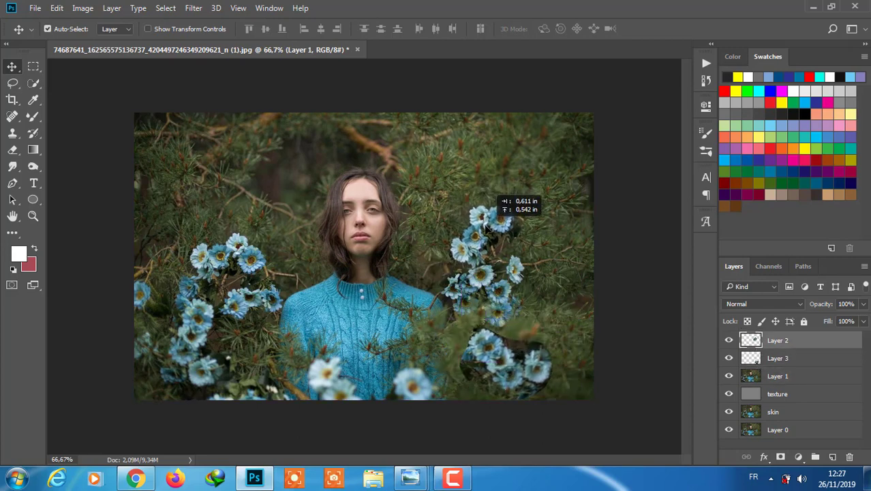
pyautogui.moveTo(472, 247)
pyautogui.mouseDown()
pyautogui.moveTo(472, 233)
pyautogui.moveTo(561, 297)
pyautogui.mouseUp()
# Duplicate the Layer 2 flowers, rotate the copy, and add a layer mask to it.
pyautogui.hotkey('ctrl', 'j')
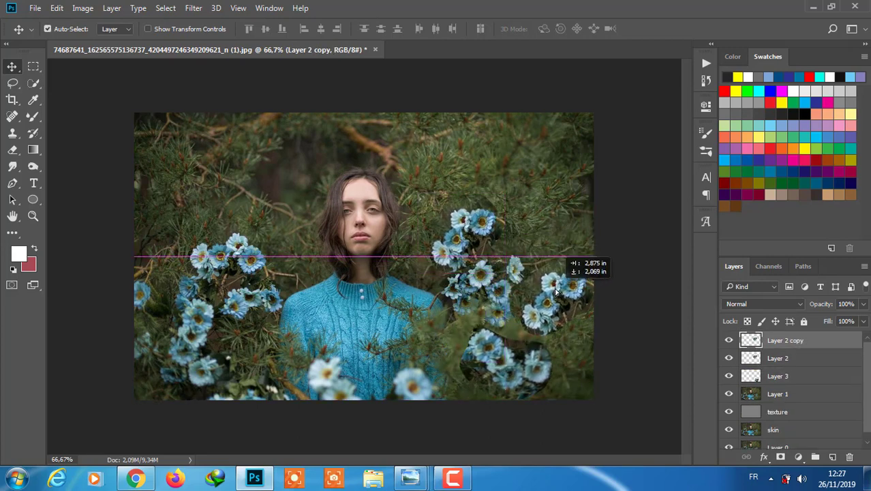
pyautogui.hotkey('ctrl', 't')
pyautogui.moveTo(578, 347); pyautogui.dragTo(586, 332)
pyautogui.press('Return')
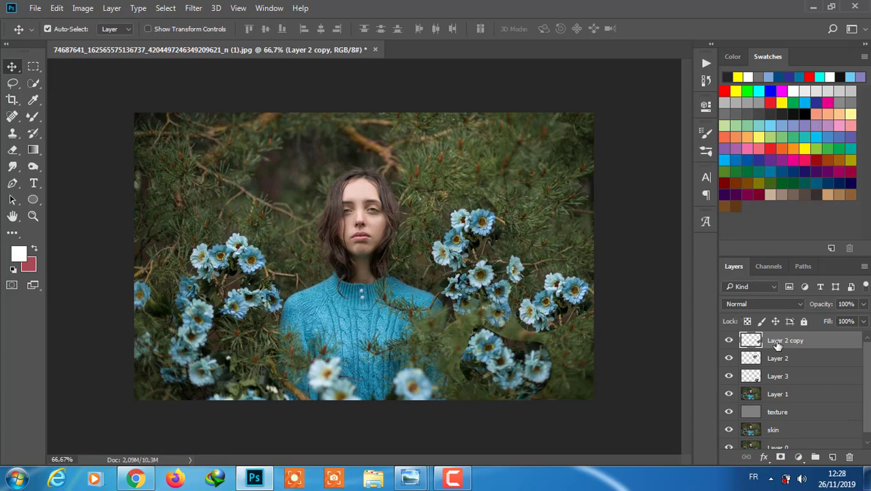
pyautogui.click(780, 457)
# Add a Curves adjustment above Layer 2 copy and bend the curve upward to brighten the flowers.
pyautogui.press('d')
pyautogui.press('b')
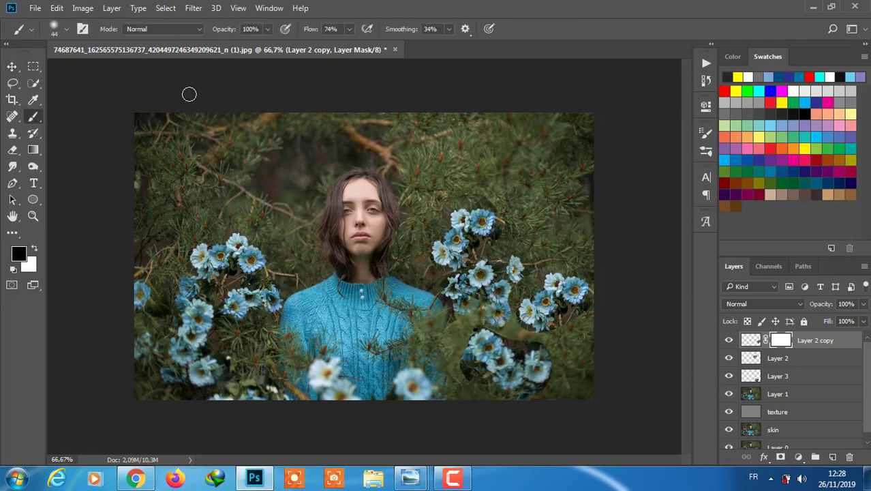
pyautogui.hotkey('ctrl', '+')
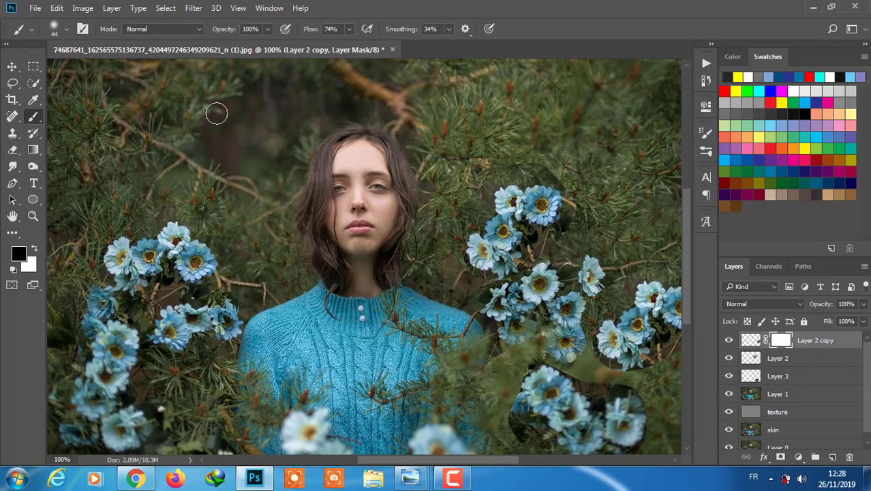
pyautogui.hotkey('ctrl', 'z')
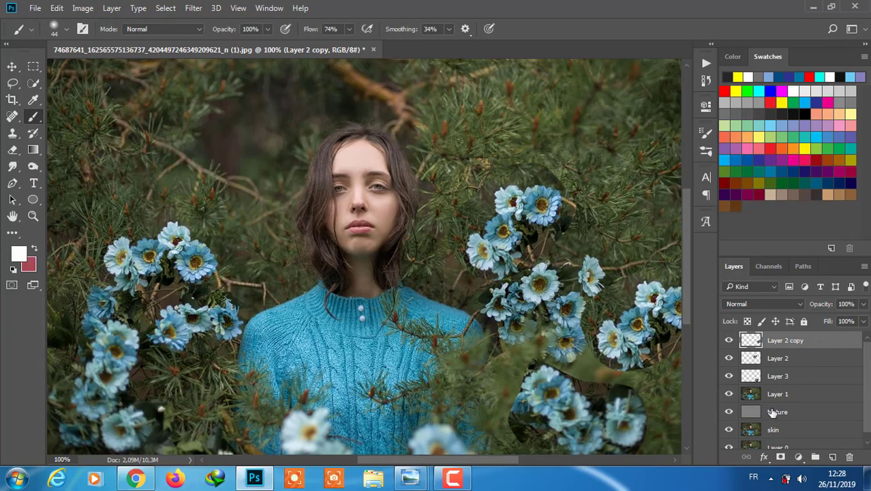
pyautogui.click(798, 456)
pyautogui.click(774, 242)
pyautogui.click(779, 340)
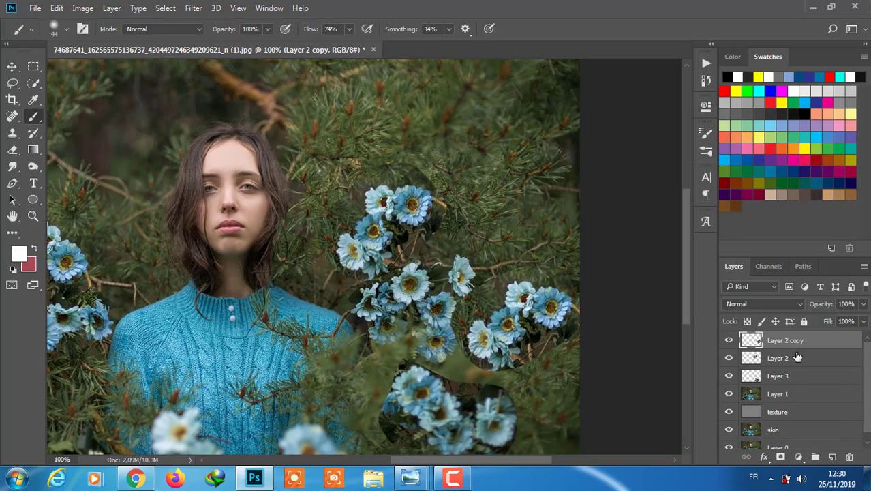
pyautogui.click(798, 456)
pyautogui.click(790, 254)
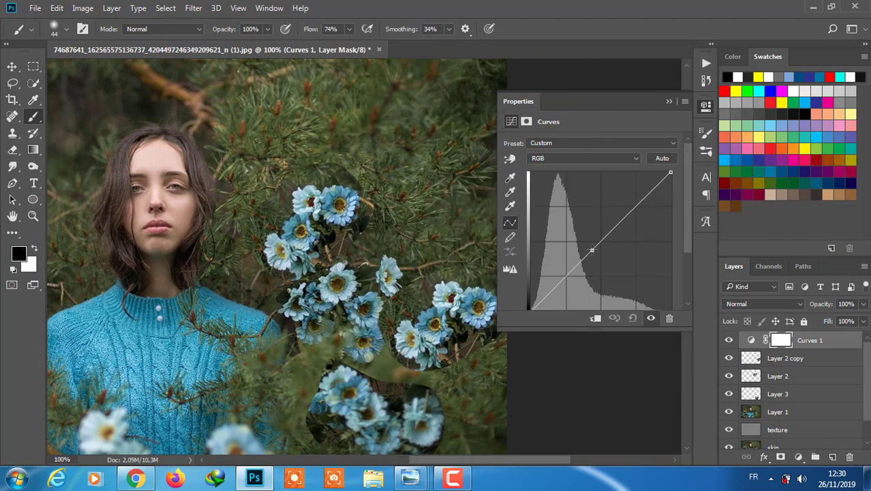
pyautogui.moveTo(592, 249); pyautogui.dragTo(599, 230)
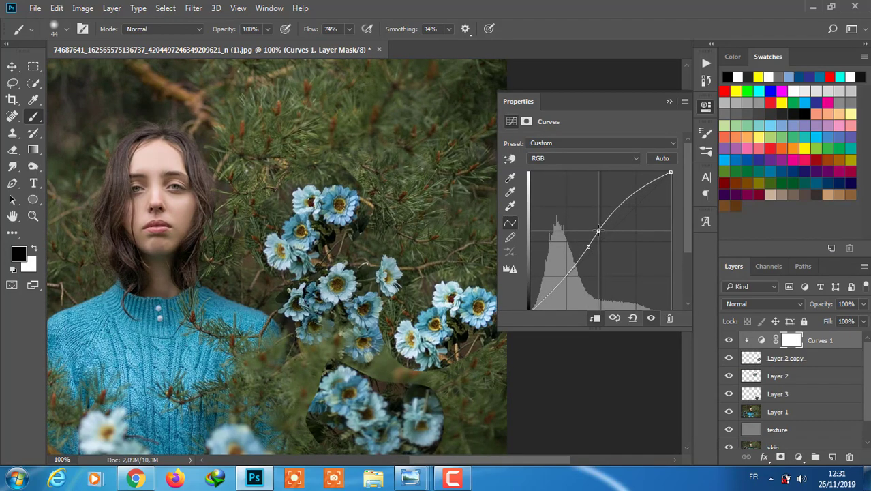
# Give Layer 2 copy a white mask and paint black over the lower-right flowers' hard edges.
pyautogui.click(754, 358)
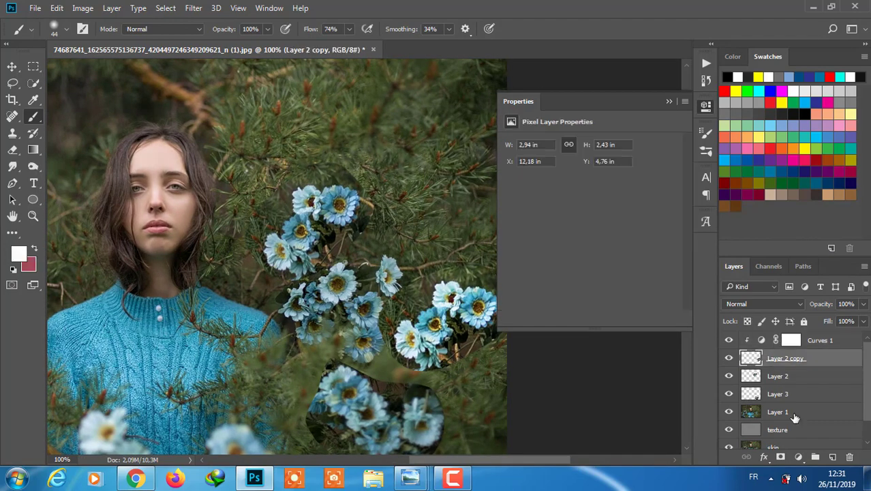
pyautogui.click(780, 456)
pyautogui.hotkey('ctrl', 'i')
pyautogui.click(668, 101)
pyautogui.press('x')
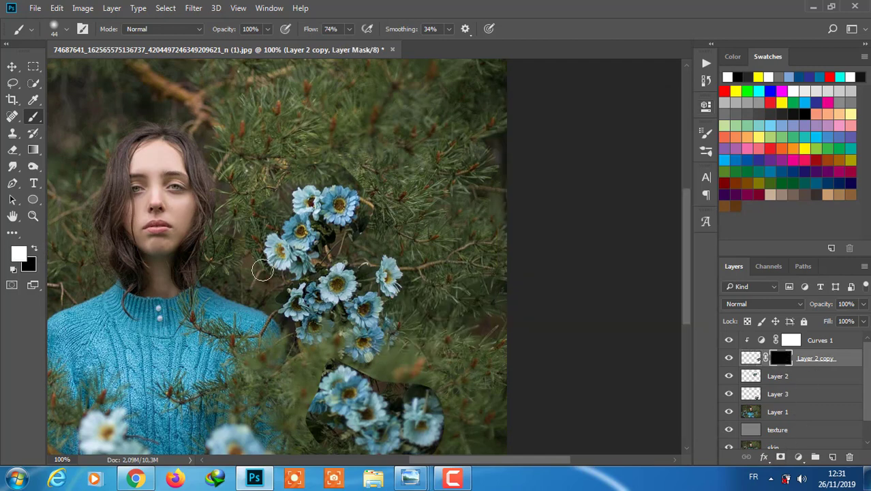
pyautogui.hotkey('alt', 'BackSpace')
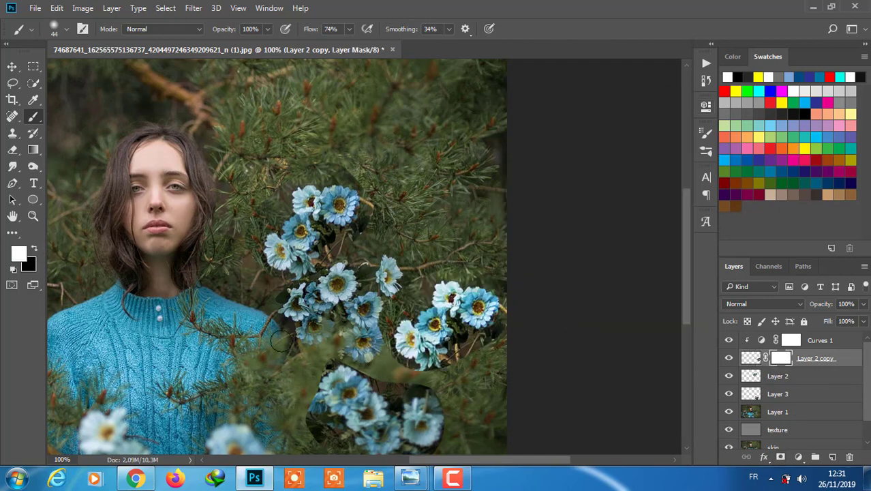
pyautogui.press('x')
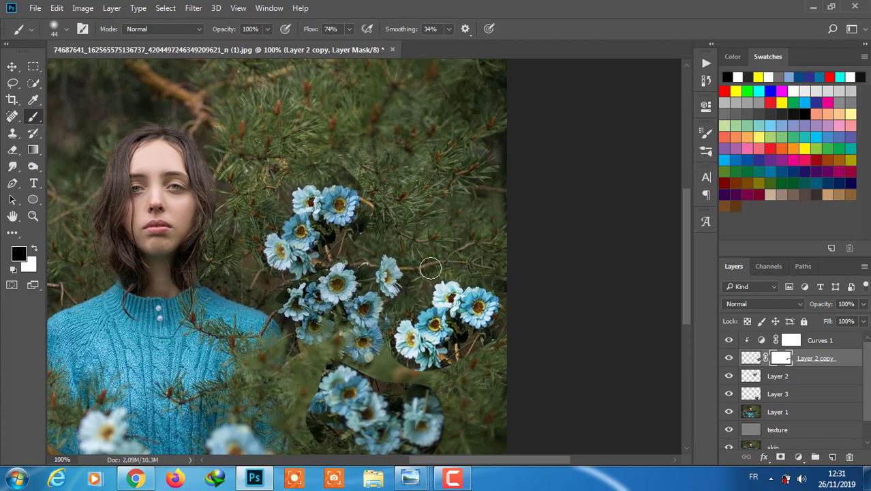
pyautogui.moveTo(470, 347)
pyautogui.mouseDown()
pyautogui.moveTo(457, 368)
pyautogui.moveTo(407, 287)
pyautogui.mouseUp()
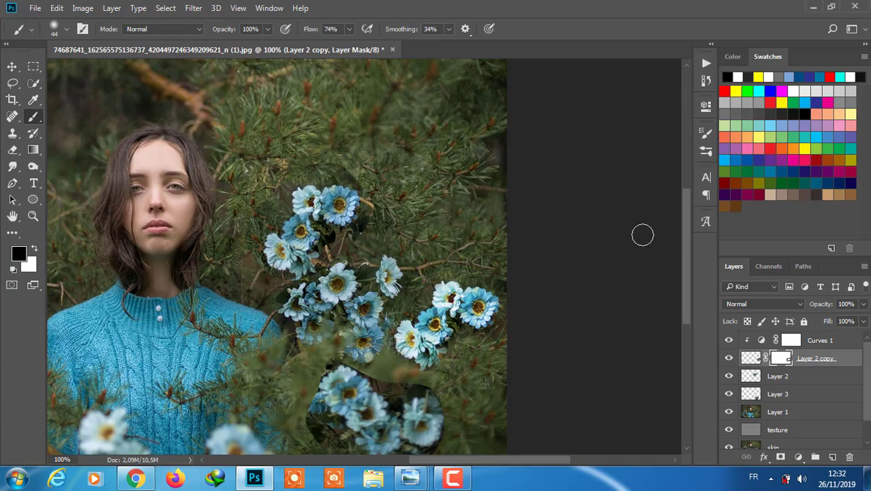
# Raise the Curves 1 point to brighten the flowers more, and nudge Layer 3 up slightly.
pyautogui.doubleClick(791, 341)
pyautogui.click(793, 444)
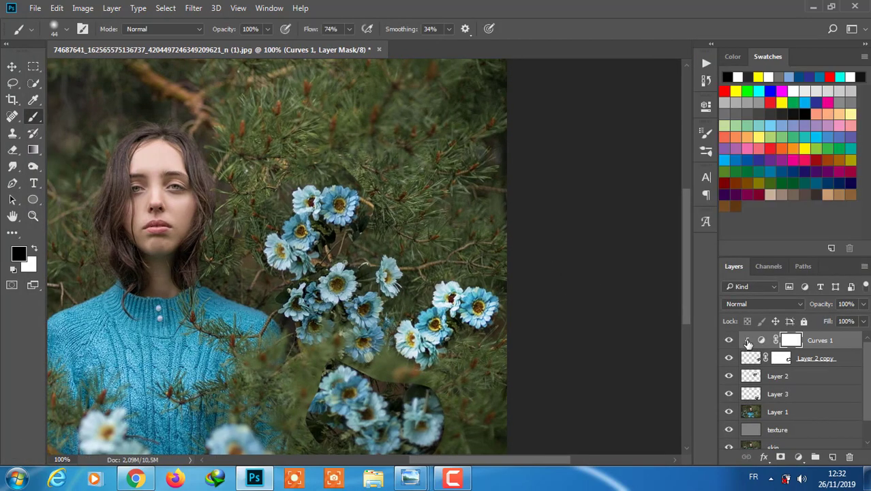
pyautogui.moveTo(590, 248); pyautogui.dragTo(583, 203)
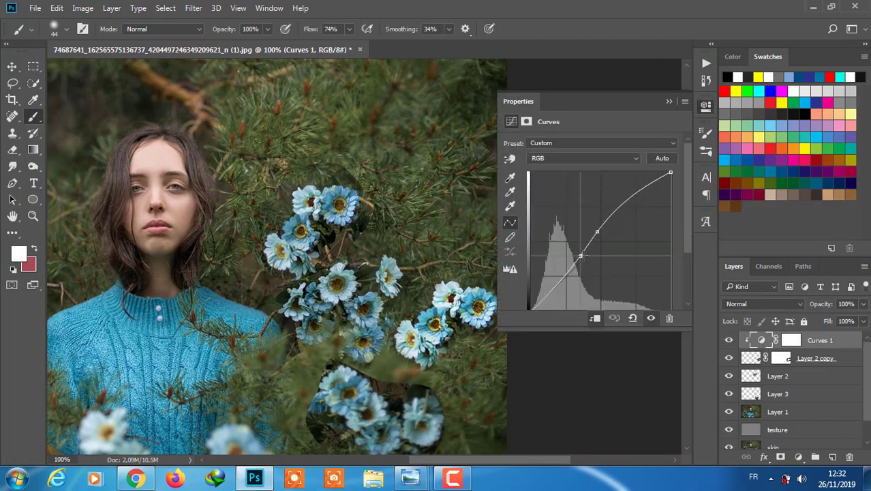
pyautogui.click(668, 101)
pyautogui.press('v')
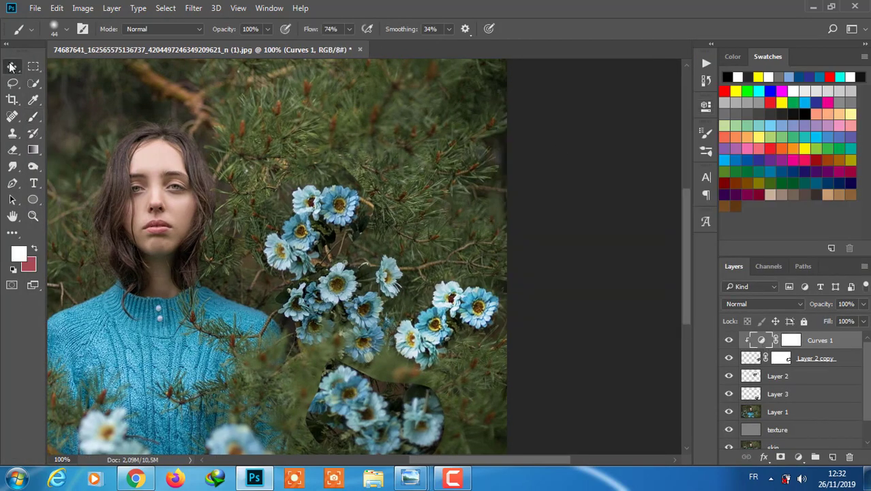
pyautogui.moveTo(396, 373); pyautogui.dragTo(395, 364)
# Add a Curves 2 adjustment clipped to Layer 3 and adjust it for its flowers.
pyautogui.click(798, 456)
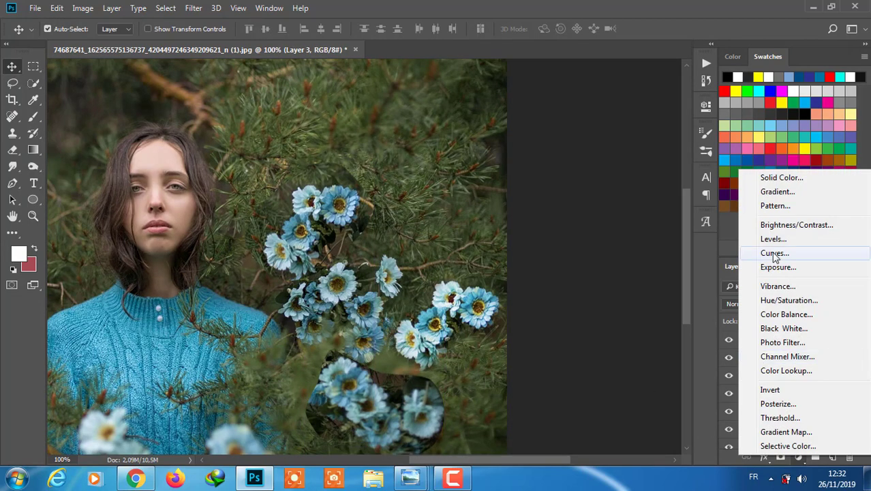
pyautogui.click(773, 250)
pyautogui.hotkey('ctrl', 'alt', 'g')
pyautogui.moveTo(598, 242)
pyautogui.mouseDown()
pyautogui.moveTo(599, 252)
pyautogui.moveTo(586, 239)
pyautogui.mouseUp()
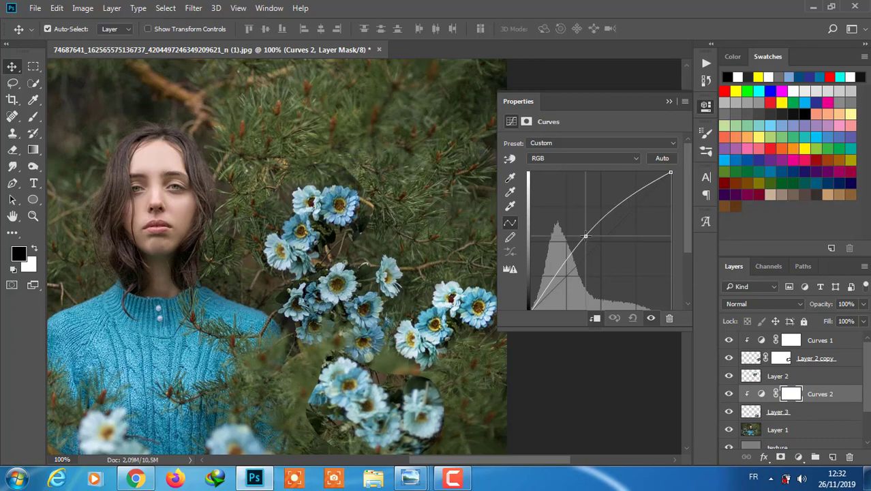
pyautogui.click(669, 101)
pyautogui.click(682, 303)
# Mask Layer 3 and paint black to hide the lower flower cluster's hard edges.
pyautogui.click(750, 411)
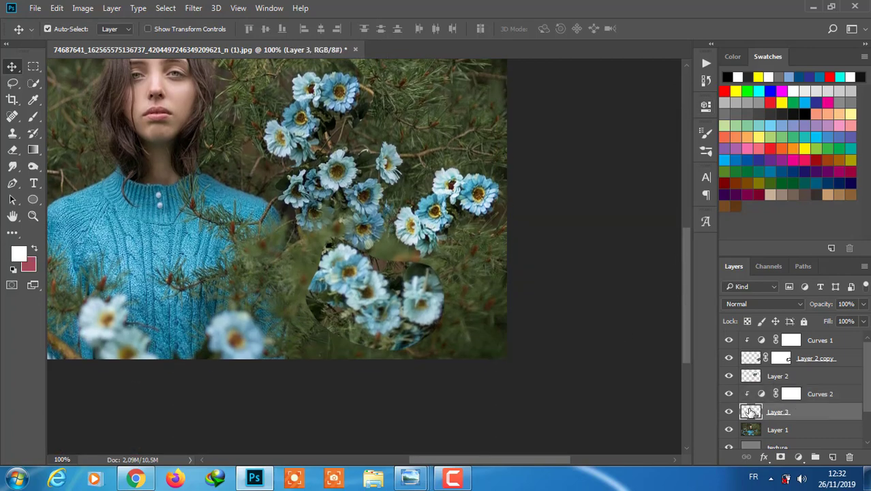
pyautogui.press('b')
pyautogui.click(331, 323)
pyautogui.click(56, 7)
pyautogui.click(78, 23)
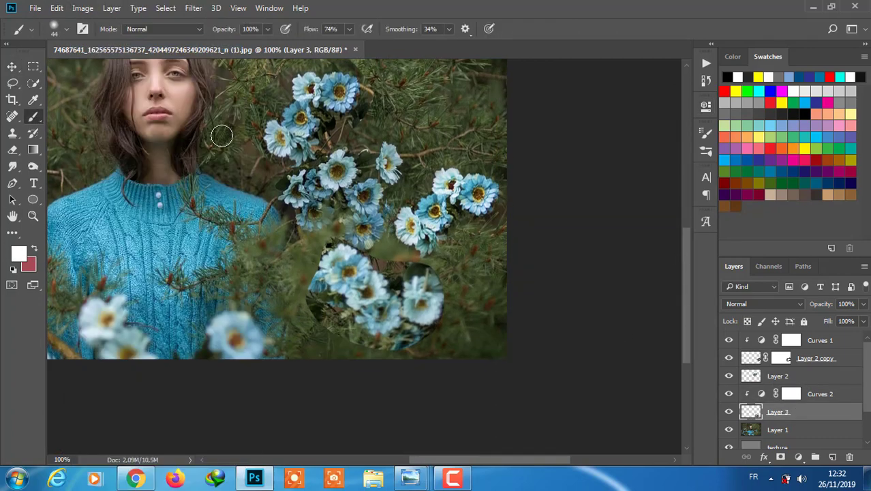
pyautogui.click(780, 456)
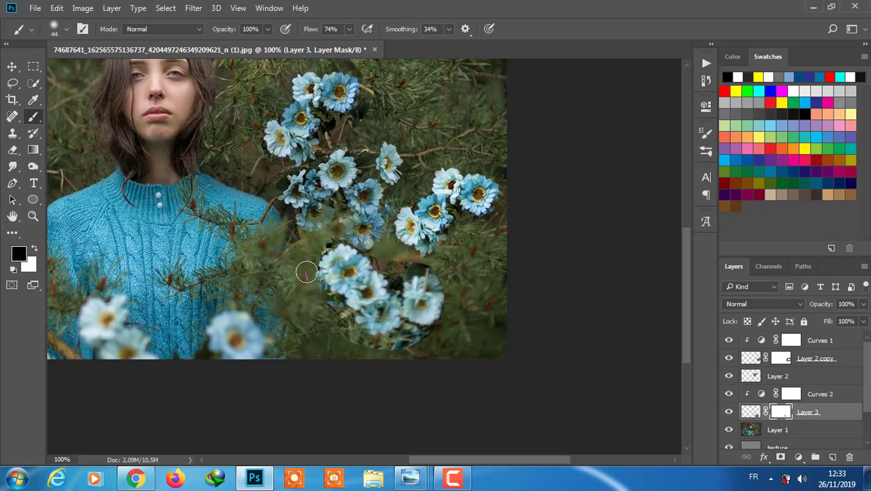
pyautogui.moveTo(304, 289)
pyautogui.mouseDown()
pyautogui.moveTo(346, 342)
pyautogui.moveTo(423, 346)
pyautogui.moveTo(445, 282)
pyautogui.moveTo(351, 231)
pyautogui.moveTo(307, 251)
pyautogui.moveTo(356, 236)
pyautogui.moveTo(305, 249)
pyautogui.moveTo(391, 270)
pyautogui.moveTo(410, 255)
pyautogui.mouseUp()
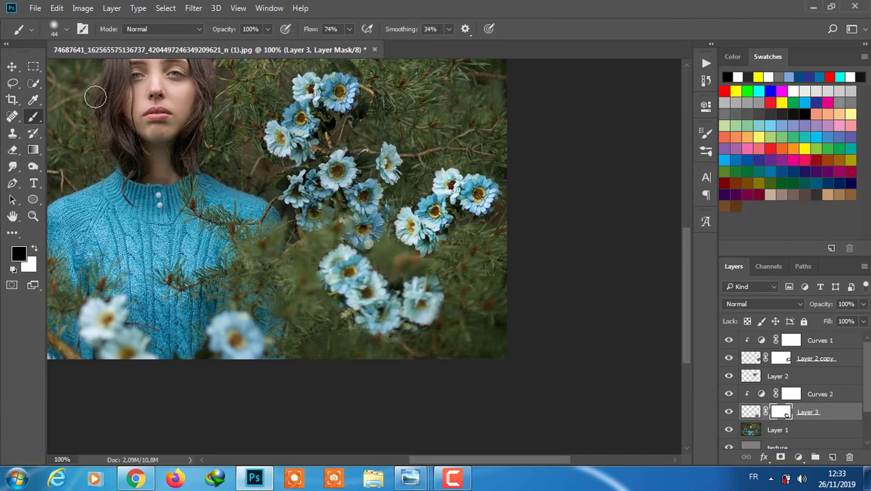
pyautogui.click(12, 66)
pyautogui.click(315, 109)
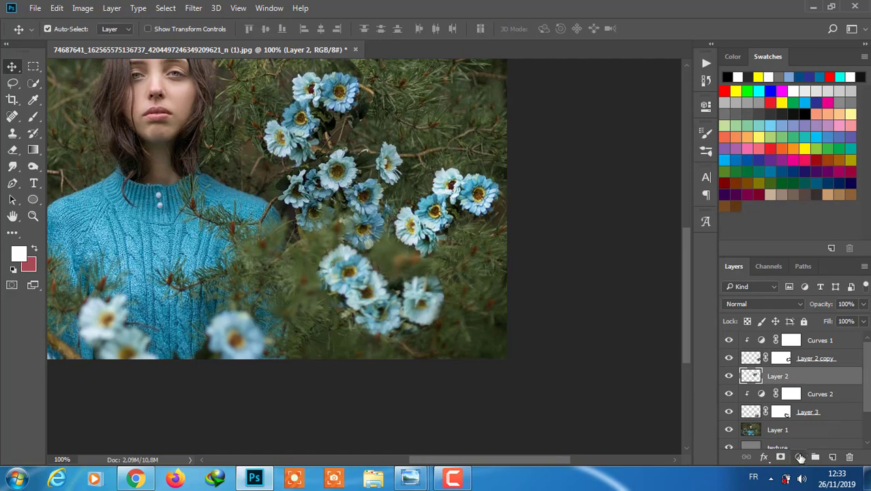
# Add a Curves 3 adjustment above Layer 2 and raise the curve to brighten its flowers.
pyautogui.click(800, 457)
pyautogui.click(797, 249)
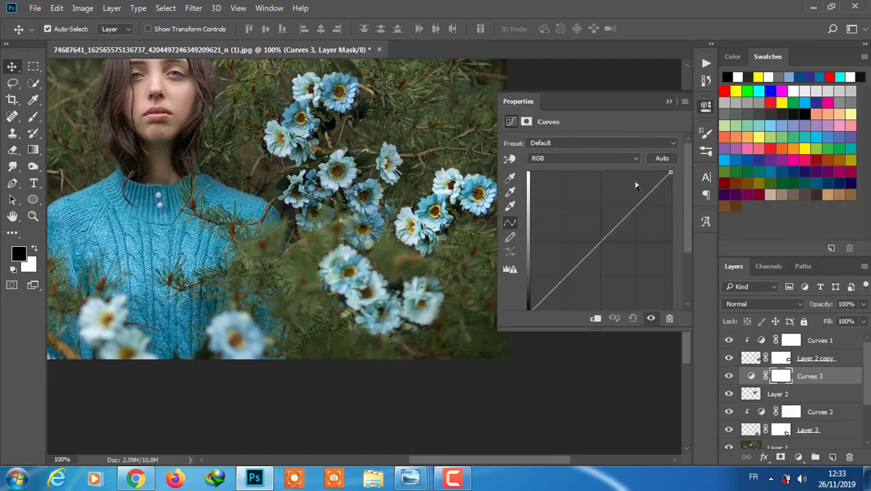
pyautogui.click(596, 241)
pyautogui.moveTo(635, 199); pyautogui.dragTo(636, 196)
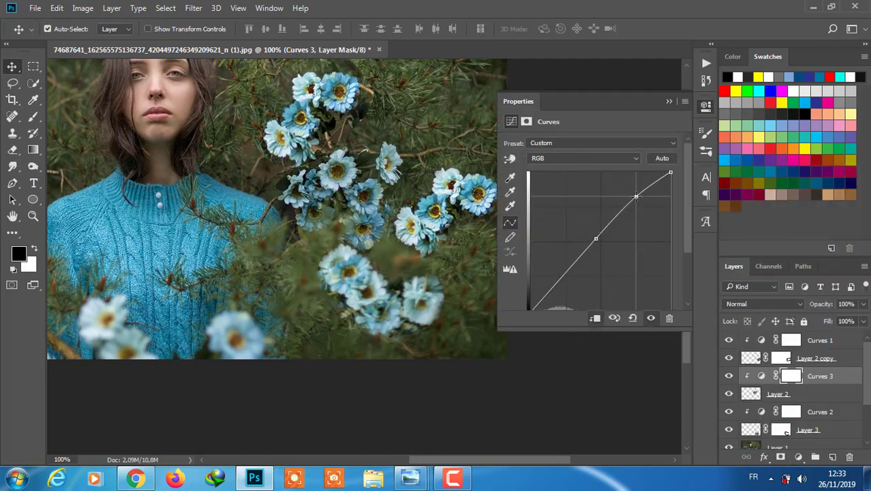
pyautogui.click(706, 106)
# Mask Layer 2 and paint black to blend its flower edges into the foliage, then zoom out.
pyautogui.click(750, 394)
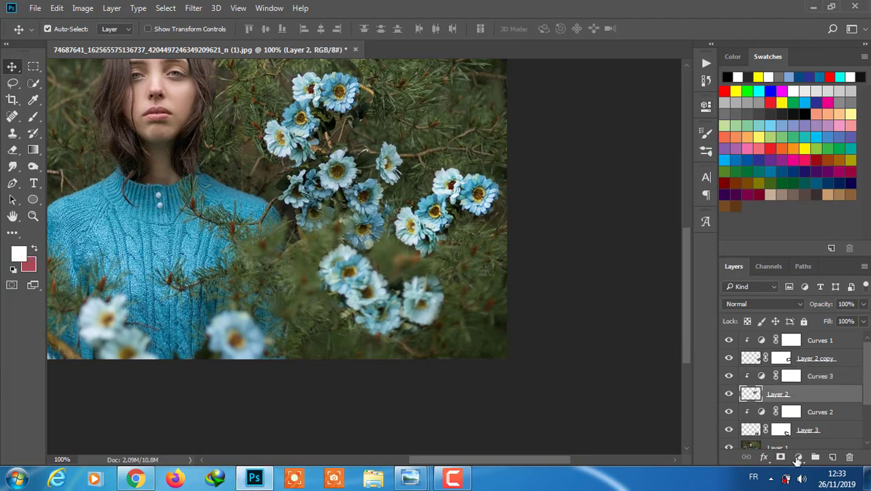
pyautogui.click(780, 456)
pyautogui.scroll(1, 683, 271)
pyautogui.scroll(2, 682, 265)
pyautogui.click(729, 376)
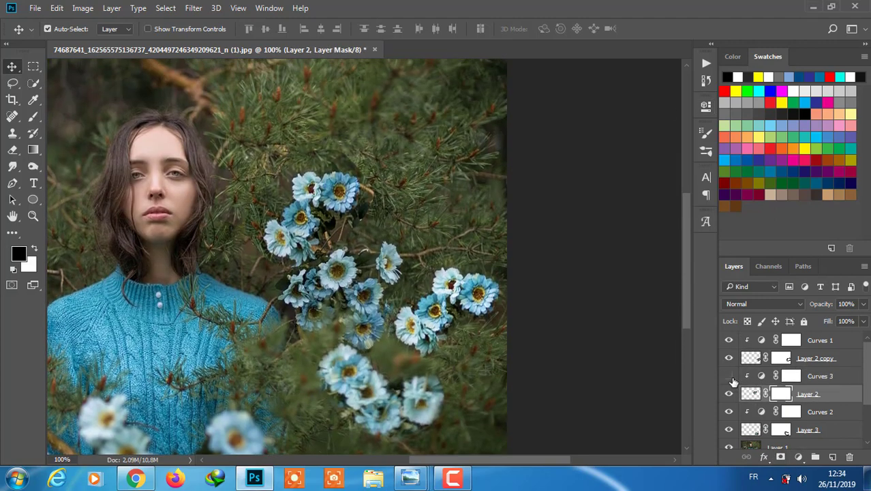
pyautogui.click(728, 376)
pyautogui.click(34, 115)
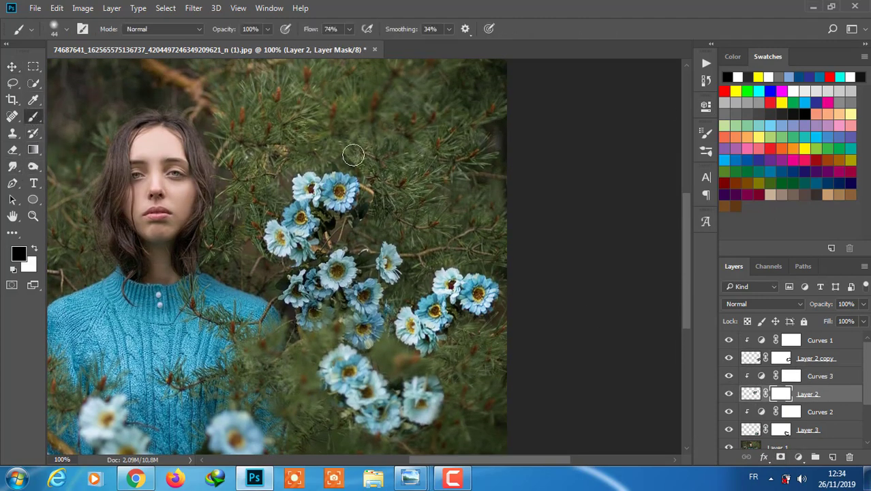
pyautogui.moveTo(373, 192); pyautogui.dragTo(330, 243)
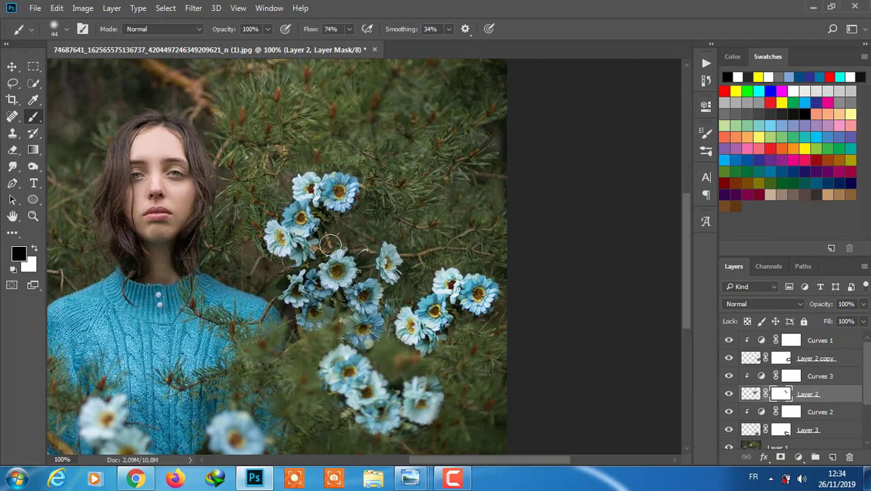
pyautogui.hotkey('ctrl', '-')
pyautogui.hotkey('ctrl', '-')
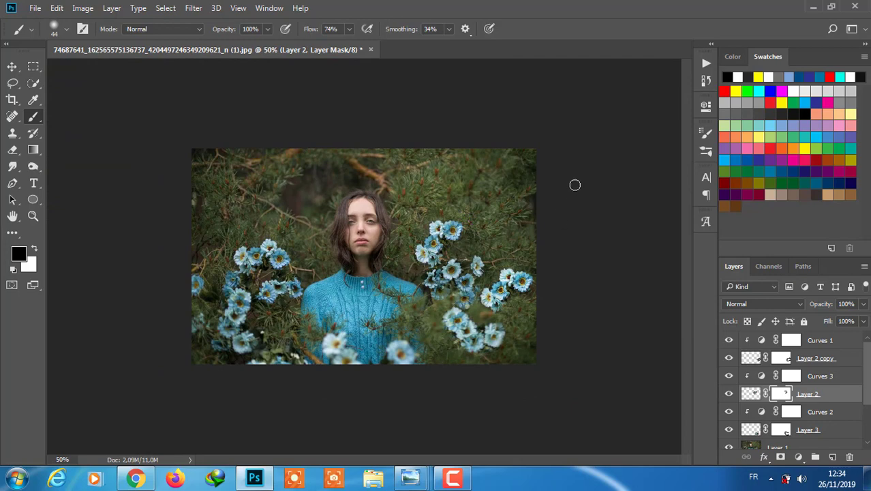
# Merge the layers from Layer 3 up to Curves 1 into one layer.
pyautogui.scroll(-1, 852, 382)
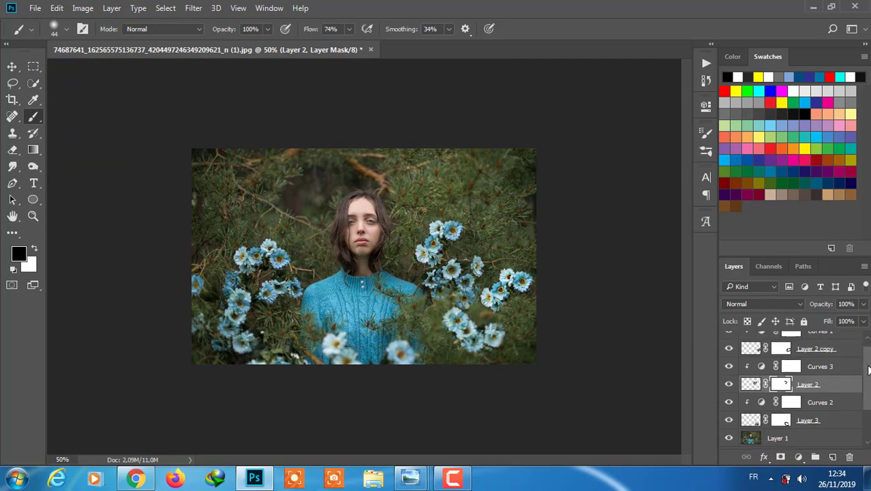
pyautogui.click(828, 414)
pyautogui.keyDown('shift'); pyautogui.click(825, 378); pyautogui.keyUp('shift')
pyautogui.keyDown('shift'); pyautogui.click(818, 342); pyautogui.keyUp('shift')
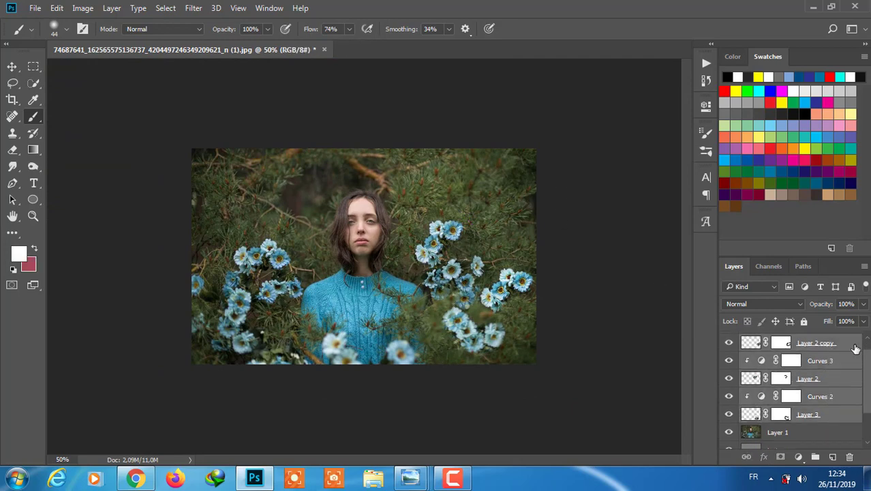
pyautogui.scroll(1, 811, 354)
pyautogui.keyDown('shift'); pyautogui.click(809, 340); pyautogui.keyUp('shift')
pyautogui.rightClick(808, 349)
pyautogui.click(631, 432)
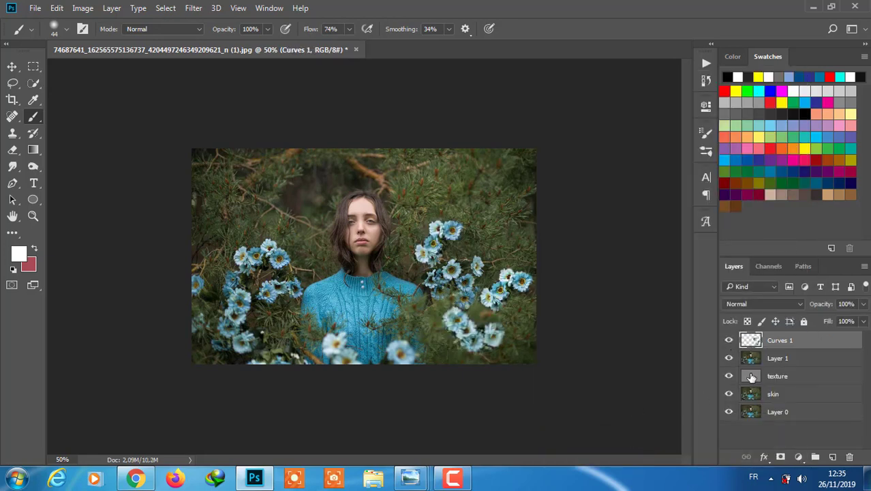
# Add a clipped Levels adjustment with white point 241 and midtones 0.96.
pyautogui.click(798, 457)
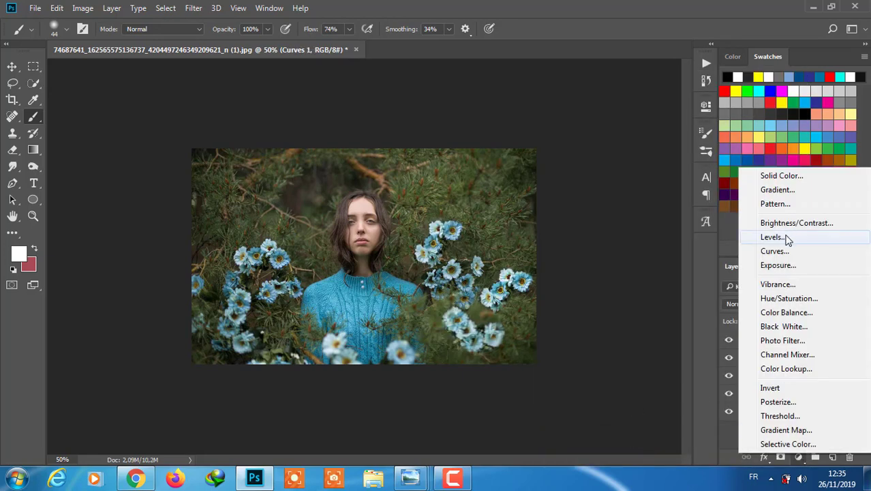
pyautogui.click(763, 237)
pyautogui.click(595, 318)
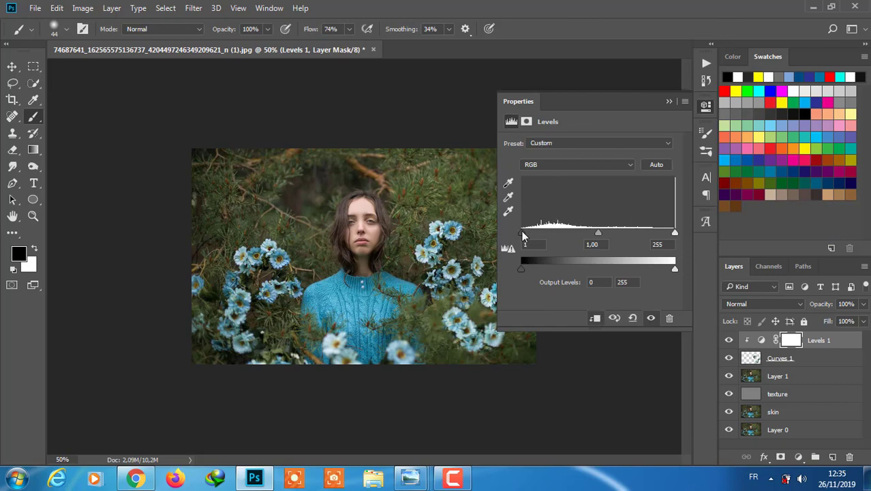
pyautogui.moveTo(675, 233); pyautogui.dragTo(666, 233)
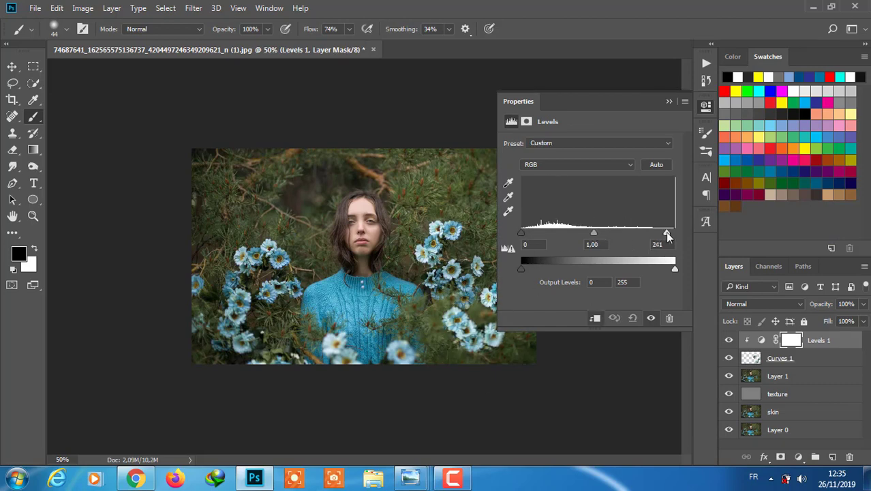
pyautogui.moveTo(597, 233); pyautogui.dragTo(596, 233)
pyautogui.click(668, 101)
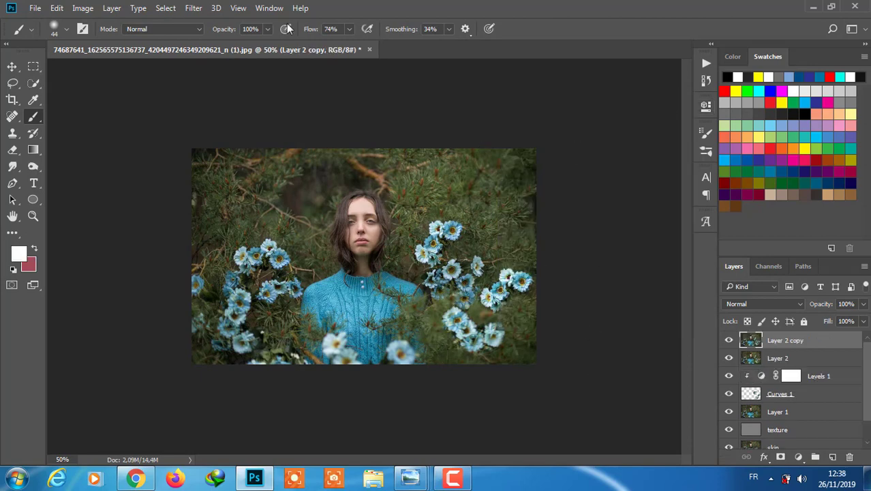
# Apply a Field Blur centred on the right-hand flowers with Light Bokeh 20% and about 1 px blur.
pyautogui.click(192, 7)
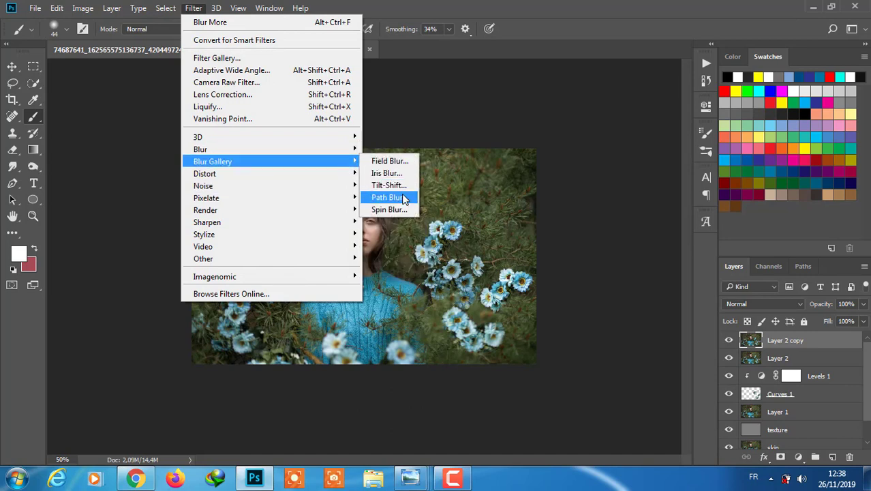
pyautogui.click(388, 209)
pyautogui.click(785, 75)
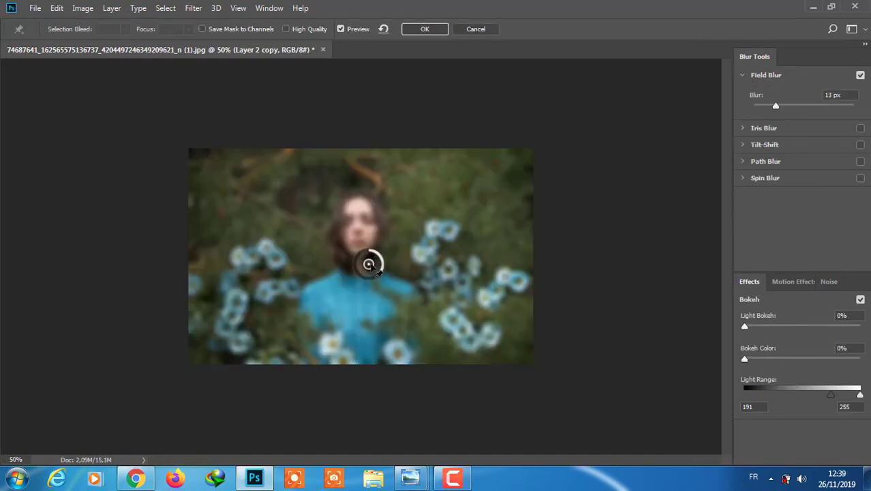
pyautogui.moveTo(368, 266)
pyautogui.mouseDown()
pyautogui.moveTo(491, 314)
pyautogui.moveTo(502, 291)
pyautogui.moveTo(489, 311)
pyautogui.mouseUp()
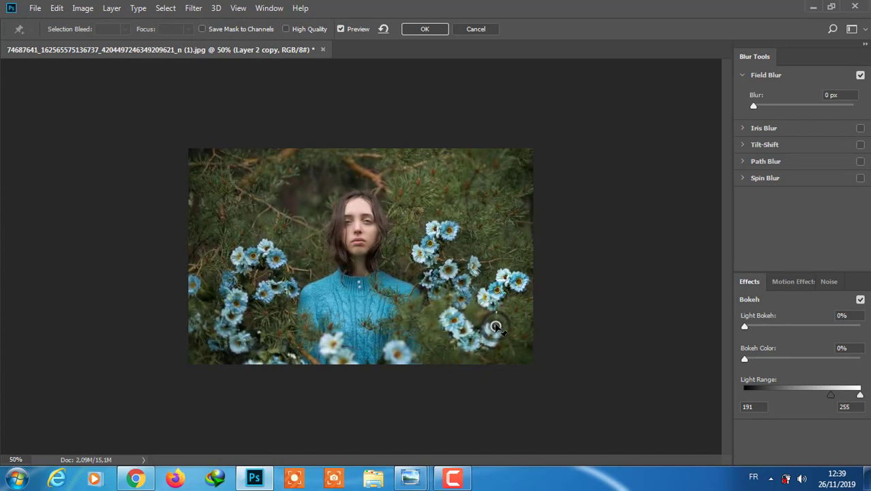
pyautogui.moveTo(761, 330); pyautogui.dragTo(767, 329)
pyautogui.moveTo(744, 360); pyautogui.dragTo(747, 361)
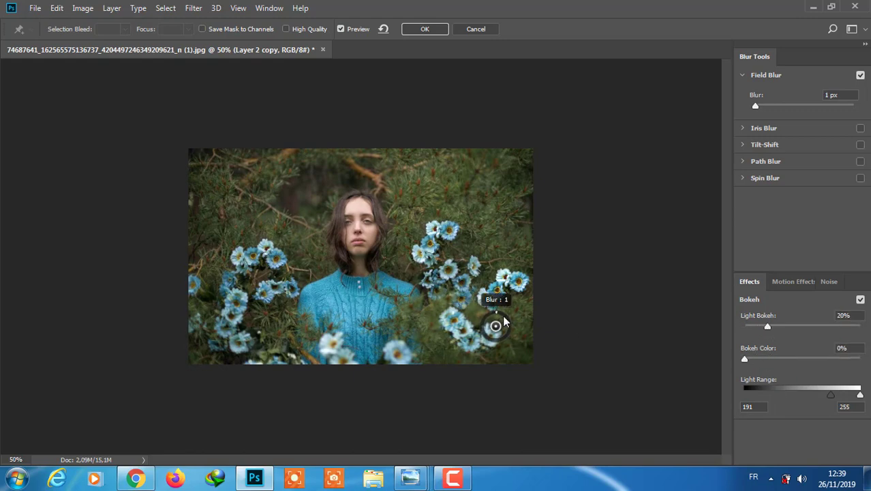
pyautogui.moveTo(505, 327); pyautogui.dragTo(500, 318)
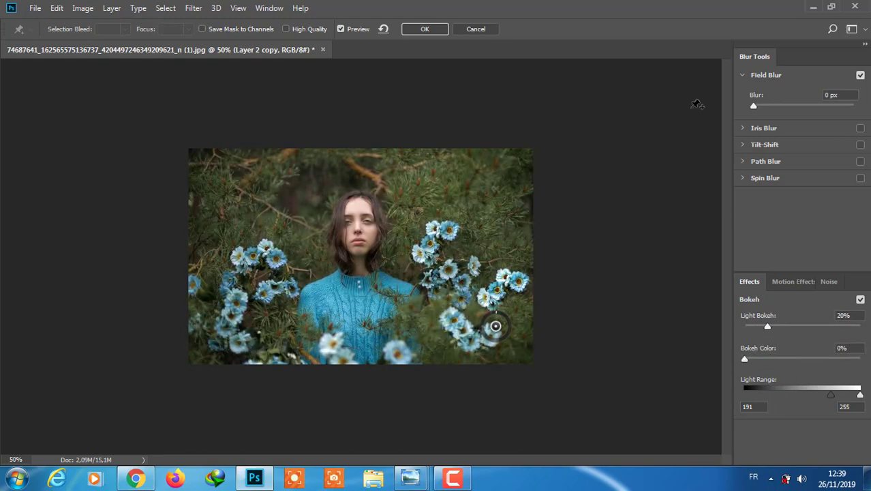
pyautogui.moveTo(754, 106); pyautogui.dragTo(756, 108)
pyautogui.click(416, 29)
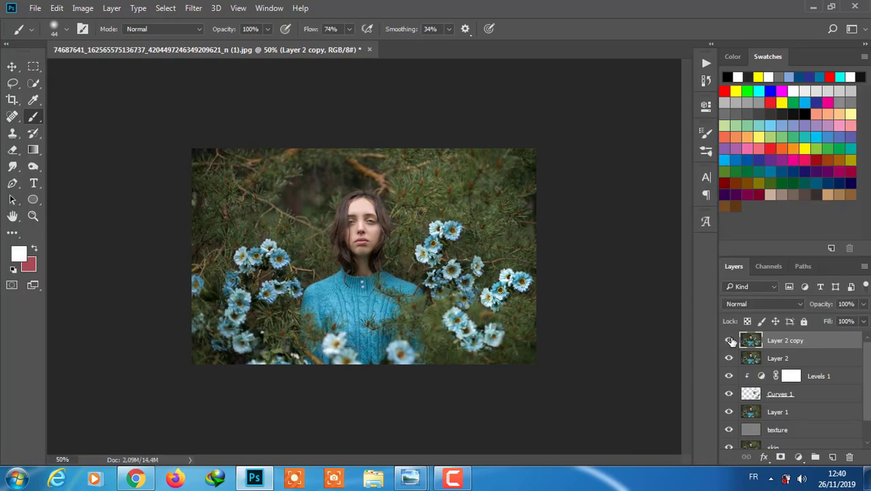
# Move Layer 2 above Layer 2 copy, mask it, and paint out part near the bottom flowers.
pyautogui.moveTo(768, 361); pyautogui.dragTo(770, 337)
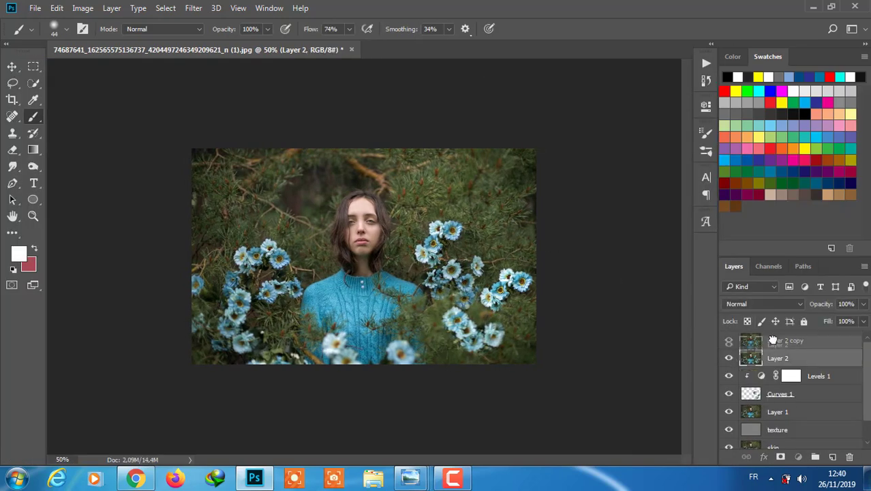
pyautogui.press('d')
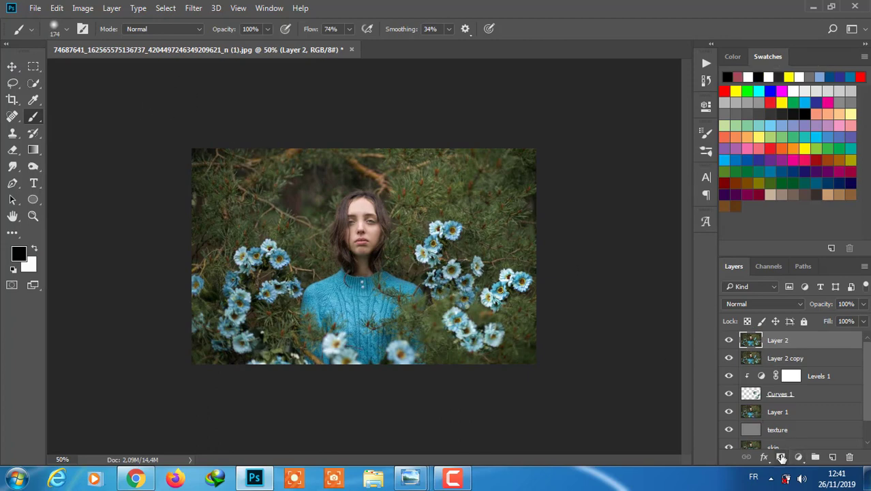
pyautogui.click(780, 456)
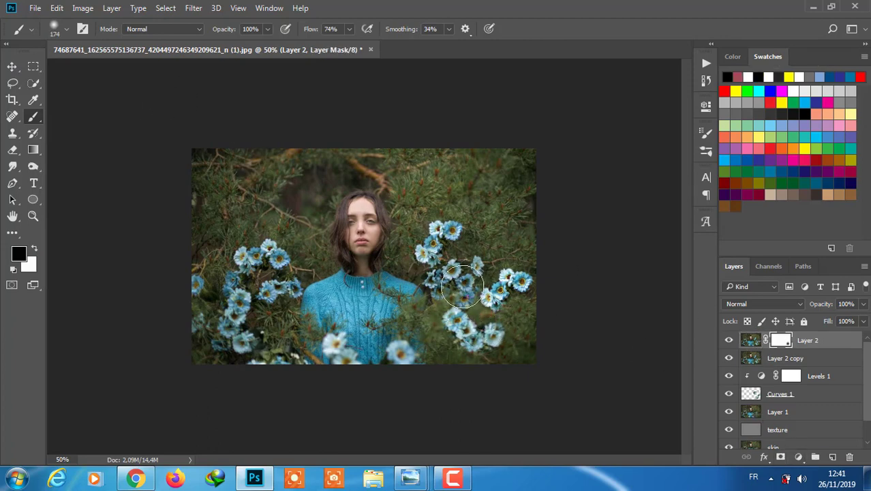
pyautogui.moveTo(507, 327)
pyautogui.mouseDown()
pyautogui.moveTo(504, 302)
pyautogui.moveTo(418, 356)
pyautogui.mouseUp()
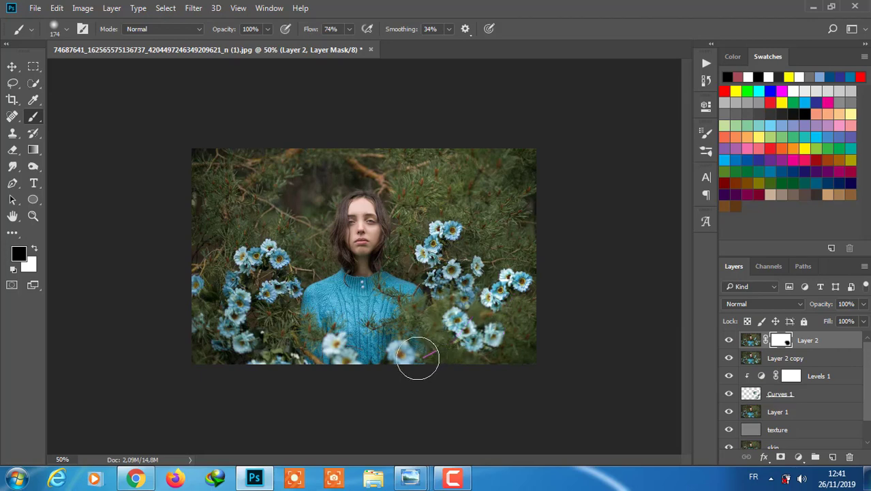
pyautogui.click(729, 357)
pyautogui.click(729, 359)
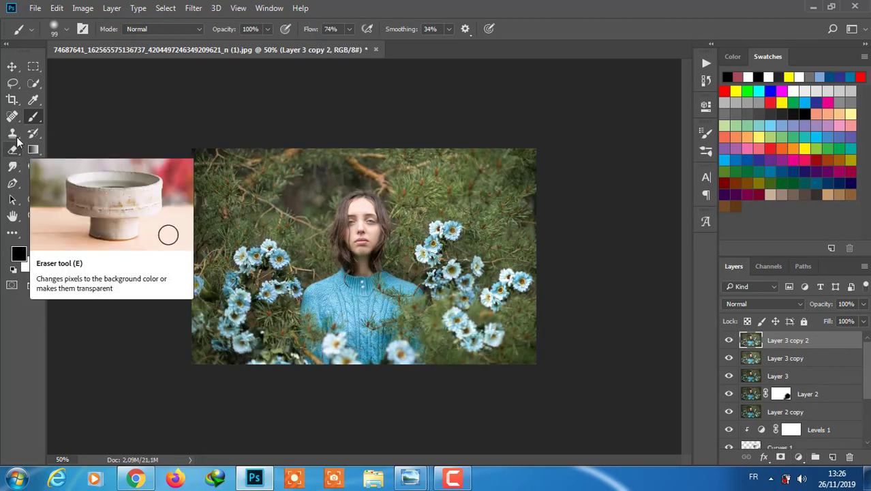
# Trace a closed Pen shape path around the blue sweater and the flowers in front of it.
pyautogui.click(12, 183)
pyautogui.hotkey('ctrl', '+')
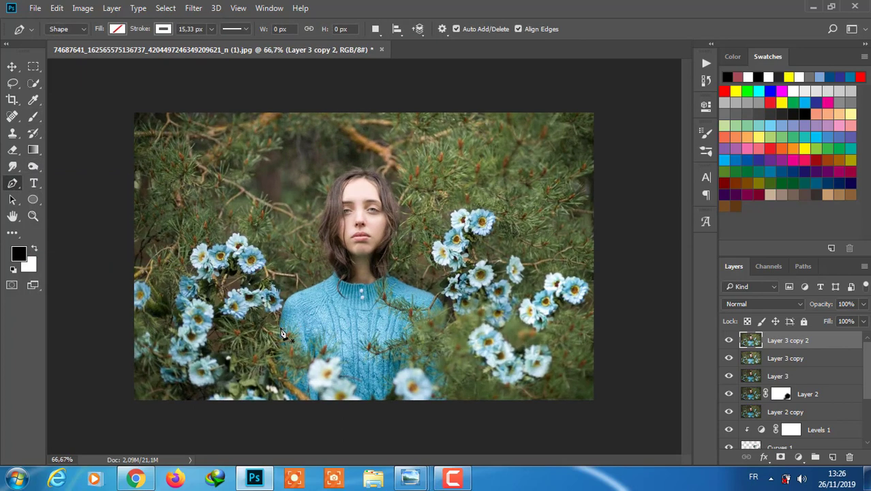
pyautogui.click(280, 338)
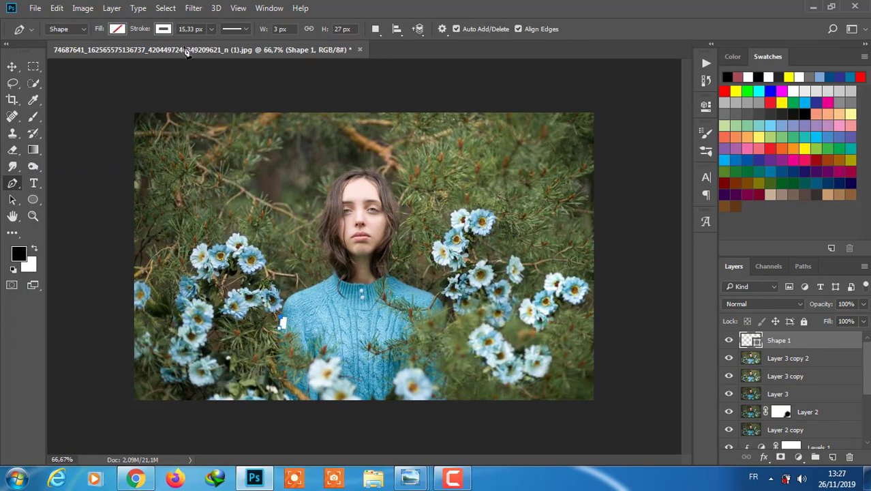
pyautogui.click(163, 28)
pyautogui.moveTo(284, 312); pyautogui.dragTo(338, 274)
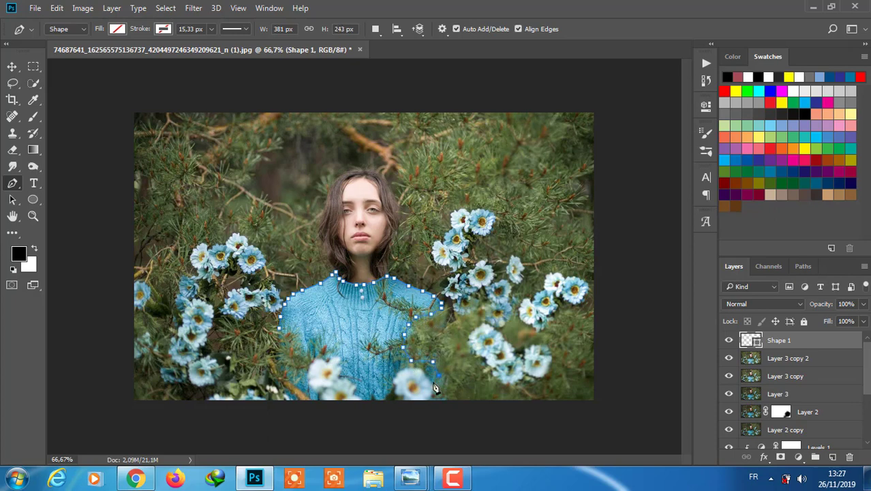
pyautogui.moveTo(423, 376); pyautogui.dragTo(398, 384)
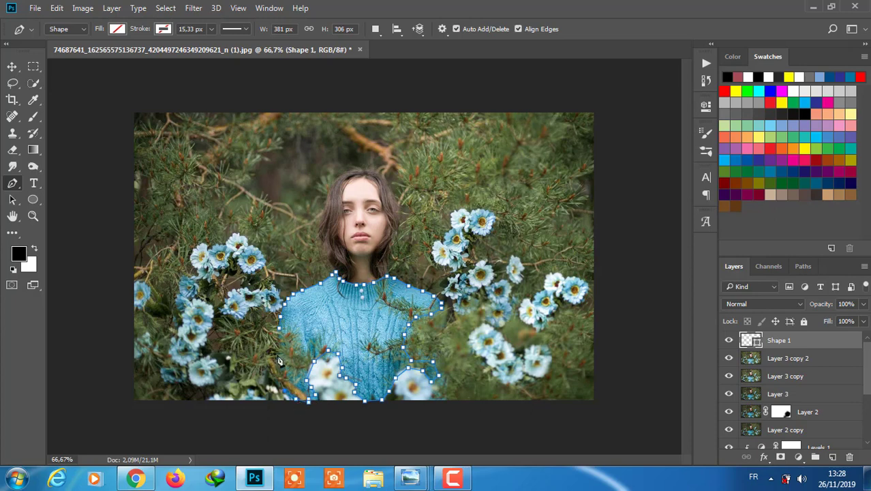
pyautogui.click(280, 334)
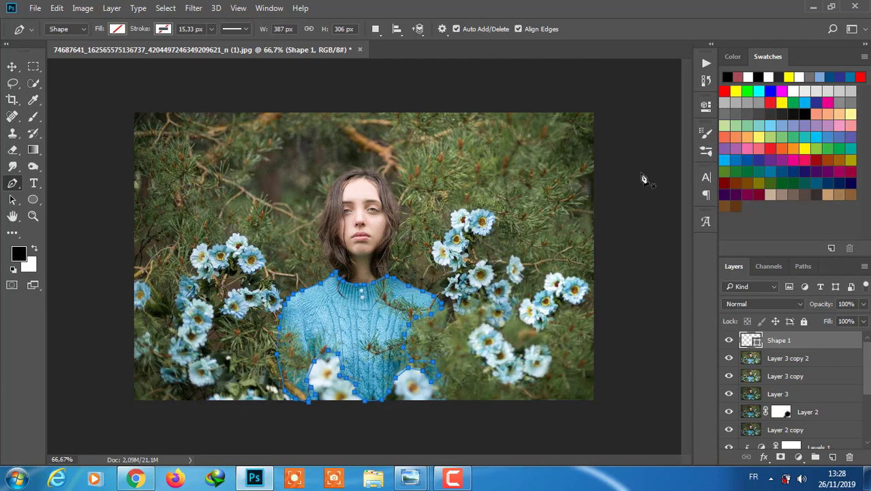
pyautogui.click(799, 457)
# Turn the sweater path into a selection and add a Hue/Saturation adjustment masked to it.
pyautogui.rightClick(374, 314)
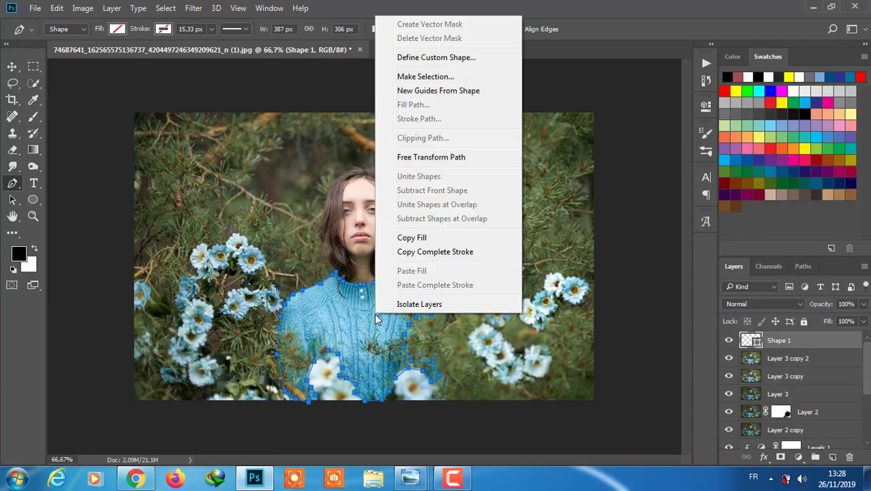
pyautogui.click(493, 76)
pyautogui.click(512, 132)
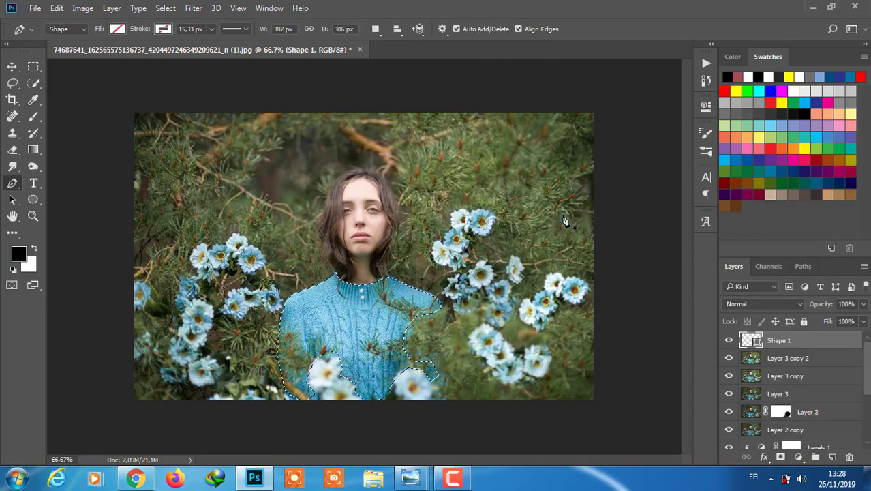
pyautogui.click(799, 456)
pyautogui.click(767, 301)
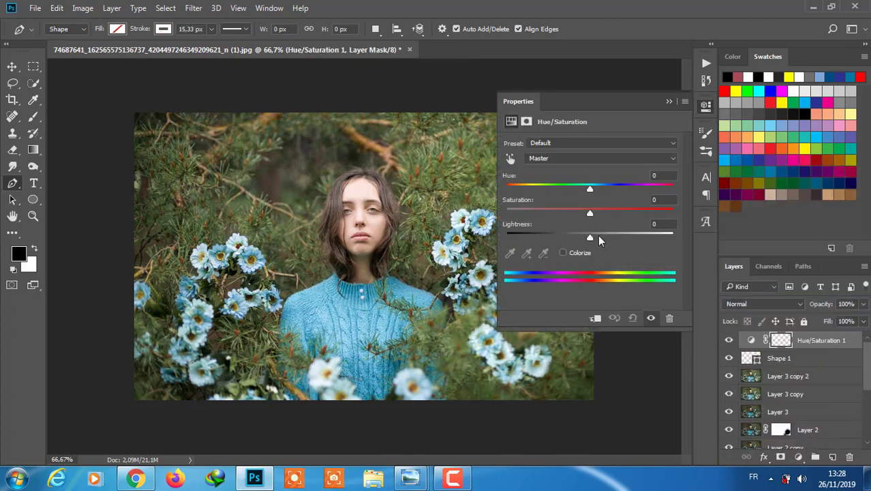
# Shift the hue of the Cyans, Blues and Magentas ranges to make the sweater vivid blue.
pyautogui.moveTo(590, 184)
pyautogui.mouseDown()
pyautogui.moveTo(597, 185)
pyautogui.moveTo(588, 186)
pyautogui.mouseUp()
pyautogui.click(599, 158)
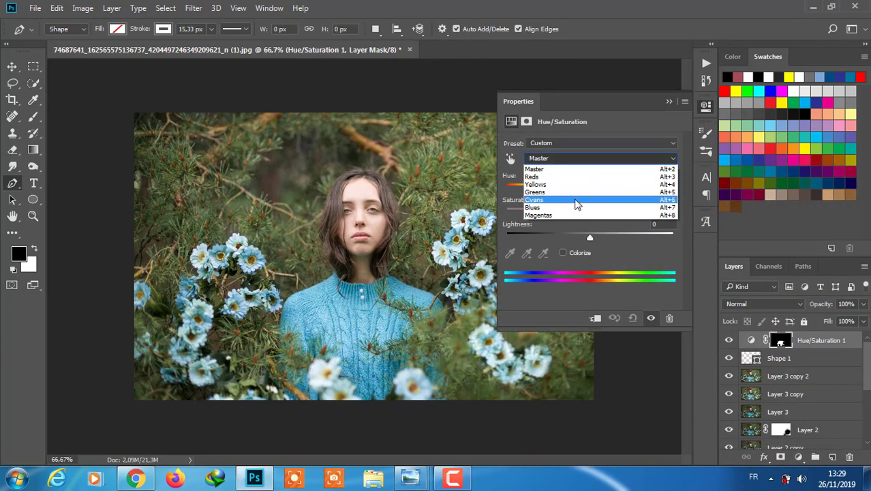
pyautogui.click(545, 182)
pyautogui.moveTo(589, 188); pyautogui.dragTo(574, 192)
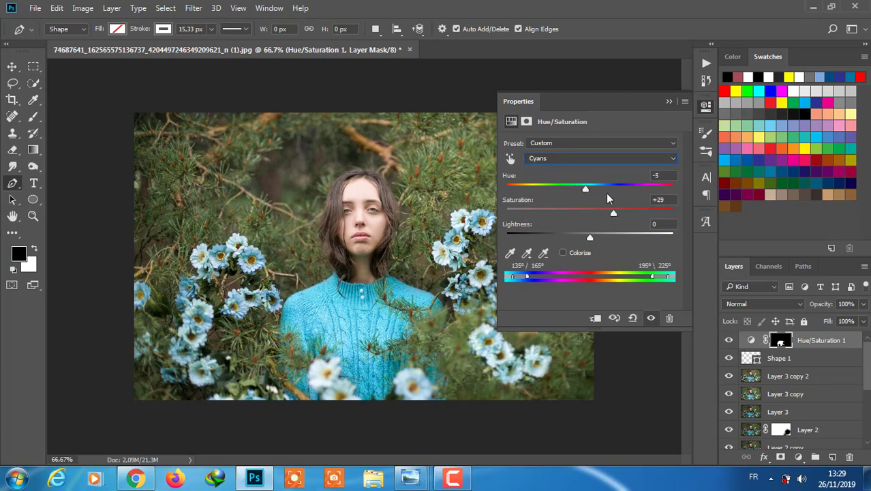
pyautogui.moveTo(600, 186); pyautogui.dragTo(595, 193)
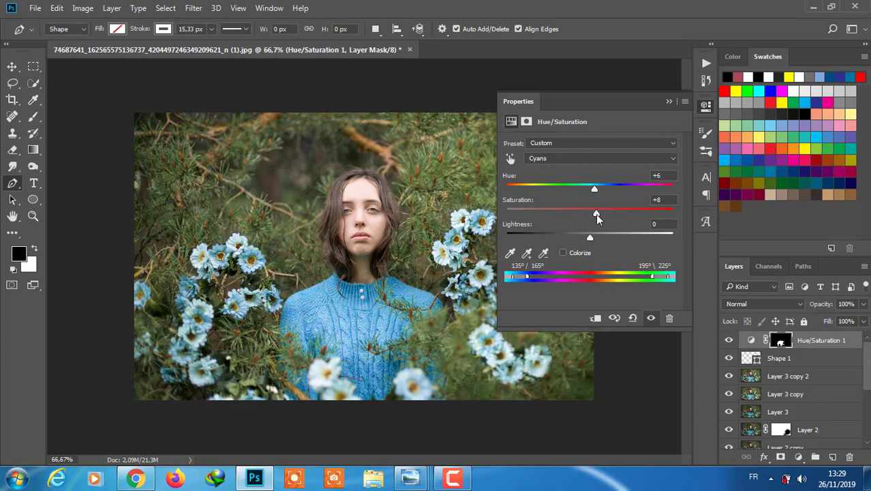
pyautogui.click(606, 158)
pyautogui.click(590, 188)
pyautogui.press('Down')
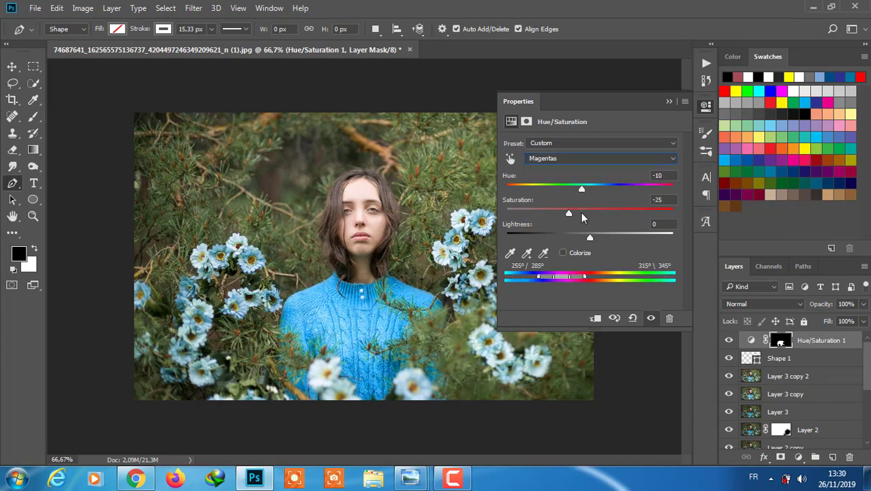
pyautogui.click(262, 254)
# Start a Freeform Pen shape at 100% zoom and trace the upper left flower cluster.
pyautogui.click(264, 262)
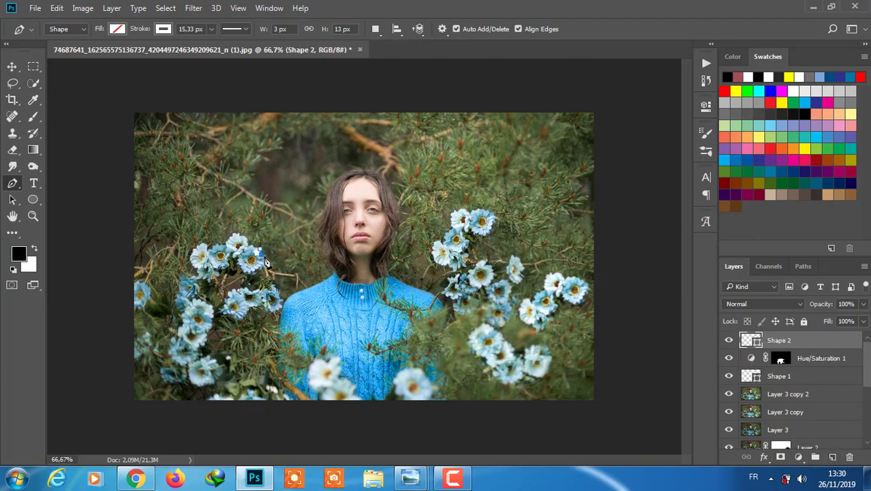
pyautogui.click(117, 29)
pyautogui.hotkey('ctrl', '1')
pyautogui.click(57, 7)
pyautogui.click(109, 43)
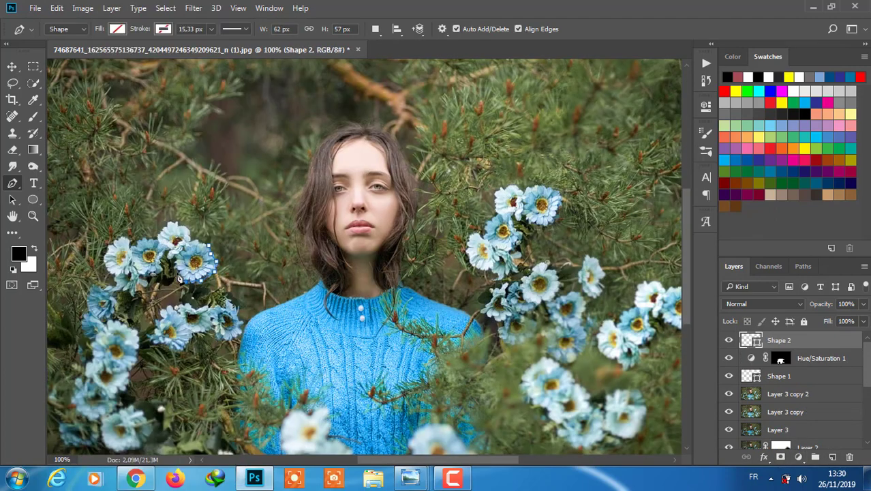
pyautogui.click(151, 278)
pyautogui.click(131, 297)
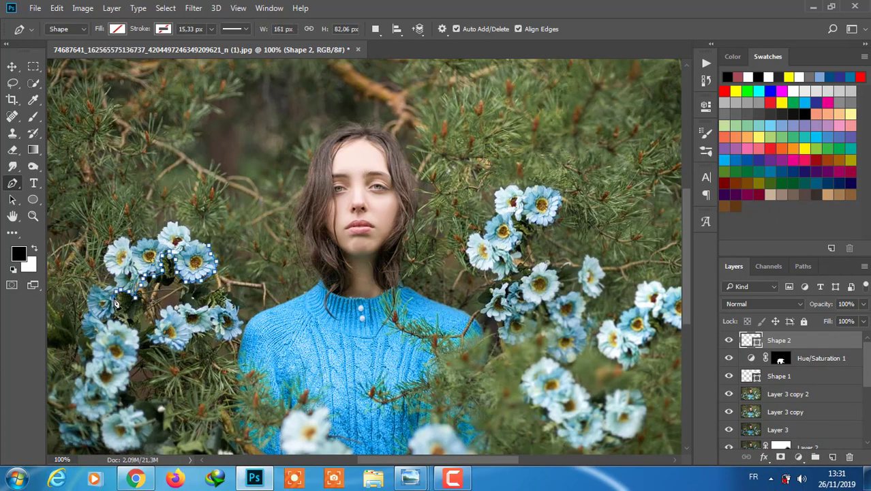
pyautogui.click(132, 331)
# Continue the outline around the lower-left flowers and back up the left side.
pyautogui.scroll(-3, 132, 382)
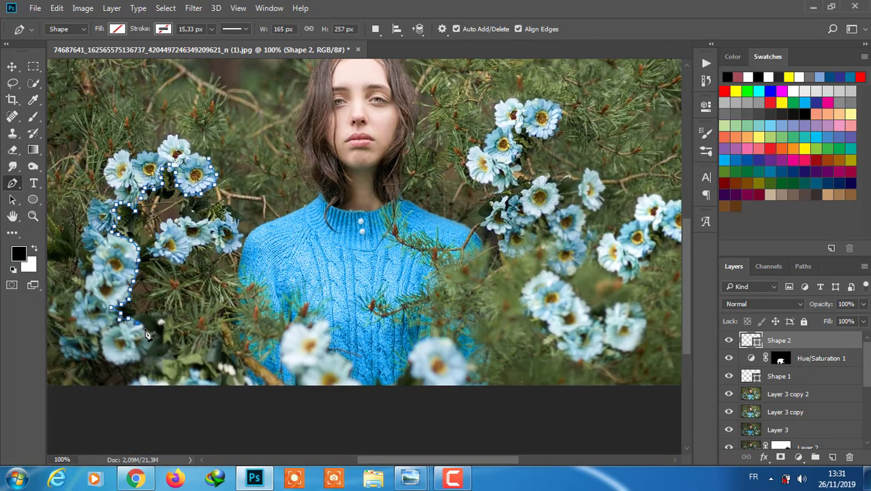
pyautogui.click(132, 370)
pyautogui.click(56, 7)
pyautogui.click(97, 361)
pyautogui.click(62, 354)
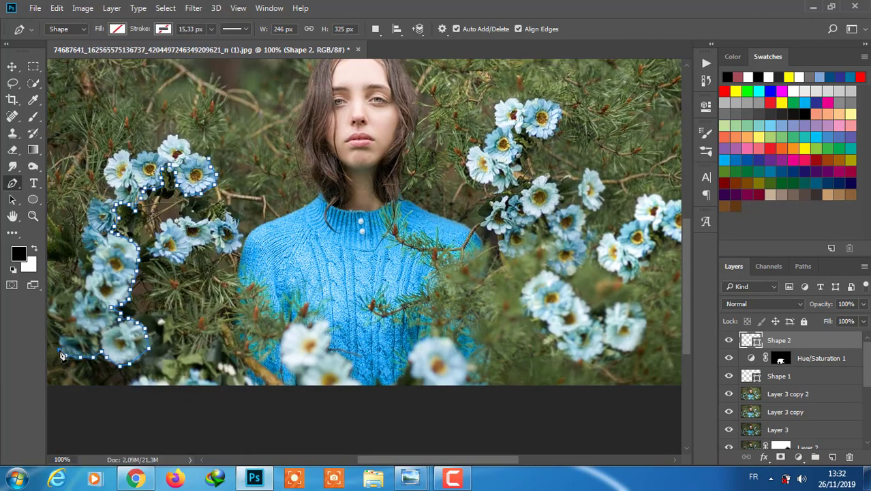
pyautogui.click(75, 337)
pyautogui.moveTo(86, 216)
pyautogui.mouseDown()
pyautogui.moveTo(183, 142)
pyautogui.moveTo(210, 164)
pyautogui.mouseUp()
# Outline the remaining flower clusters at upper right, right, middle right and bottom as shapes.
pyautogui.moveTo(227, 216)
pyautogui.mouseDown()
pyautogui.moveTo(223, 255)
pyautogui.moveTo(179, 225)
pyautogui.moveTo(234, 222)
pyautogui.mouseUp()
pyautogui.moveTo(555, 110)
pyautogui.mouseDown()
pyautogui.moveTo(565, 112)
pyautogui.moveTo(540, 152)
pyautogui.moveTo(522, 148)
pyautogui.moveTo(499, 167)
pyautogui.moveTo(522, 188)
pyautogui.moveTo(475, 196)
pyautogui.moveTo(481, 149)
pyautogui.moveTo(528, 108)
pyautogui.mouseUp()
pyautogui.hscroll(3, 576, 259)
pyautogui.moveTo(596, 232)
pyautogui.mouseDown()
pyautogui.moveTo(634, 235)
pyautogui.moveTo(634, 211)
pyautogui.moveTo(578, 201)
pyautogui.moveTo(569, 218)
pyautogui.moveTo(521, 245)
pyautogui.moveTo(556, 281)
pyautogui.moveTo(593, 235)
pyautogui.mouseUp()
pyautogui.moveTo(550, 291)
pyautogui.mouseDown()
pyautogui.moveTo(576, 354)
pyautogui.moveTo(509, 363)
pyautogui.moveTo(470, 320)
pyautogui.moveTo(514, 303)
pyautogui.moveTo(533, 317)
pyautogui.mouseUp()
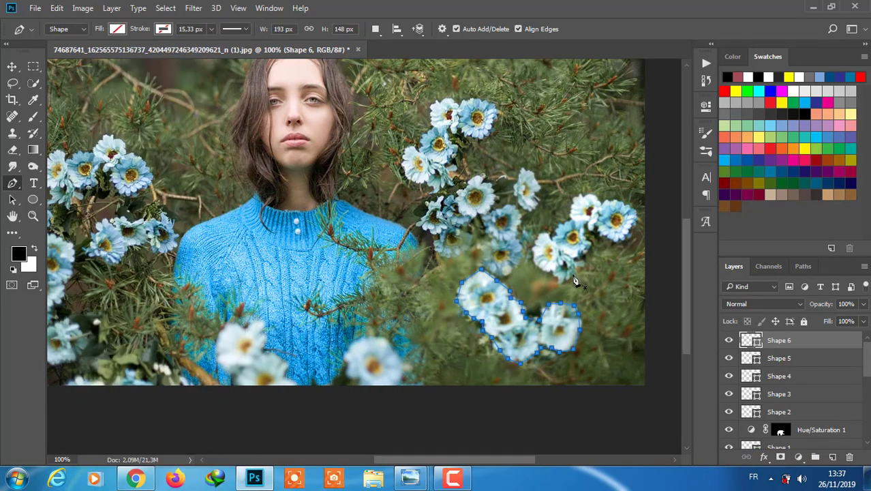
pyautogui.moveTo(480, 179)
pyautogui.mouseDown()
pyautogui.moveTo(429, 213)
pyautogui.moveTo(426, 230)
pyautogui.moveTo(485, 276)
pyautogui.moveTo(533, 208)
pyautogui.moveTo(514, 167)
pyautogui.mouseUp()
pyautogui.click(56, 7)
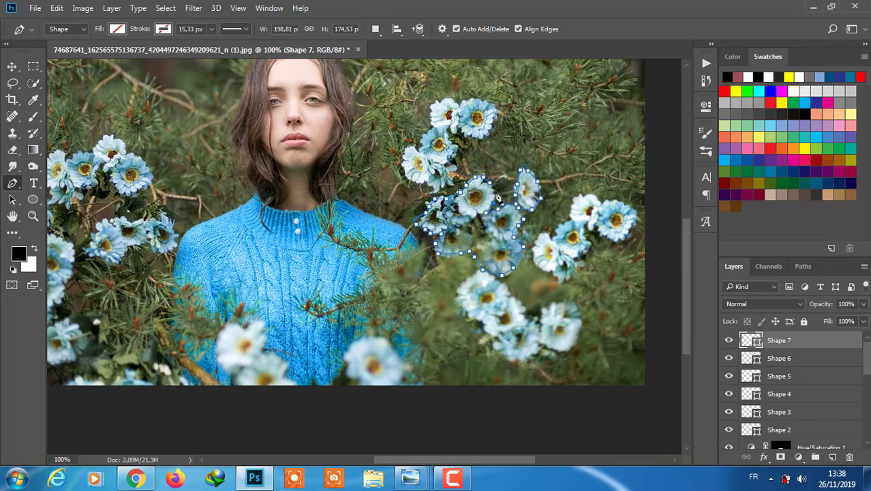
pyautogui.click(354, 385)
pyautogui.moveTo(267, 319)
pyautogui.mouseDown()
pyautogui.moveTo(263, 385)
pyautogui.moveTo(304, 389)
pyautogui.moveTo(265, 344)
pyautogui.mouseUp()
pyautogui.click(57, 7)
pyautogui.click(102, 43)
# Merge the flower shape layers into Shape 9 and load its outline as a selection.
pyautogui.rightClick(784, 340)
pyautogui.click(554, 430)
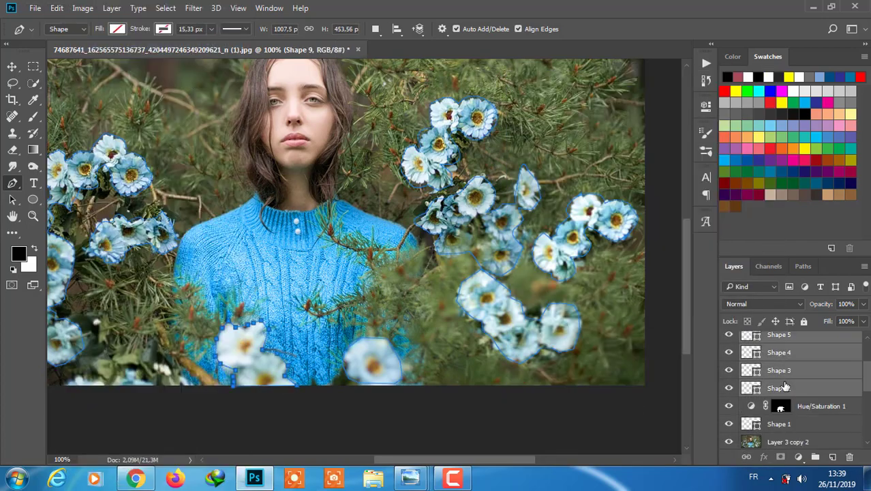
pyautogui.rightClick(581, 215)
# Add the flowers along the bottom edge to the selection with a 31 px Quick Selection brush.
pyautogui.press('w')
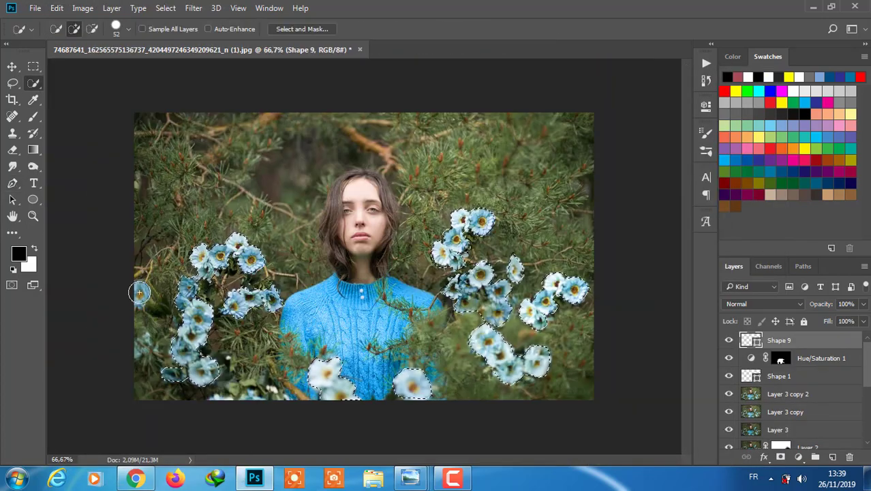
pyautogui.moveTo(327, 375); pyautogui.dragTo(357, 371)
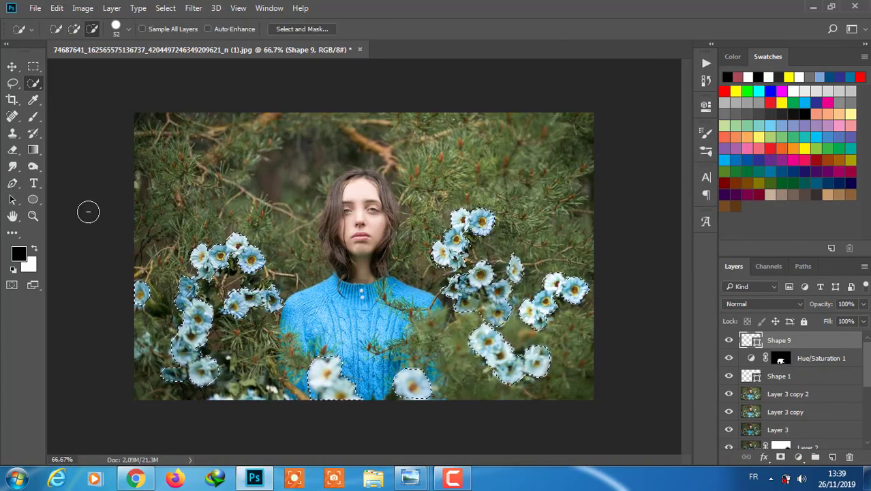
pyautogui.click(30, 29)
pyautogui.click(128, 28)
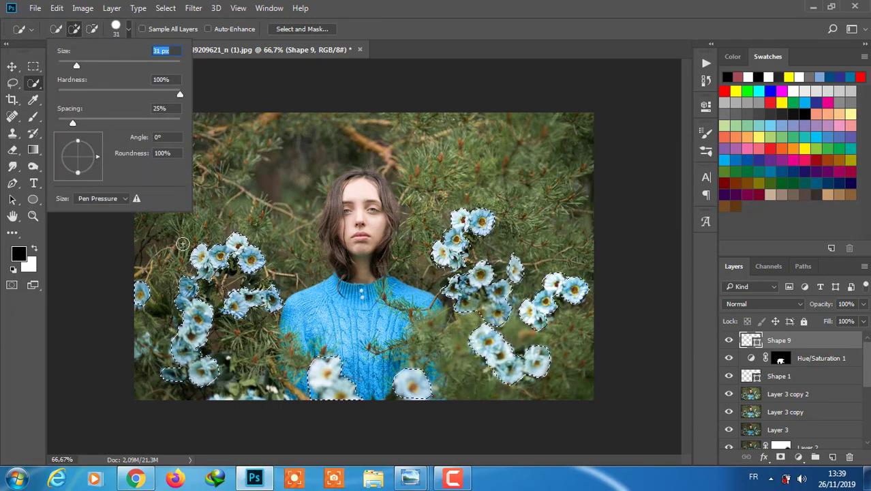
pyautogui.moveTo(74, 64); pyautogui.dragTo(68, 64)
pyautogui.moveTo(244, 399); pyautogui.dragTo(216, 397)
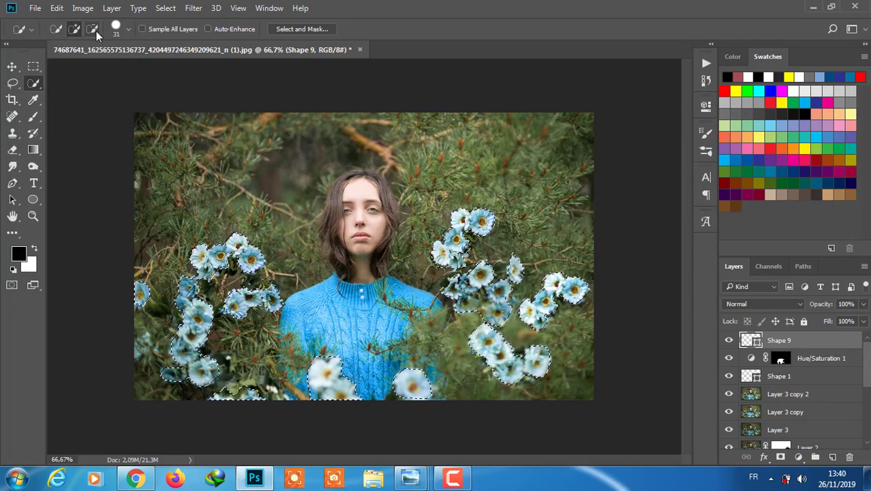
# Subtract stray foliage from the selection using a 24 px brush in Alt mode at 100% zoom.
pyautogui.press('alt')
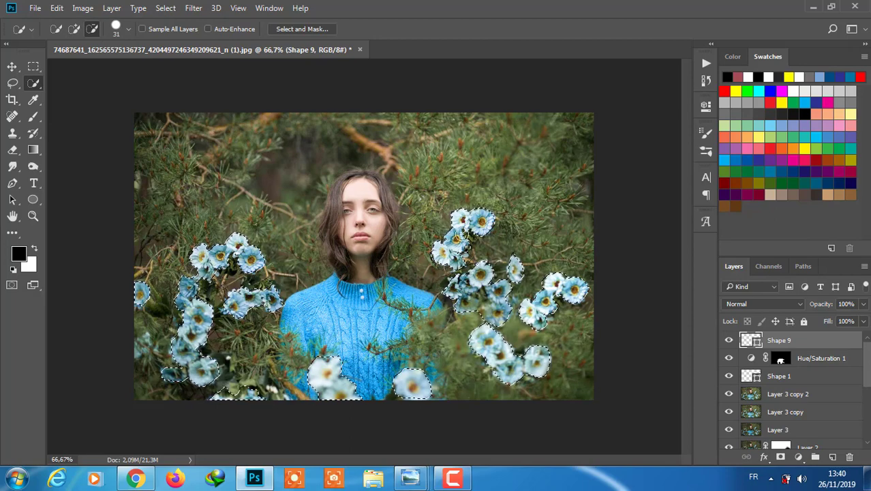
pyautogui.hotkey('ctrl', '+')
pyautogui.click(73, 30)
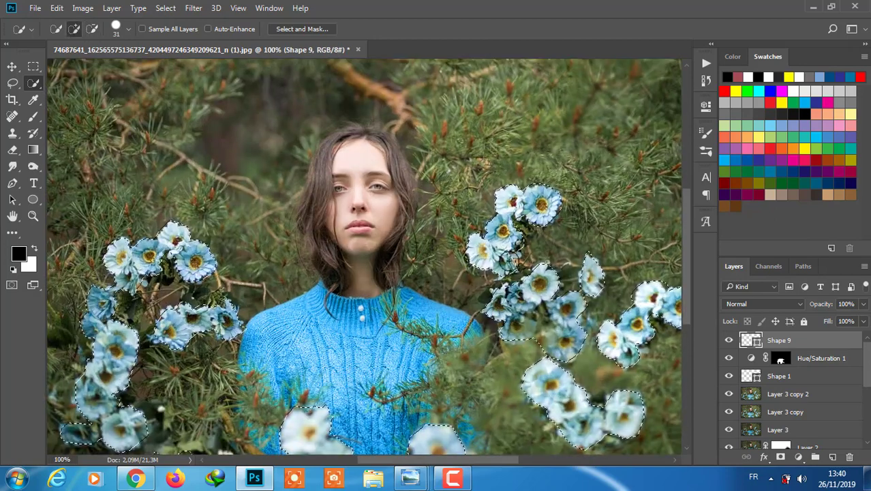
pyautogui.click(128, 29)
pyautogui.moveTo(66, 91); pyautogui.dragTo(61, 91)
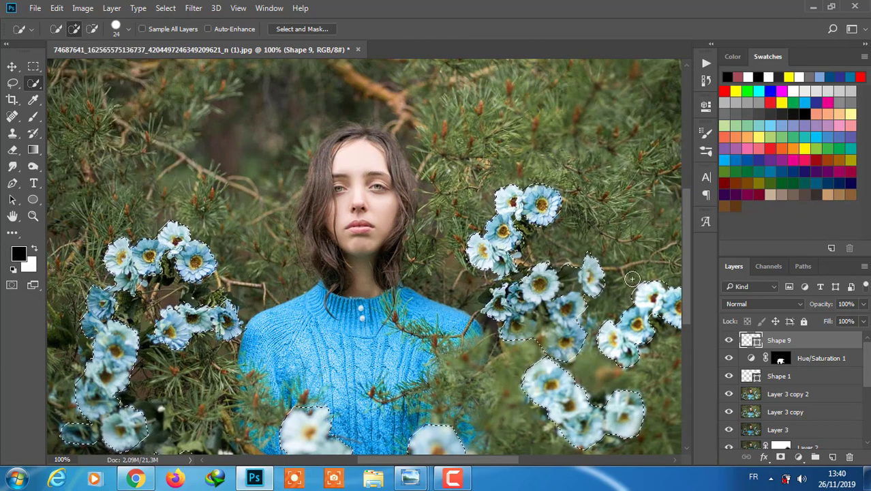
pyautogui.press('alt')
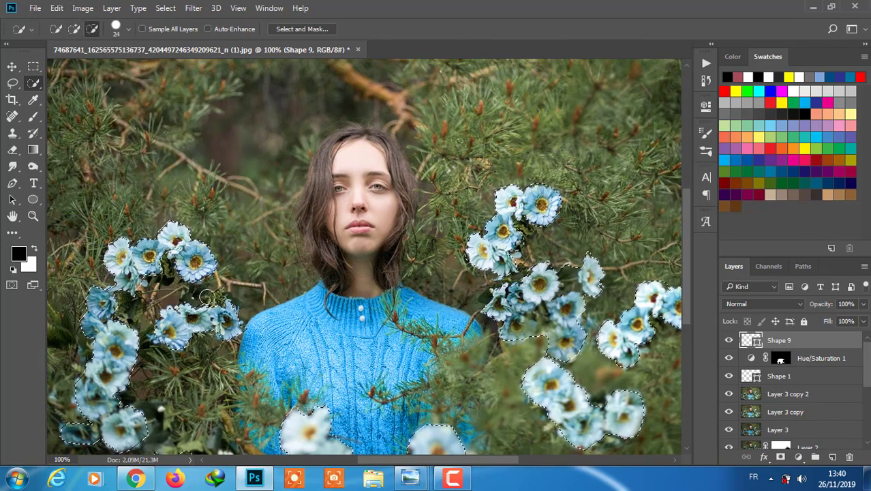
pyautogui.hotkey('ctrl', '-')
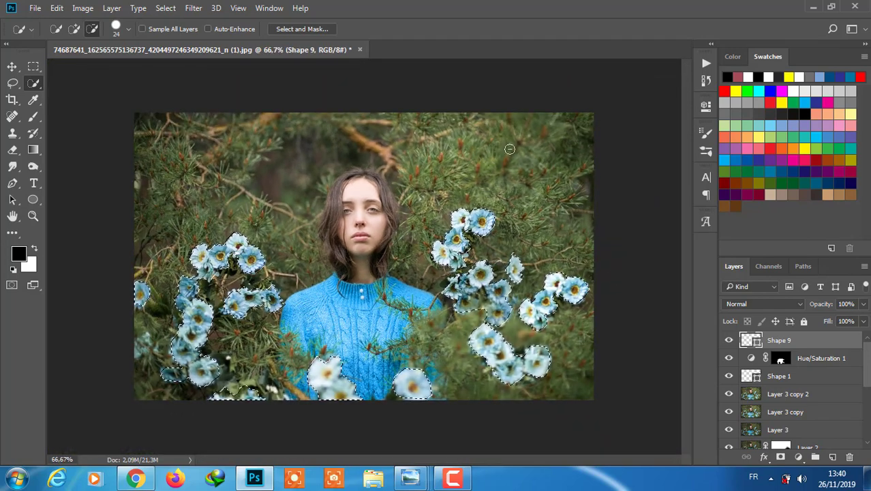
pyautogui.click(799, 457)
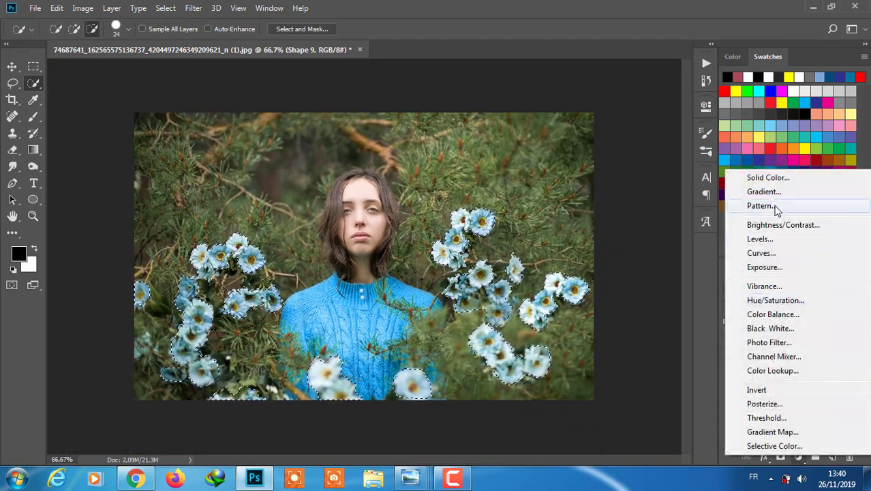
# Add a first Hue/Saturation adjustment and shift the master and Cyans hues of the flowers.
pyautogui.click(775, 299)
pyautogui.moveTo(589, 188); pyautogui.dragTo(589, 187)
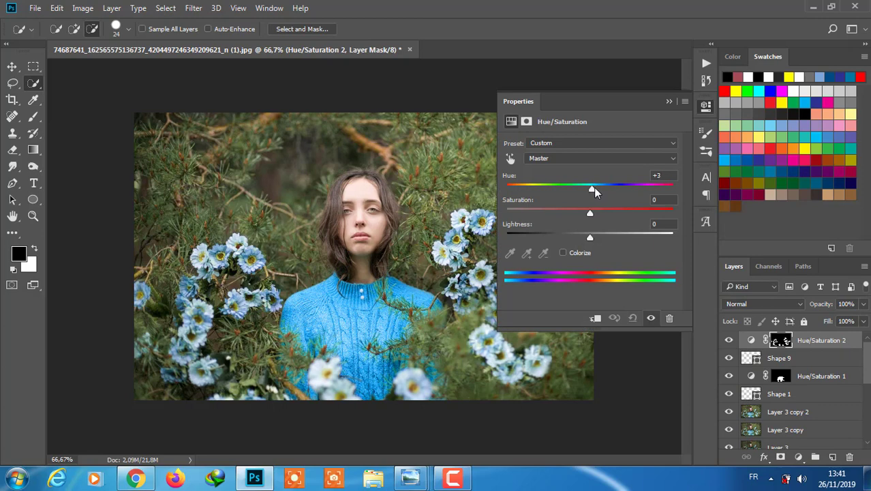
pyautogui.click(582, 158)
pyautogui.click(580, 199)
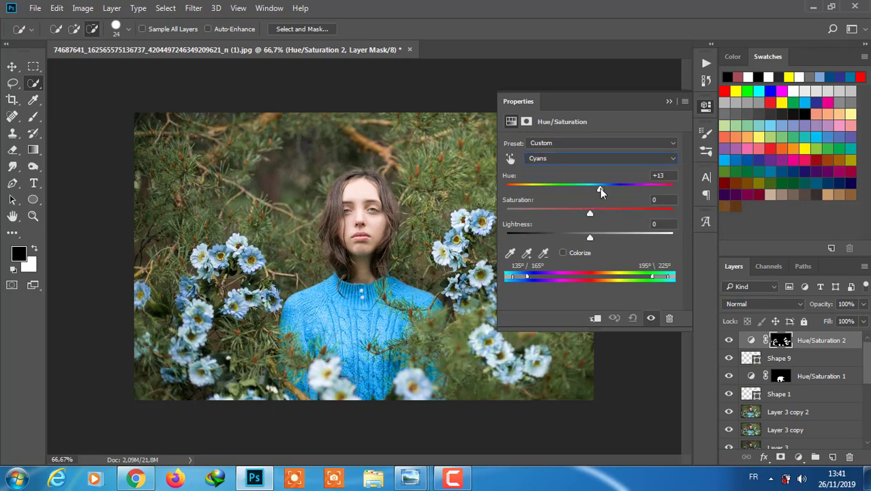
pyautogui.moveTo(597, 187); pyautogui.dragTo(577, 185)
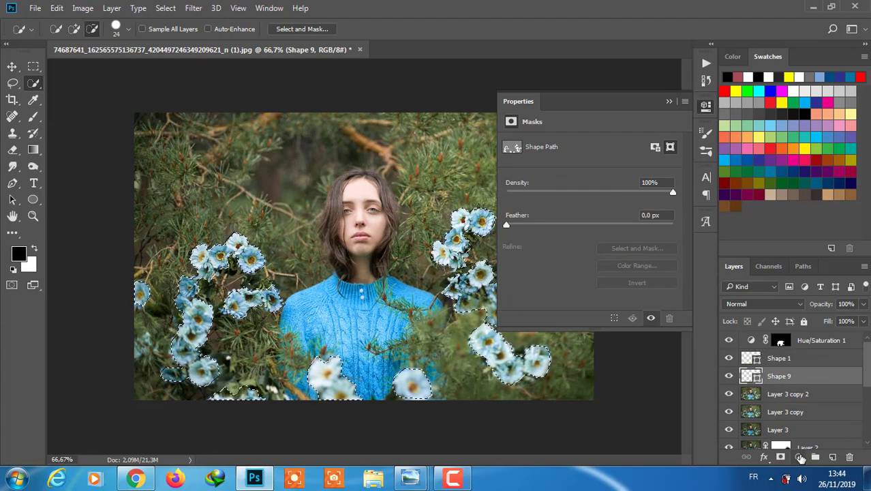
# Add a Hue/Saturation adjustment clipped to Layer 3 copy 2 with Master Hue -31 and Cyans Hue +40.
pyautogui.click(787, 394)
pyautogui.click(799, 457)
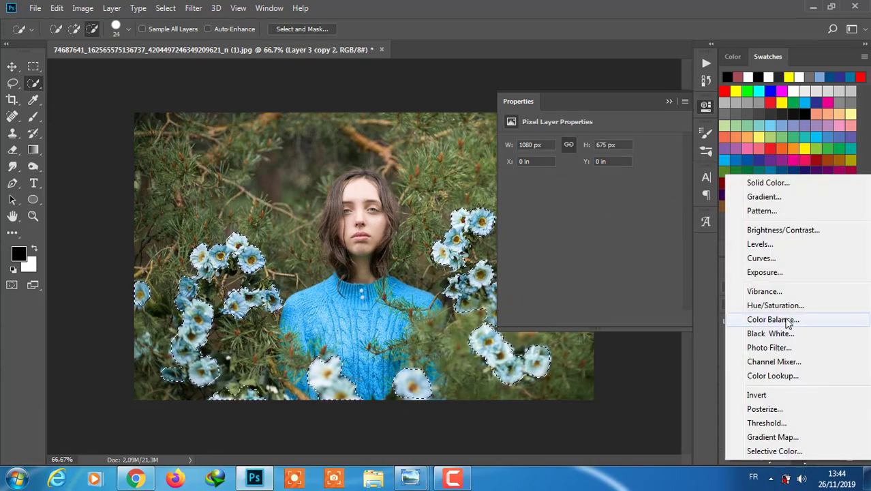
pyautogui.click(783, 306)
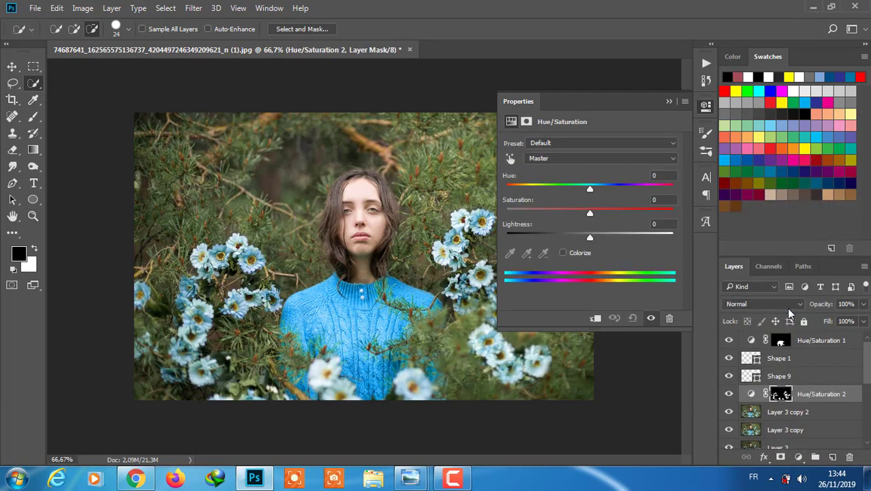
pyautogui.click(591, 317)
pyautogui.moveTo(566, 193); pyautogui.dragTo(564, 200)
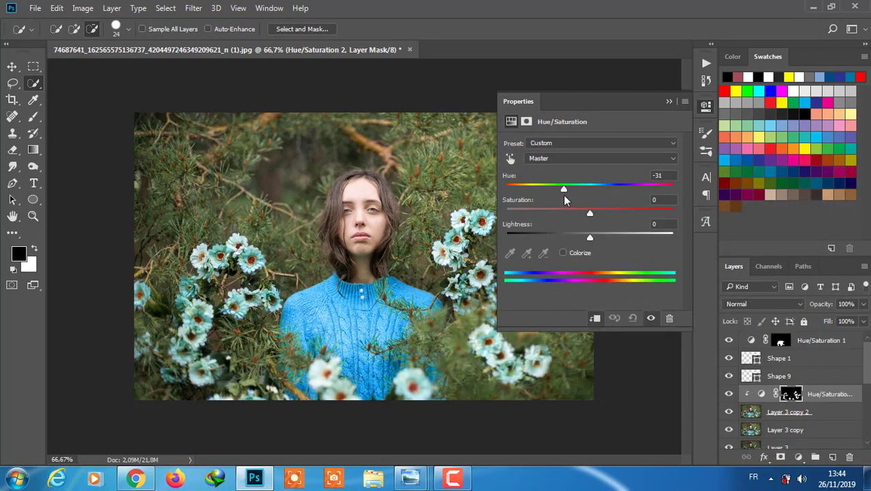
pyautogui.click(579, 159)
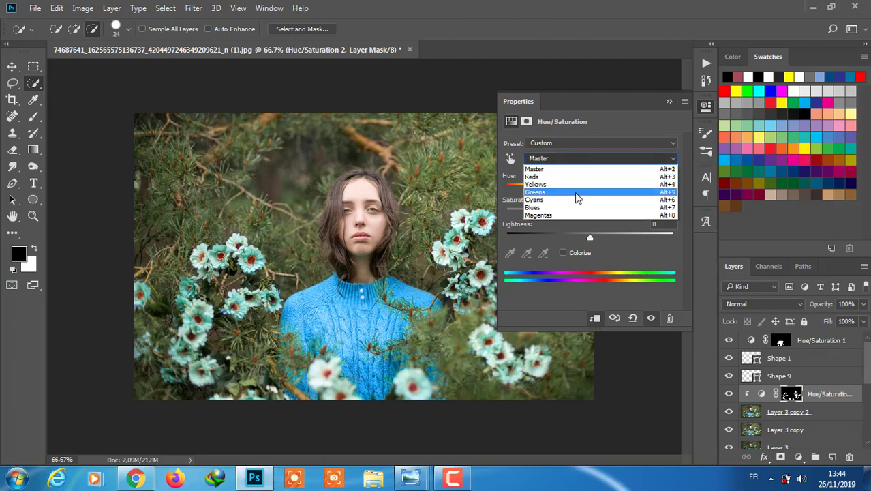
pyautogui.click(574, 196)
pyautogui.moveTo(607, 191); pyautogui.dragTo(617, 195)
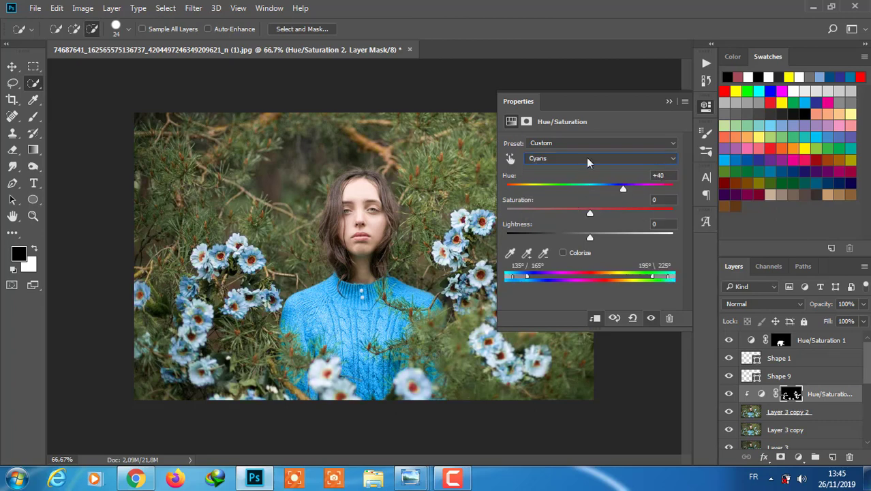
# Boost Blues and Cyans saturation (Cyans +53) and set Yellows saturation to +50.
pyautogui.click(586, 157)
pyautogui.click(586, 203)
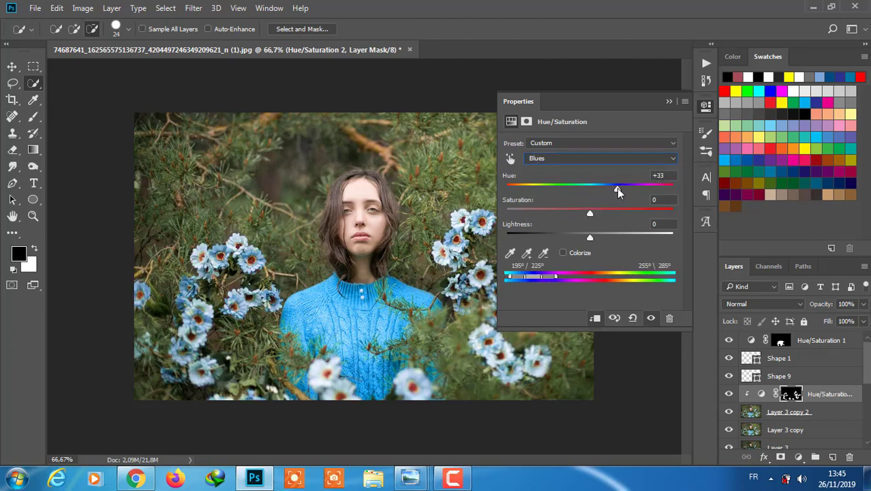
pyautogui.moveTo(589, 212); pyautogui.dragTo(611, 213)
pyautogui.click(599, 158)
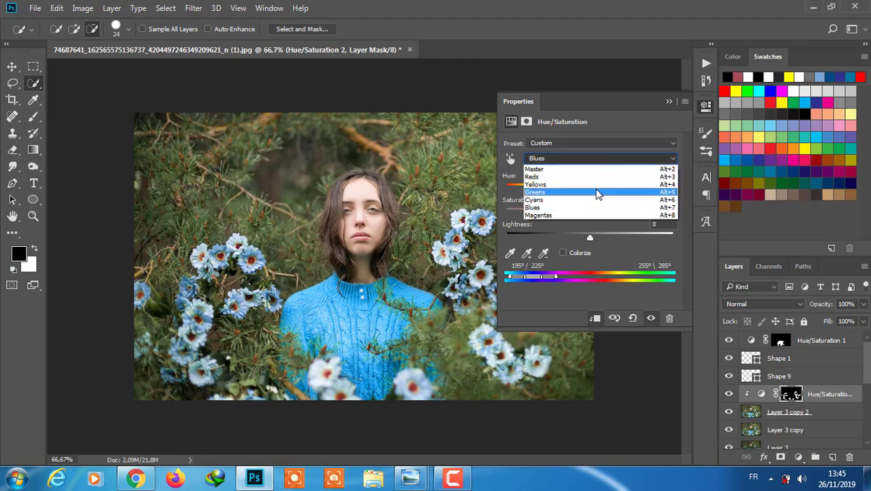
pyautogui.click(610, 193)
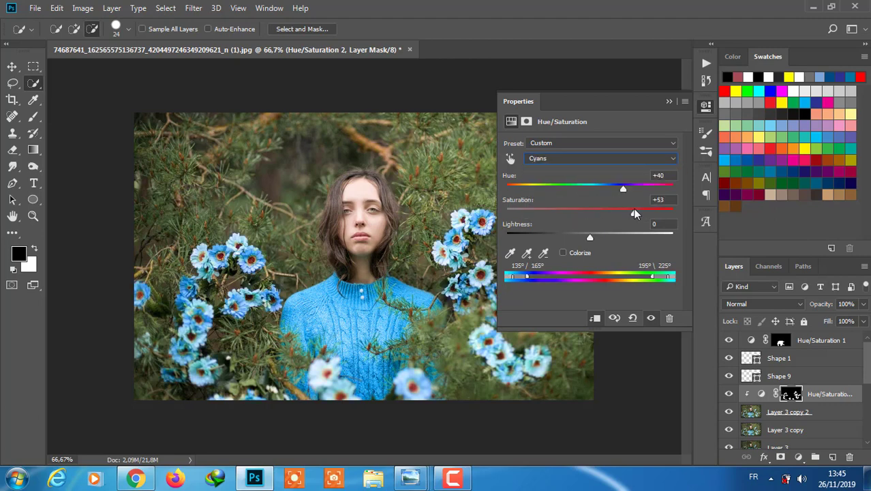
pyautogui.click(615, 163)
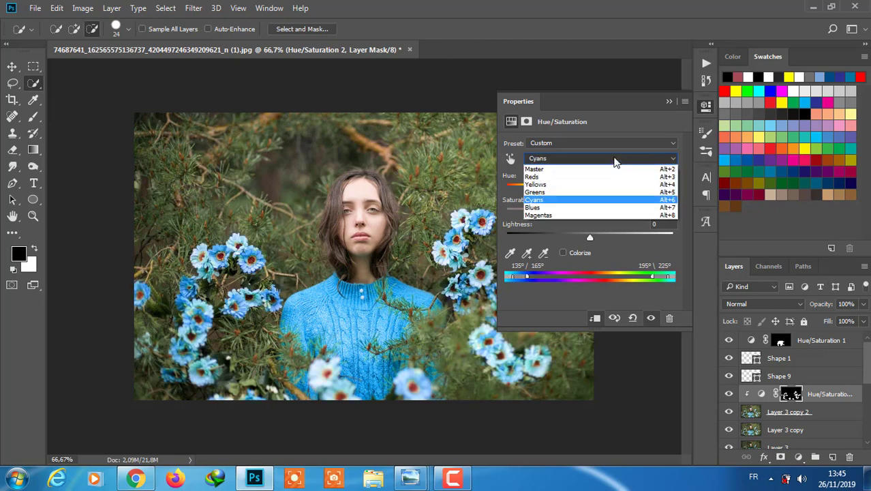
pyautogui.click(590, 184)
pyautogui.moveTo(637, 209); pyautogui.dragTo(631, 211)
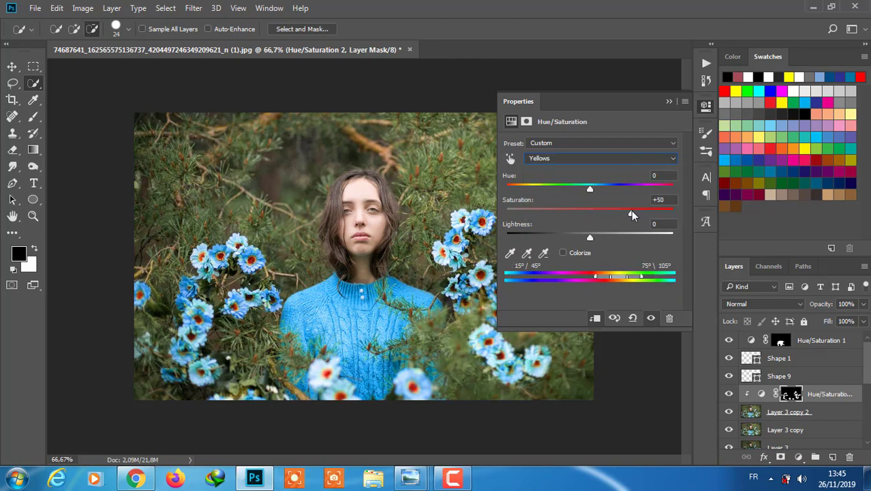
# Delete the leftover Shape 9 and Shape 1 layers and reselect Layer 3 copy 2.
pyautogui.click(750, 375)
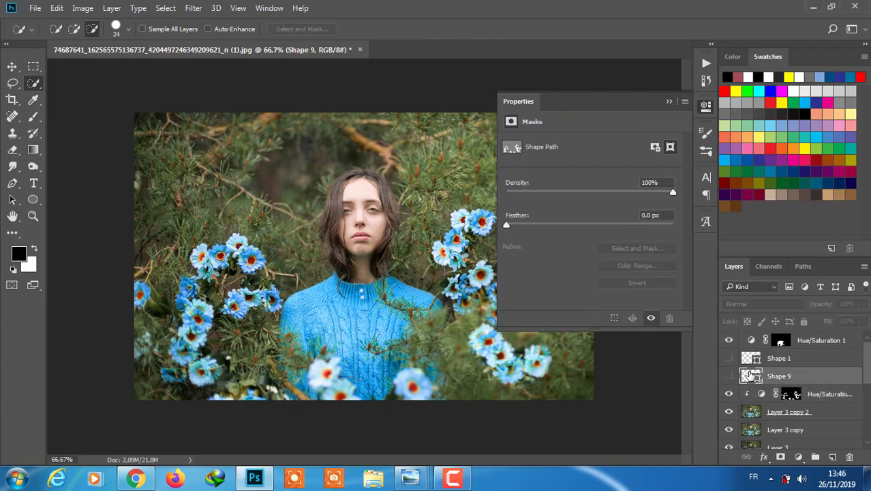
pyautogui.keyDown('shift'); pyautogui.click(750, 357); pyautogui.keyUp('shift')
pyautogui.press('Delete')
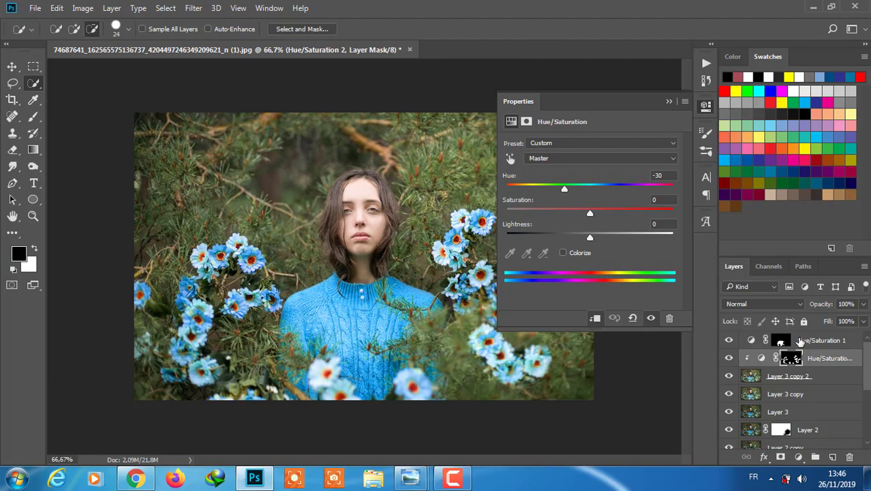
pyautogui.press('Tab')
pyautogui.press('Tab')
pyautogui.click(780, 343)
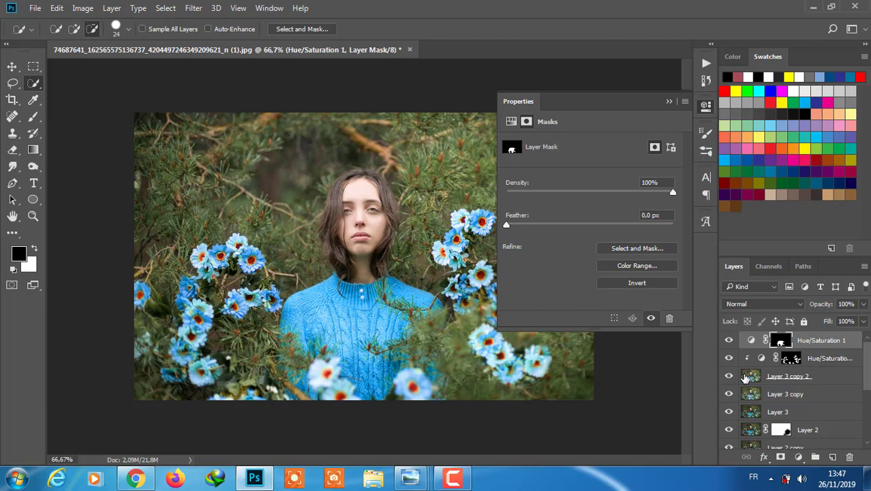
pyautogui.click(754, 379)
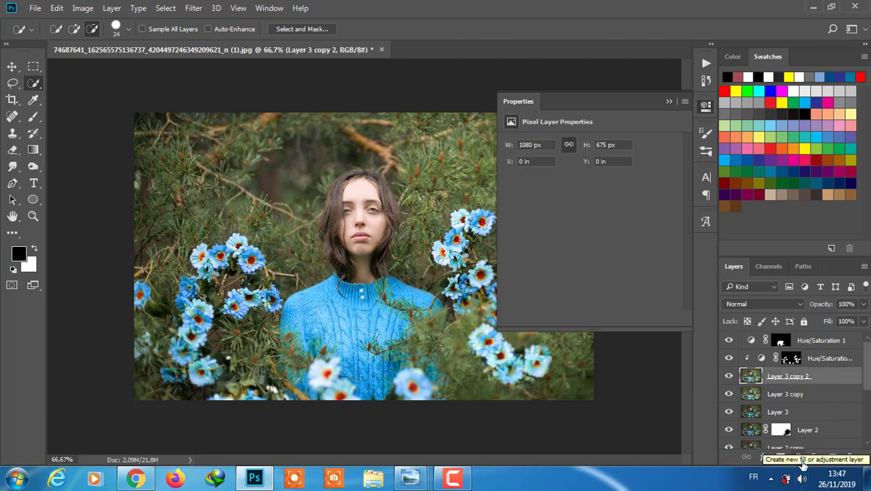
pyautogui.click(12, 166)
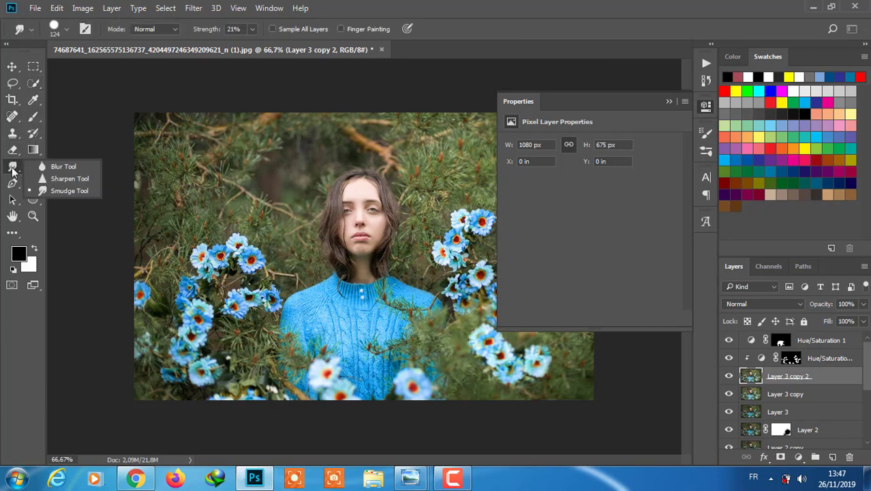
# Start a no-fill Pen shape at the woman's neckline at 100% zoom.
pyautogui.press('p')
pyautogui.hotkey('ctrl', '+')
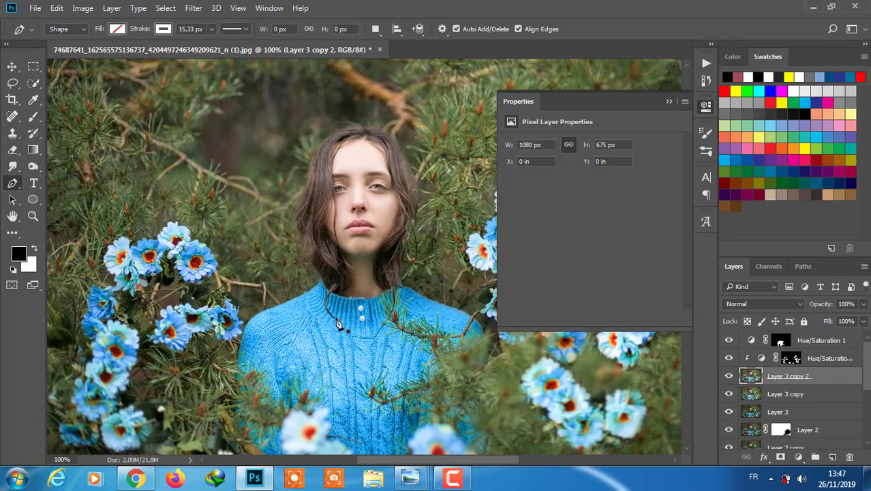
pyautogui.click(334, 295)
pyautogui.click(341, 284)
pyautogui.click(330, 287)
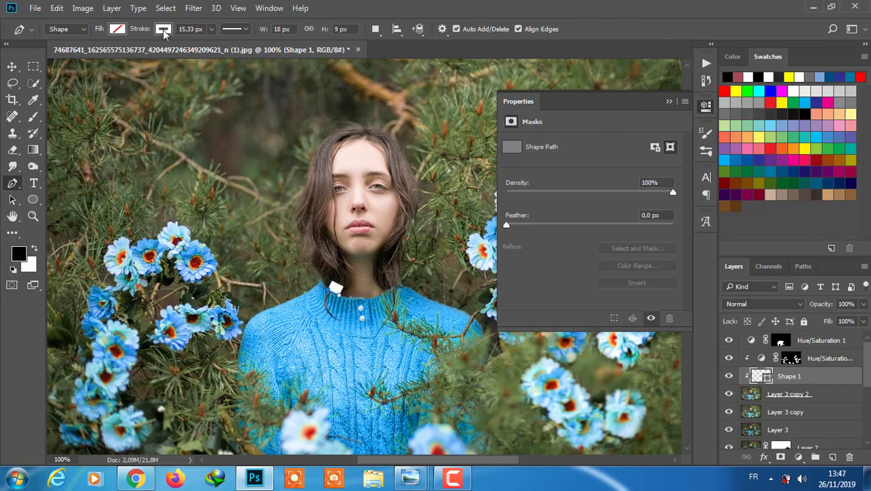
pyautogui.click(118, 28)
pyautogui.click(318, 279)
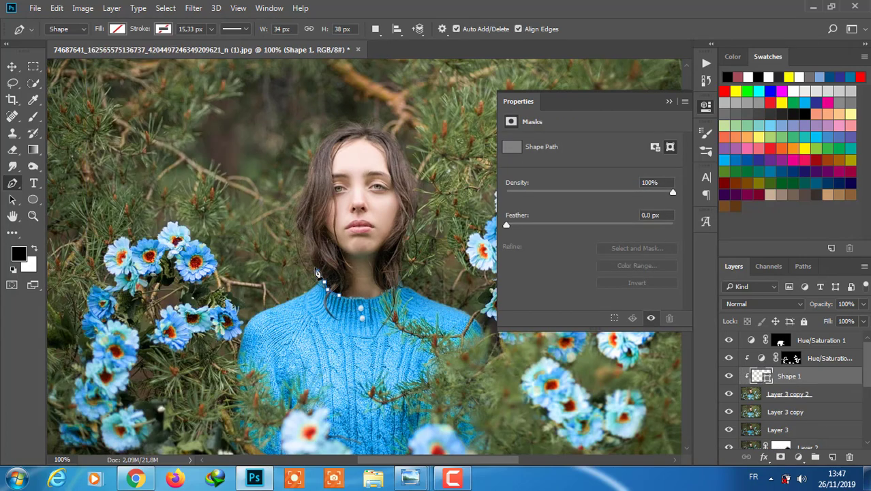
# Trace the outline over the hair and head, redoing misplaced anchors, and close it at the neck.
pyautogui.click(295, 223)
pyautogui.moveTo(358, 123); pyautogui.dragTo(388, 134)
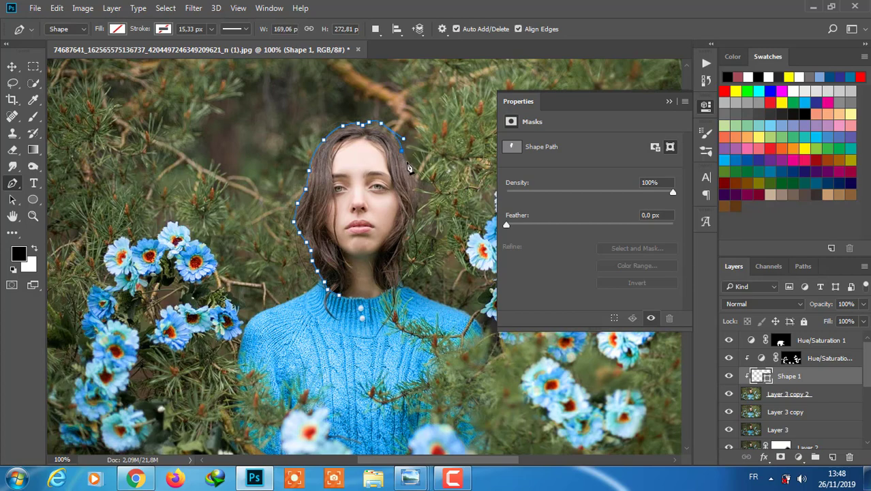
pyautogui.hotkey('ctrl', 'alt', 'z')
pyautogui.click(57, 8)
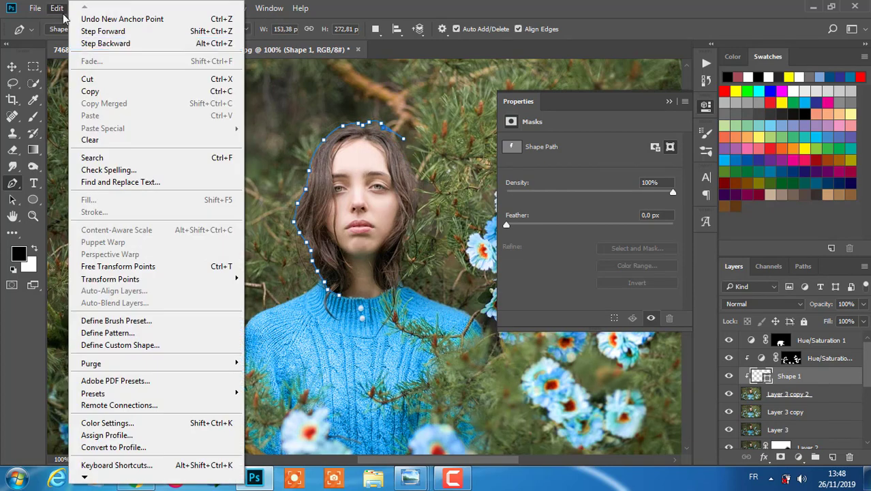
pyautogui.click(103, 44)
pyautogui.click(56, 7)
pyautogui.click(83, 43)
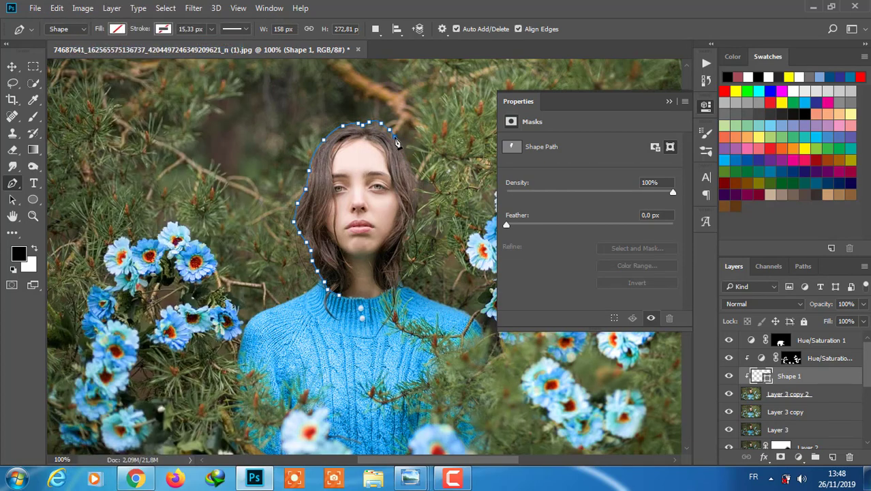
pyautogui.click(416, 187)
pyautogui.click(343, 302)
# Make a selection from the head path and move Shape 1 to the top of the stack.
pyautogui.rightClick(392, 204)
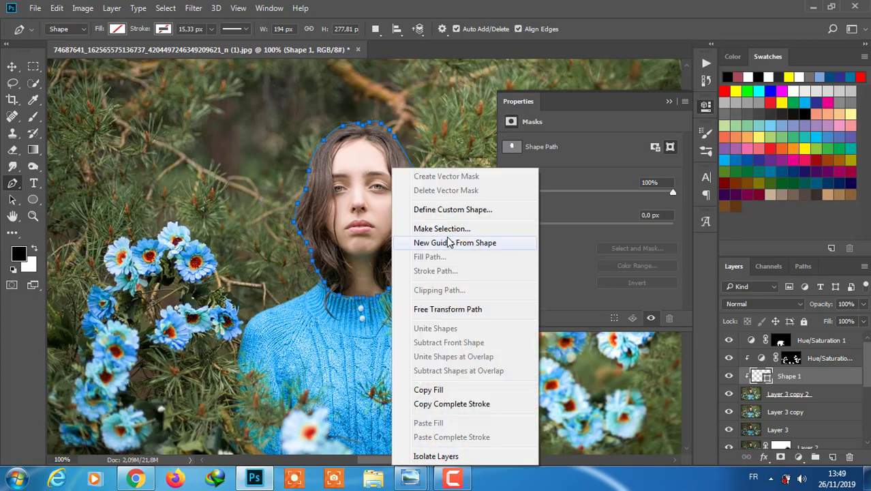
pyautogui.click(431, 225)
pyautogui.click(504, 136)
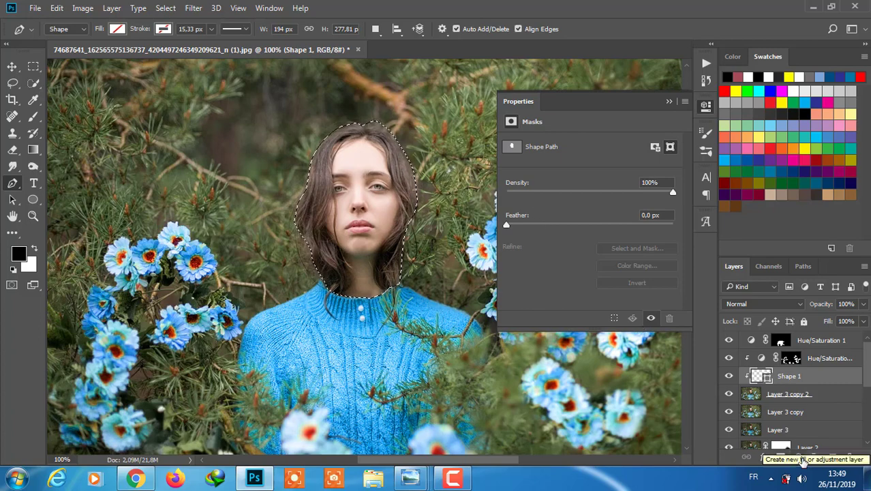
pyautogui.moveTo(781, 379); pyautogui.dragTo(784, 333)
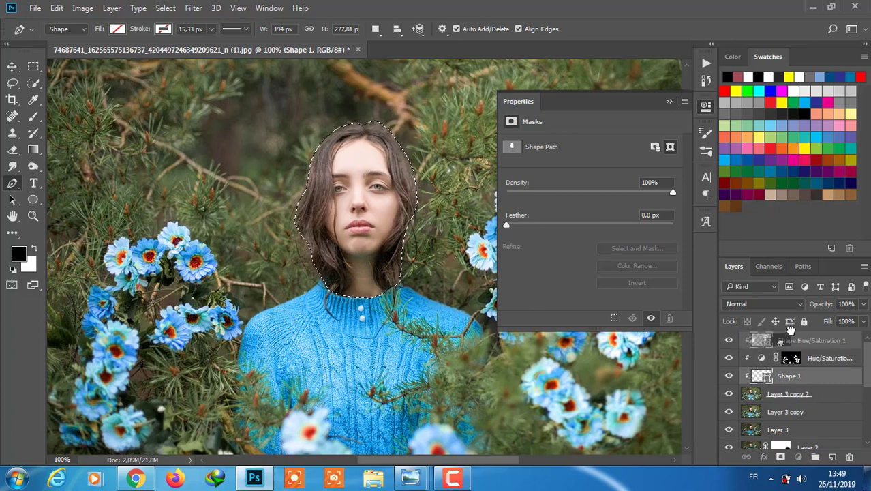
# Add a Brightness/Contrast adjustment for the head with brightness 6 and contrast 25.
pyautogui.click(798, 456)
pyautogui.click(791, 228)
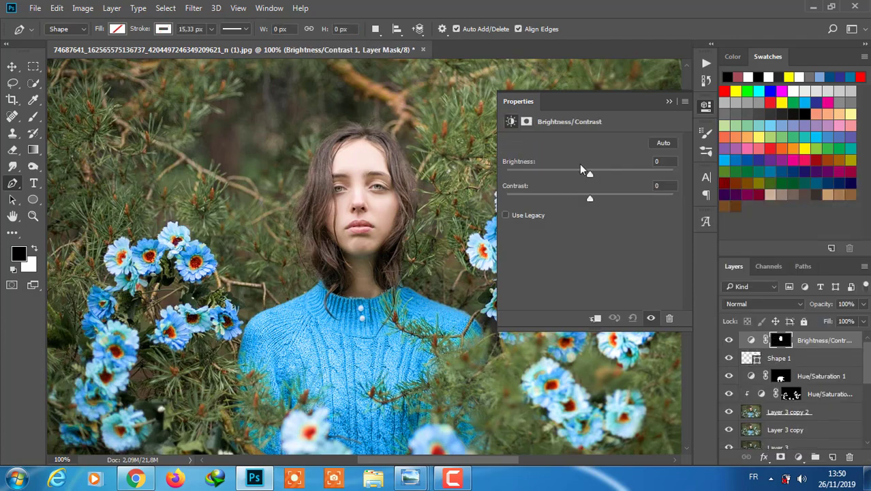
pyautogui.moveTo(587, 172); pyautogui.dragTo(610, 200)
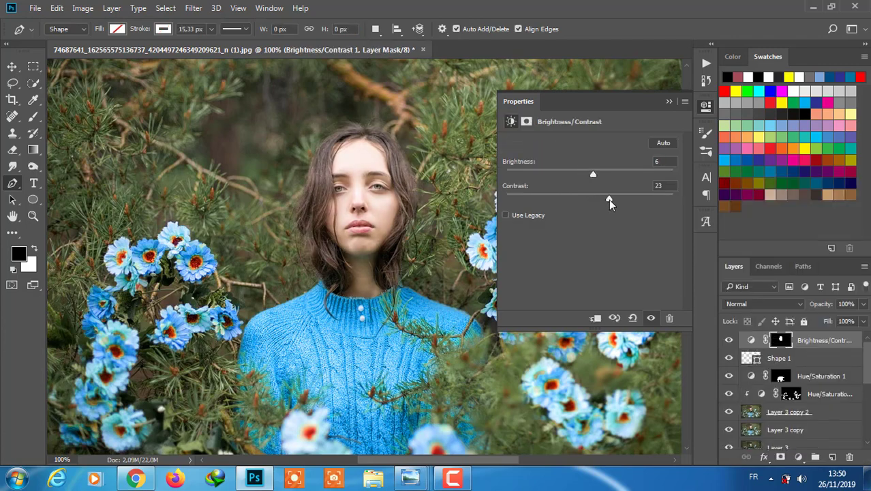
pyautogui.click(798, 456)
pyautogui.click(673, 284)
# Remove an accidentally added Hue/Saturation layer and zoom in on the face.
pyautogui.click(755, 416)
pyautogui.click(782, 340)
pyautogui.click(797, 457)
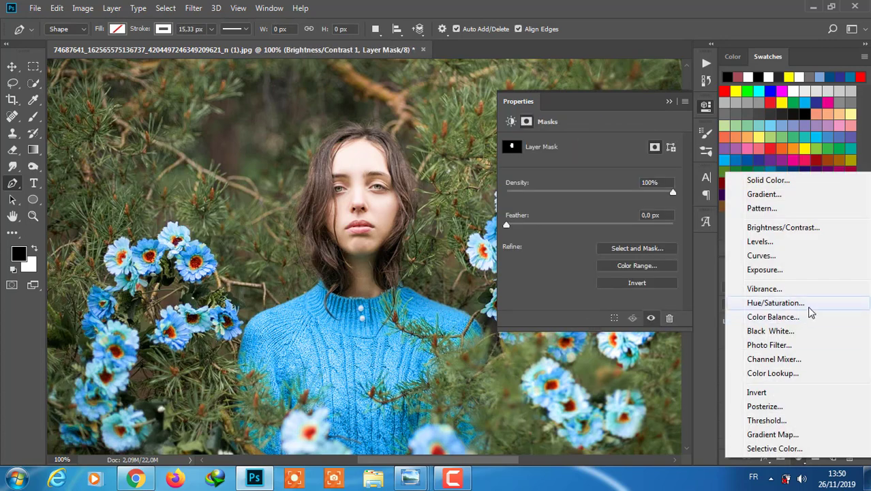
pyautogui.click(809, 308)
pyautogui.click(57, 9)
pyautogui.click(78, 47)
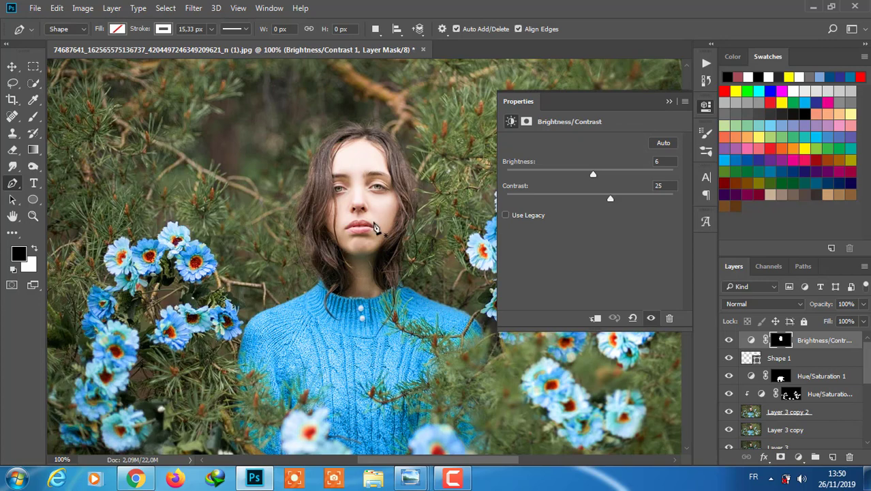
pyautogui.hotkey('ctrl', '+')
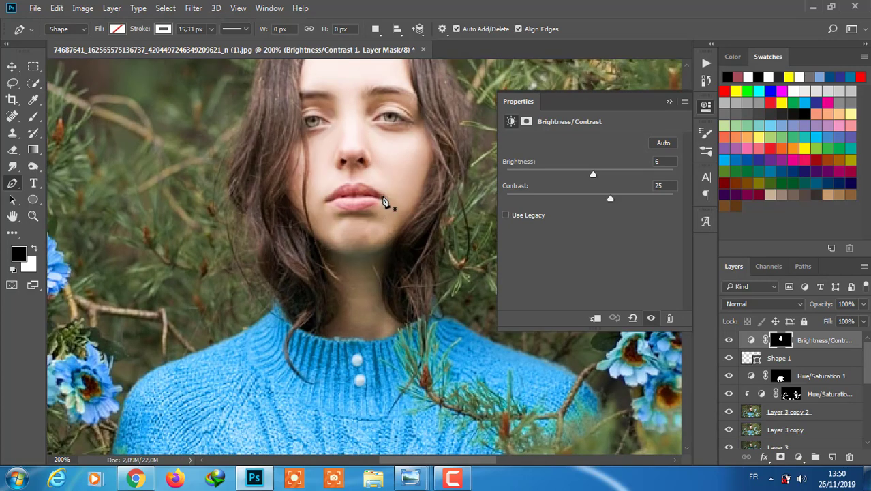
# Start a Pen outline of the lips above Layer 3 copy 2 with no stroke.
pyautogui.click(378, 197)
pyautogui.hotkey('ctrl', 'z')
pyautogui.hotkey('ctrl', 'z')
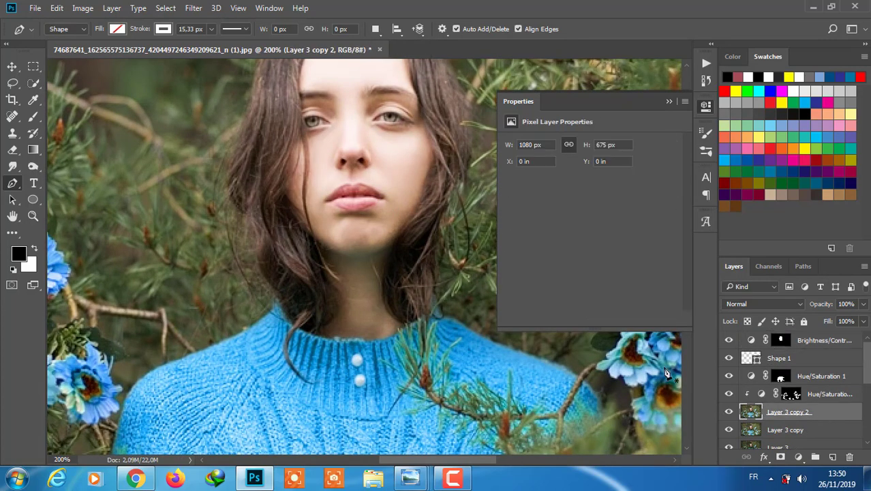
pyautogui.click(379, 197)
pyautogui.click(372, 194)
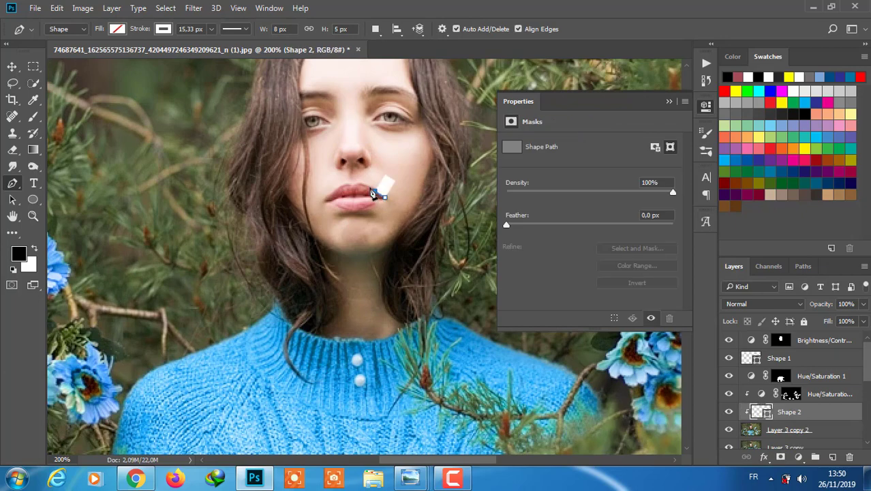
pyautogui.click(173, 31)
pyautogui.click(136, 63)
pyautogui.click(371, 192)
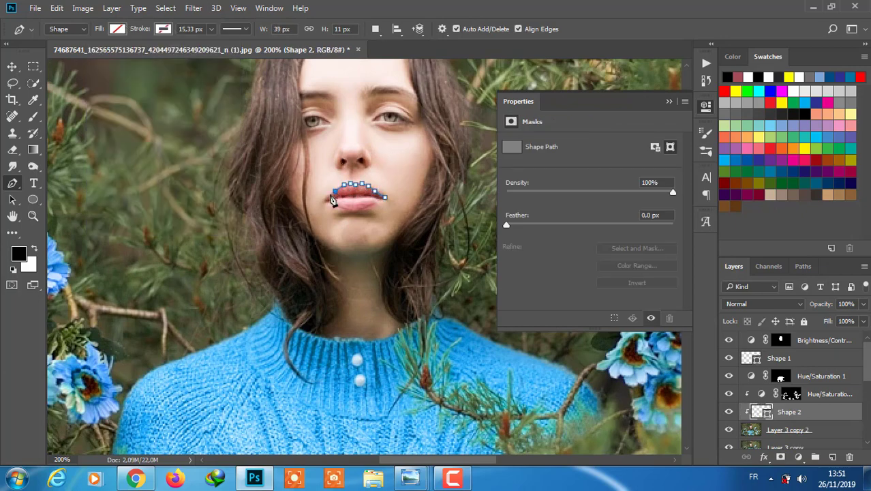
# Finish the lip path and convert it into a selection.
pyautogui.click(327, 200)
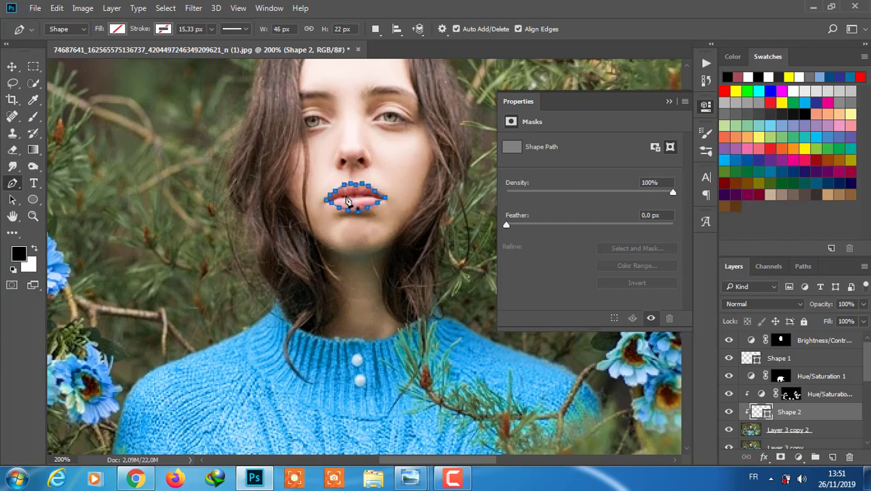
pyautogui.rightClick(345, 199)
pyautogui.click(390, 228)
pyautogui.click(507, 133)
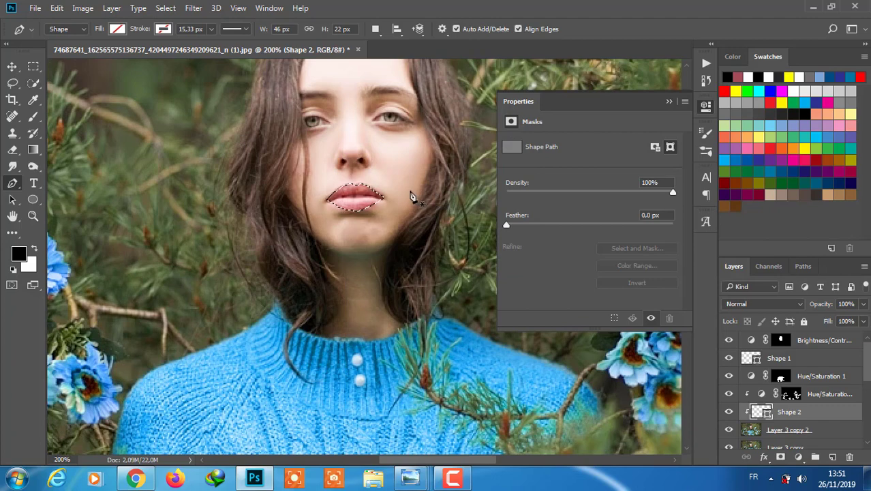
# Refine the lip selection in Quick Mask with a 7 px brush.
pyautogui.hotkey('ctrl', '+')
pyautogui.hotkey('ctrl', '+')
pyautogui.press('q')
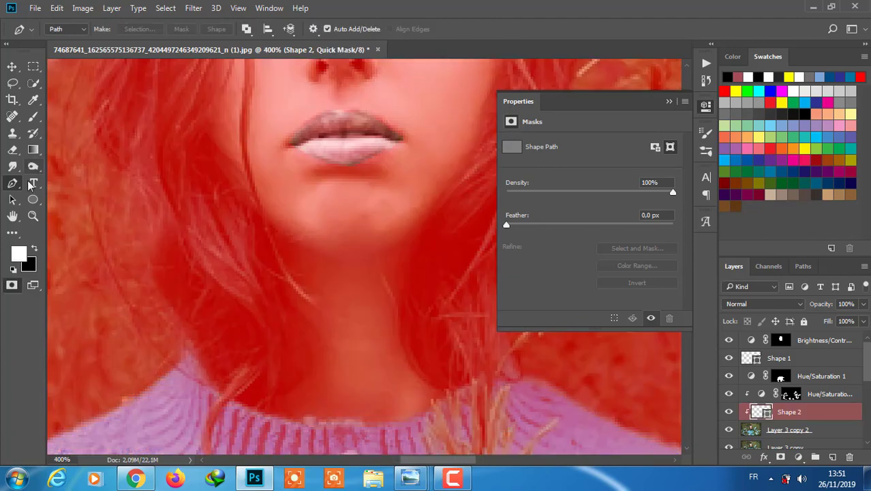
pyautogui.click(33, 133)
pyautogui.click(66, 29)
pyautogui.write('7')
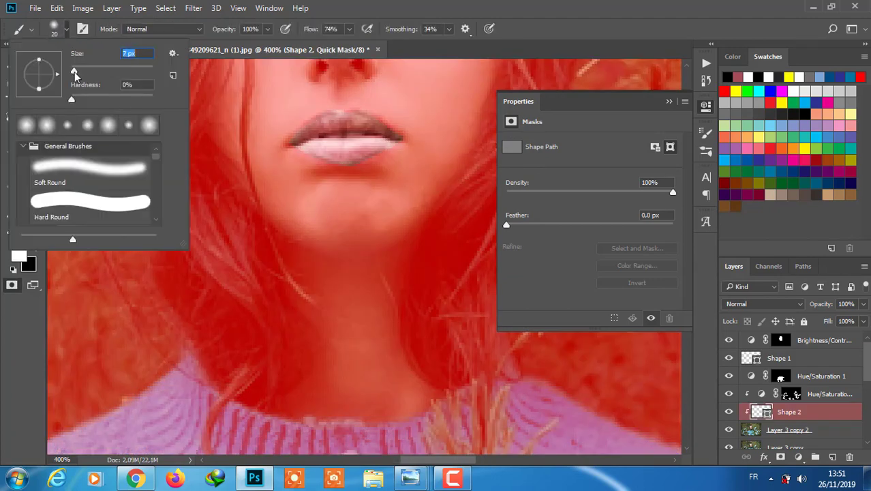
pyautogui.press('Return')
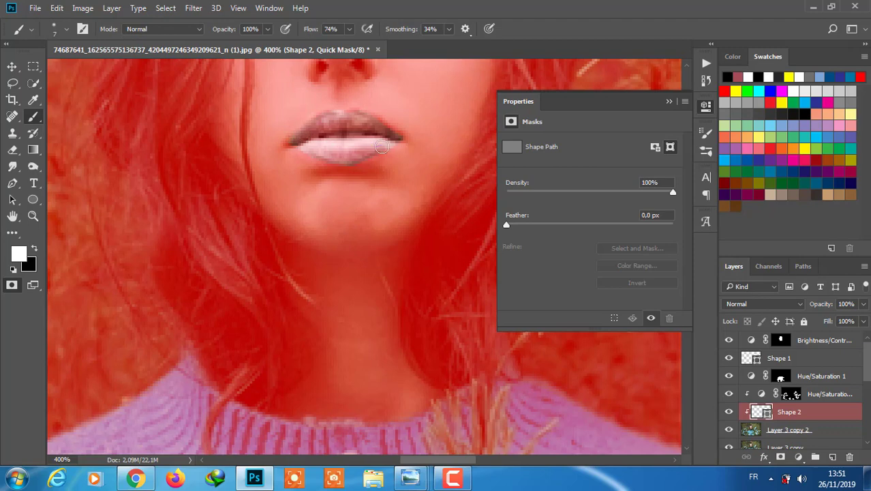
pyautogui.press('q')
pyautogui.press('x')
pyautogui.press('q')
pyautogui.press('q')
pyautogui.press('x')
pyautogui.press('q')
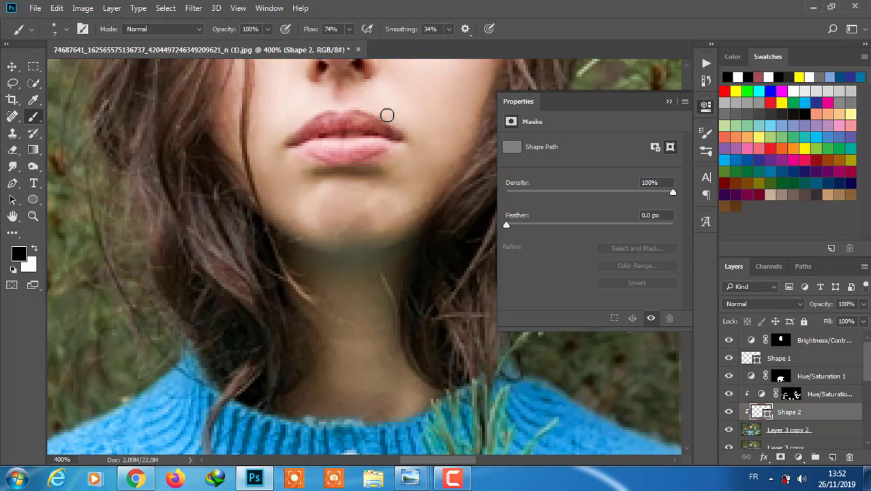
pyautogui.press('q')
pyautogui.press('x')
pyautogui.press('q')
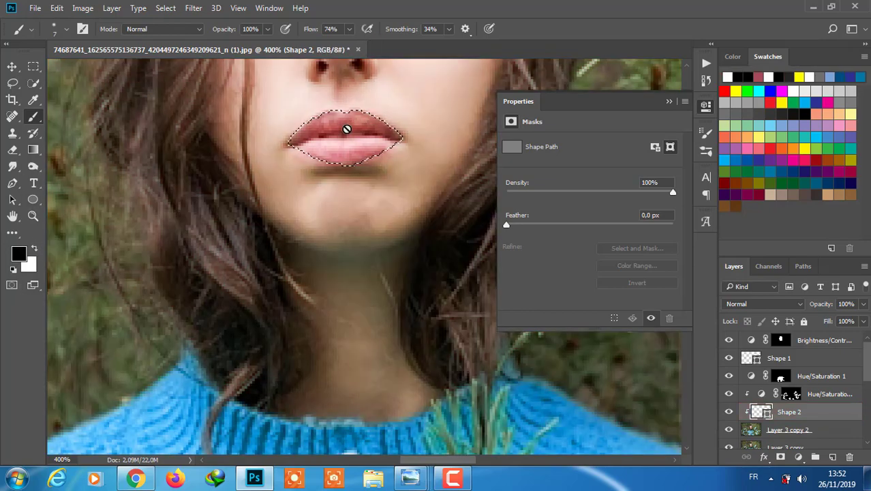
pyautogui.press('q')
pyautogui.press('q')
pyautogui.press('x')
# Move Shape 2 to the top and add a lip Hue/Saturation adjustment with hue +26.
pyautogui.hotkey('ctrl', '1')
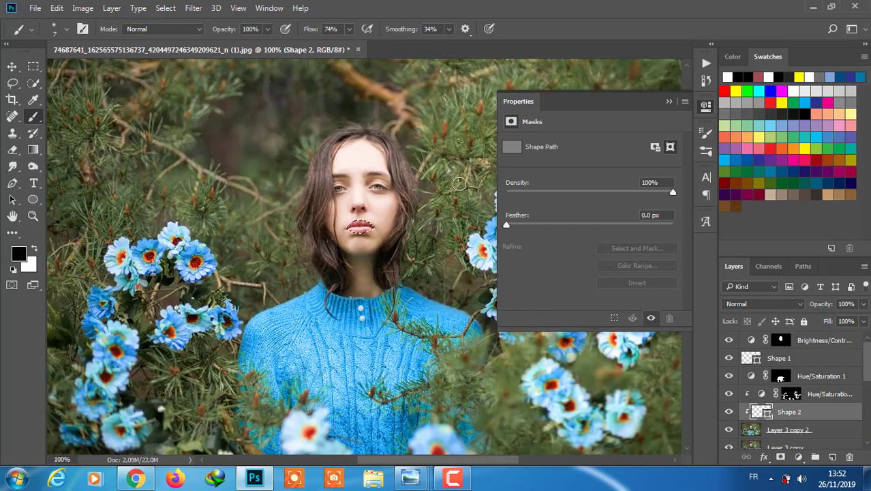
pyautogui.press('v')
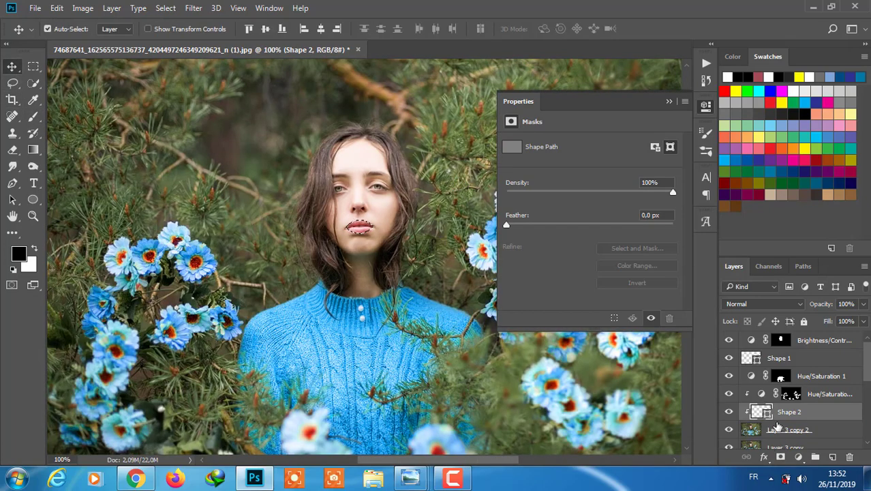
pyautogui.hotkey('ctrl', 'shift', ']')
pyautogui.click(797, 456)
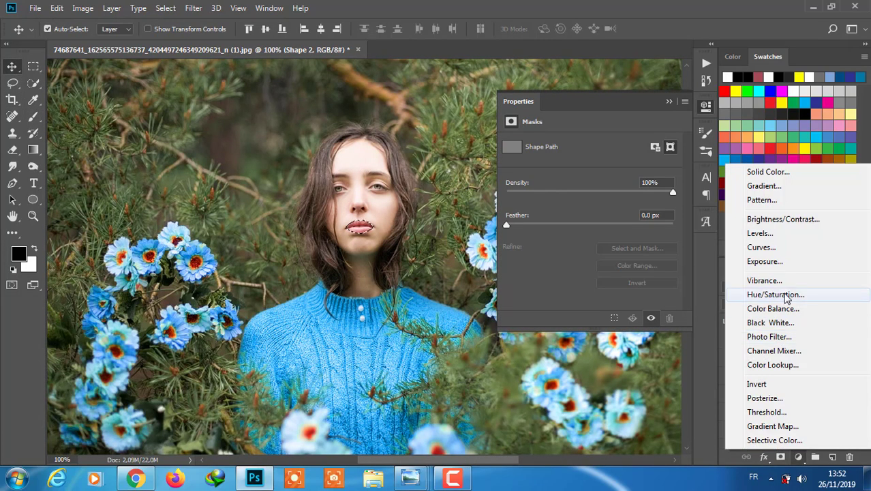
pyautogui.click(773, 292)
pyautogui.moveTo(589, 189)
pyautogui.mouseDown()
pyautogui.moveTo(564, 191)
pyautogui.moveTo(634, 188)
pyautogui.moveTo(531, 189)
pyautogui.moveTo(606, 188)
pyautogui.moveTo(579, 189)
pyautogui.moveTo(588, 189)
pyautogui.mouseUp()
# Set Hue/Saturation 3 to hue +14, saturation +40, lightness -1, then view the whole photo.
pyautogui.moveTo(590, 213); pyautogui.dragTo(610, 214)
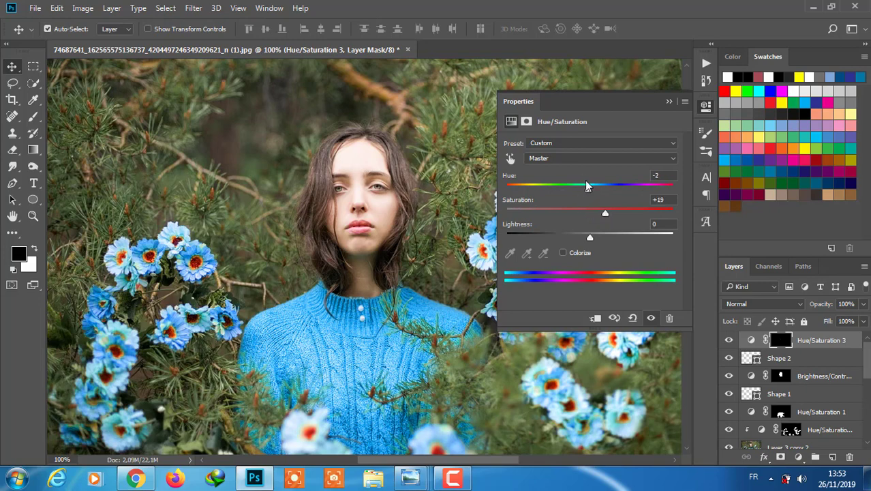
pyautogui.moveTo(587, 186); pyautogui.dragTo(603, 191)
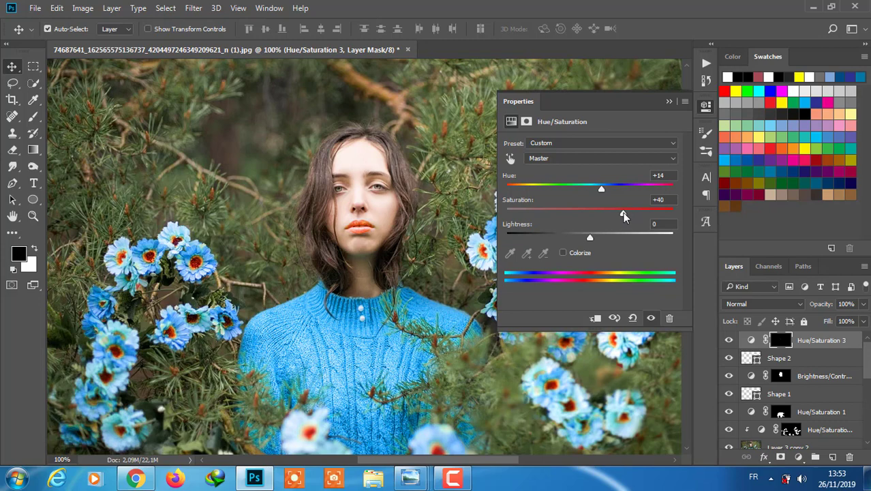
pyautogui.moveTo(593, 242); pyautogui.dragTo(587, 242)
pyautogui.click(668, 101)
pyautogui.hotkey('ctrl', '-')
pyautogui.hotkey('ctrl', '-')
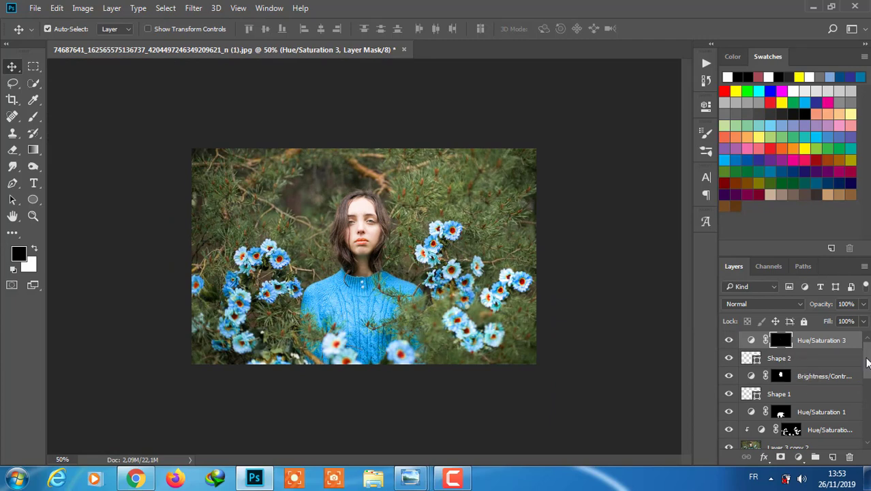
pyautogui.scroll(-2, 791, 381)
# On Layer 3 copy 2, quick-select the face, hair, sweater and both flower clusters.
pyautogui.keyDown('shift'); pyautogui.click(789, 386); pyautogui.keyUp('shift')
pyautogui.keyDown('shift'); pyautogui.click(788, 385); pyautogui.keyUp('shift')
pyautogui.scroll(1, 790, 388)
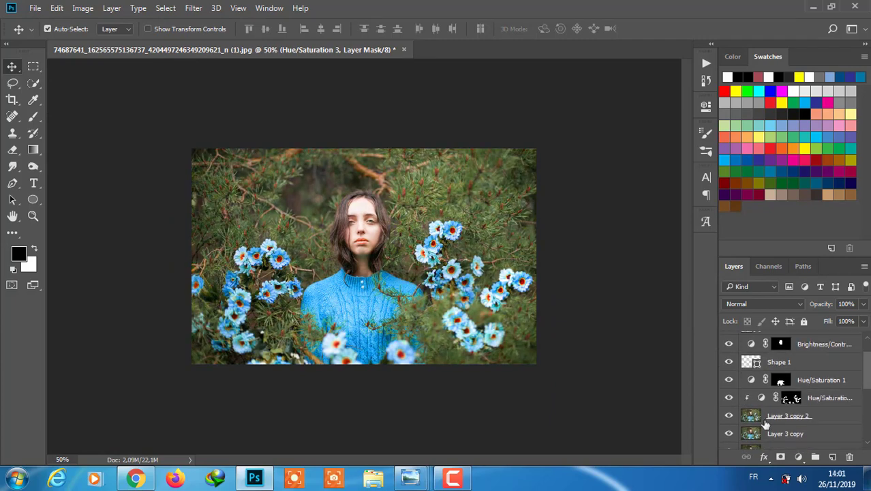
pyautogui.click(784, 415)
pyautogui.click(33, 82)
pyautogui.click(74, 29)
pyautogui.moveTo(364, 204)
pyautogui.mouseDown()
pyautogui.moveTo(340, 299)
pyautogui.moveTo(399, 351)
pyautogui.mouseUp()
pyautogui.moveTo(470, 327); pyautogui.dragTo(464, 301)
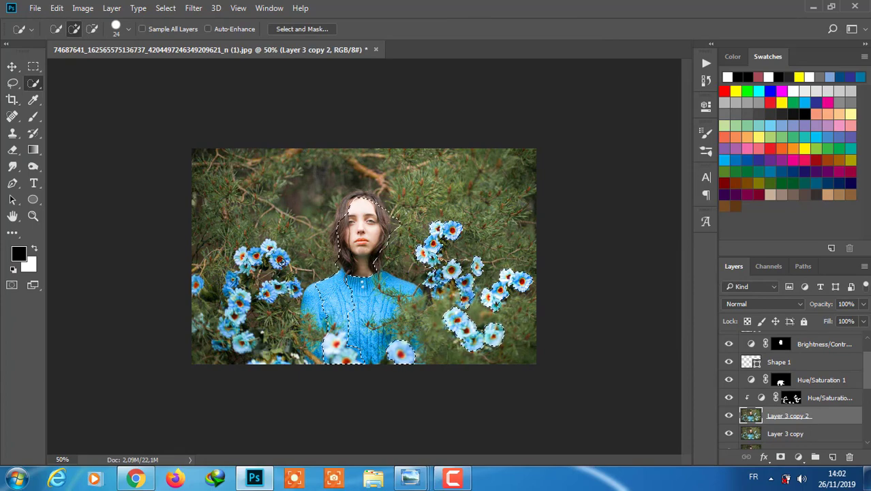
pyautogui.moveTo(266, 256)
pyautogui.mouseDown()
pyautogui.moveTo(235, 293)
pyautogui.moveTo(223, 345)
pyautogui.moveTo(264, 270)
pyautogui.moveTo(324, 301)
pyautogui.mouseUp()
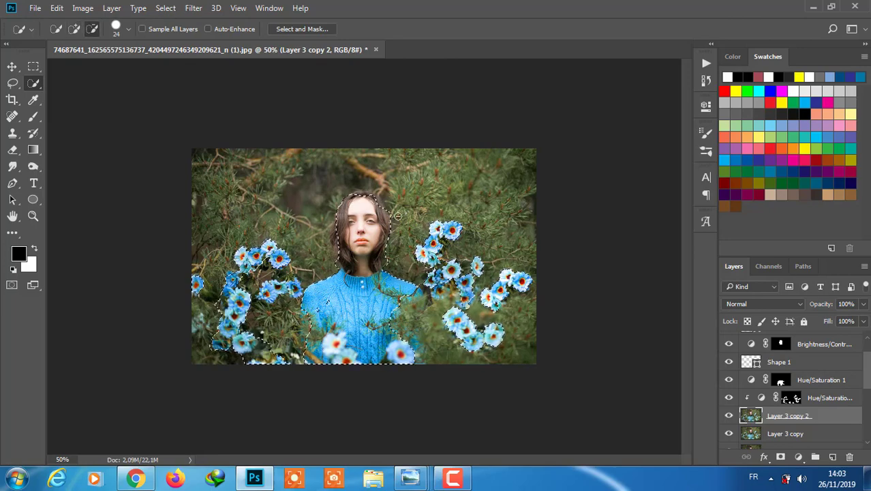
# In Quick Mask, paint out the bottom-left foliage with a 21 px brush.
pyautogui.press('q')
pyautogui.press('b')
pyautogui.click(66, 29)
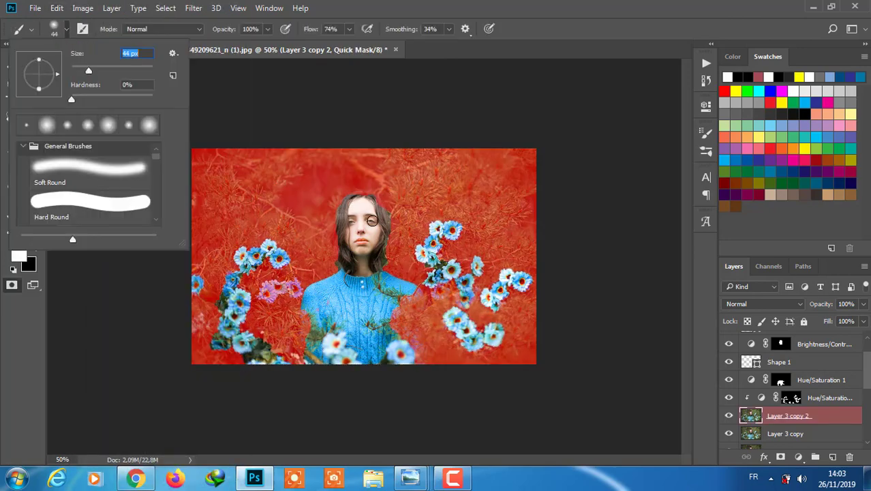
pyautogui.click(66, 28)
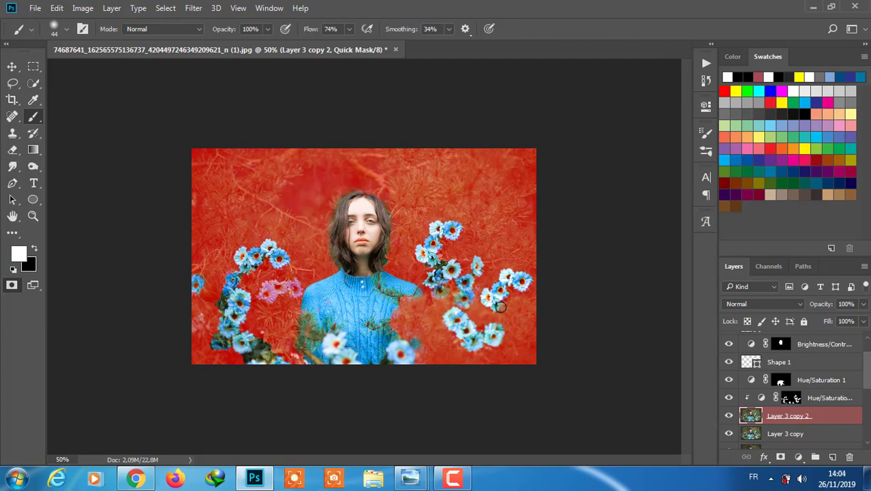
pyautogui.press('x')
pyautogui.click(66, 29)
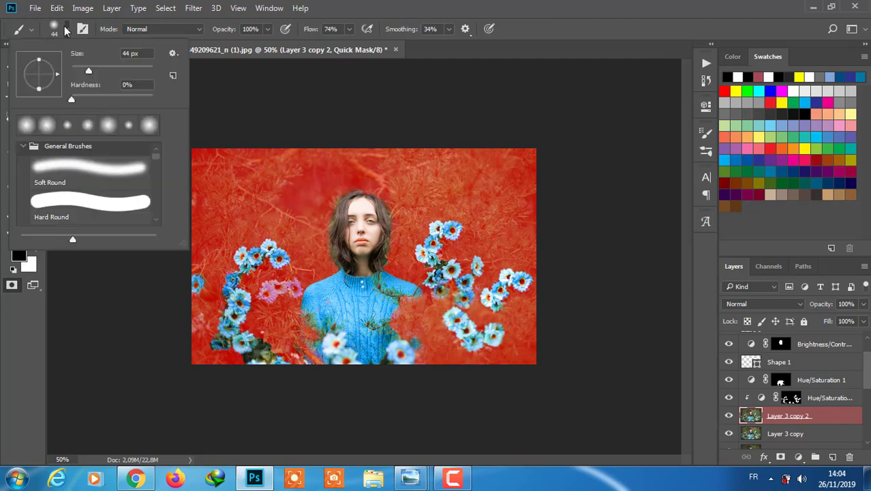
pyautogui.moveTo(82, 71); pyautogui.dragTo(72, 71)
pyautogui.click(391, 294)
pyautogui.moveTo(262, 339); pyautogui.dragTo(259, 349)
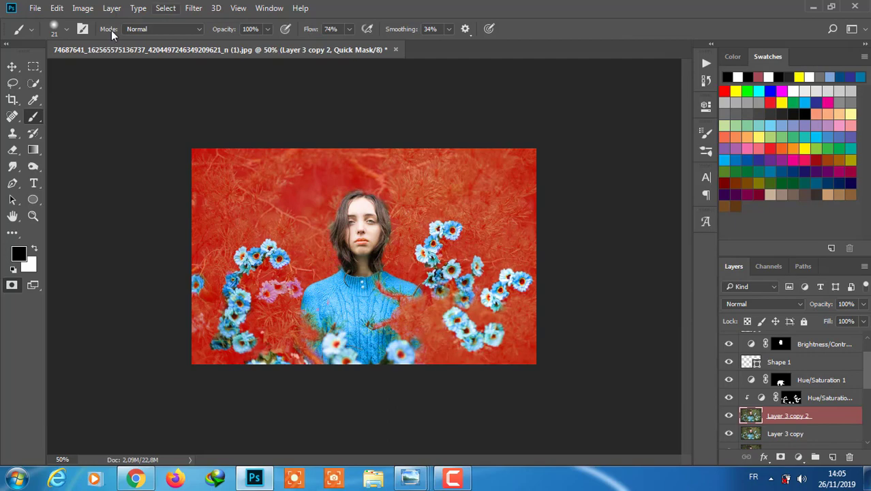
pyautogui.press('q')
# Select Hue/Saturation 3 and exit Quick Mask to get the woman-and-flowers selection.
pyautogui.press('q')
pyautogui.scroll(2, 828, 330)
pyautogui.click(821, 339)
pyautogui.press('q')
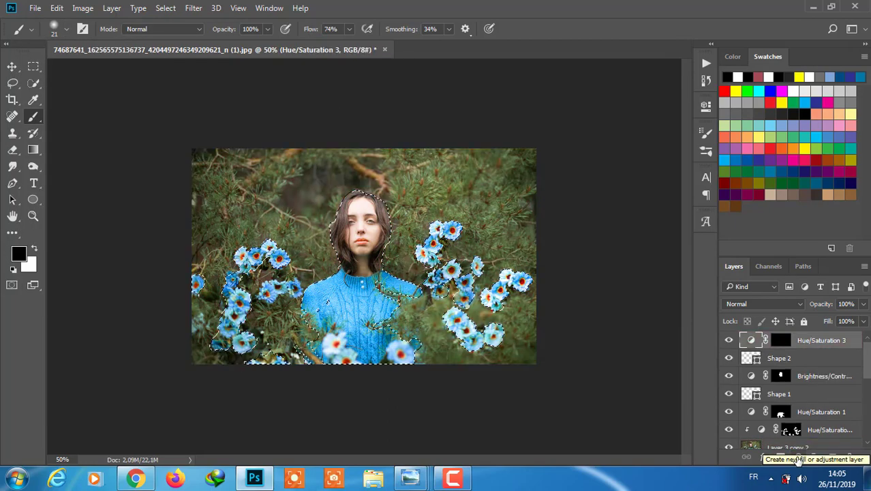
pyautogui.press('q')
pyautogui.press('x')
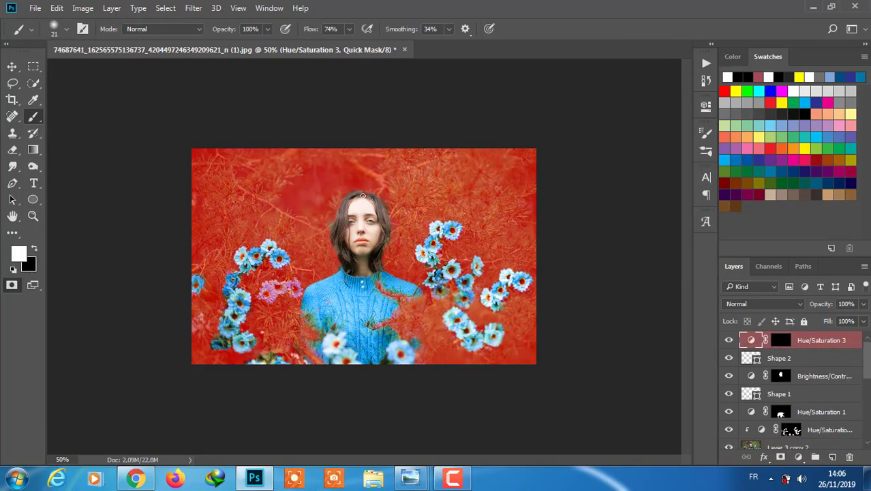
pyautogui.press('q')
pyautogui.press('q')
pyautogui.press('q')
pyautogui.press('q')
pyautogui.press('q')
pyautogui.press('q')
pyautogui.press('q')
# Add Hue/Saturation 4 masked to the selection with a slight hue shift.
pyautogui.click(797, 456)
pyautogui.click(797, 300)
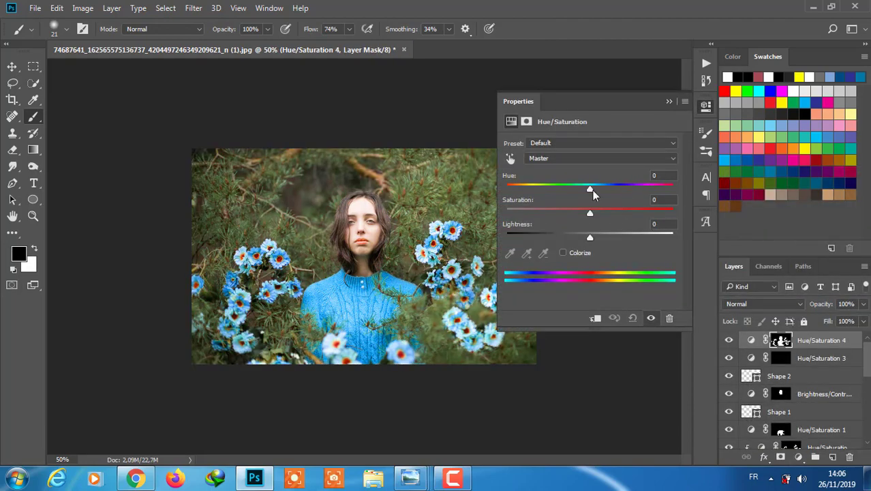
pyautogui.moveTo(592, 190)
pyautogui.mouseDown()
pyautogui.moveTo(599, 190)
pyautogui.moveTo(589, 192)
pyautogui.mouseUp()
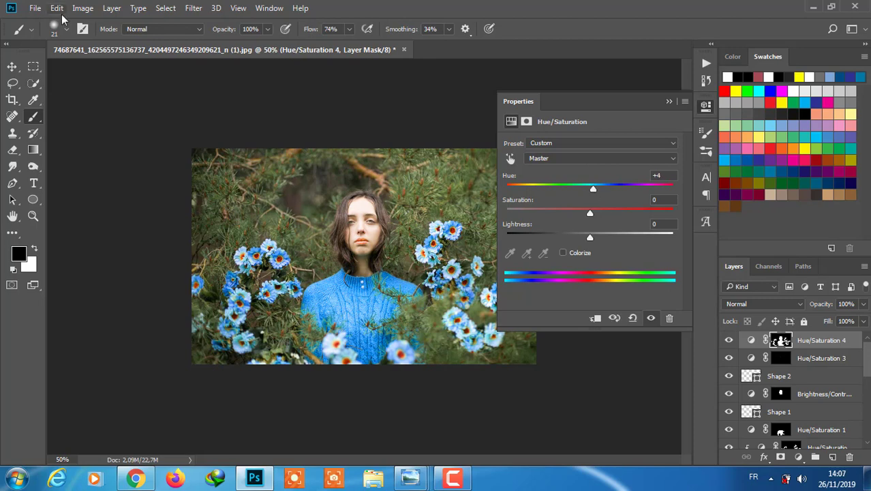
# Duplicate Hue/Saturation 4 and shift the copy's hue strongly.
pyautogui.hotkey('ctrl', 'j')
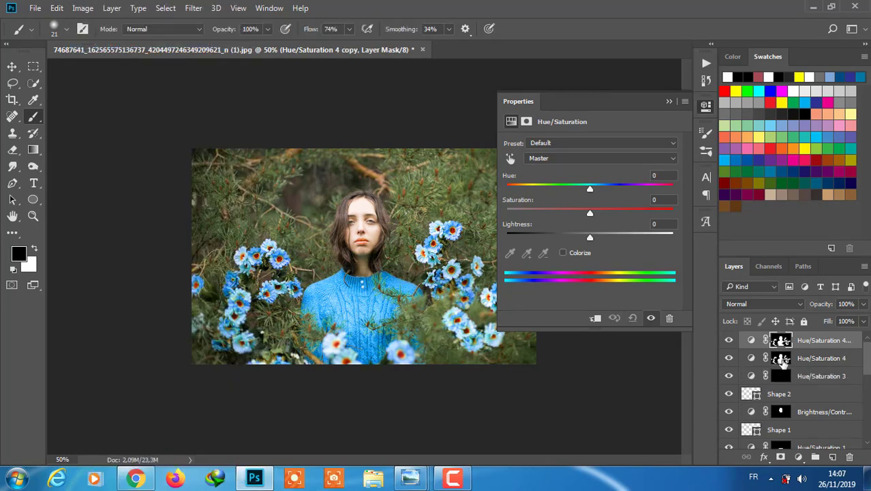
pyautogui.click(750, 359)
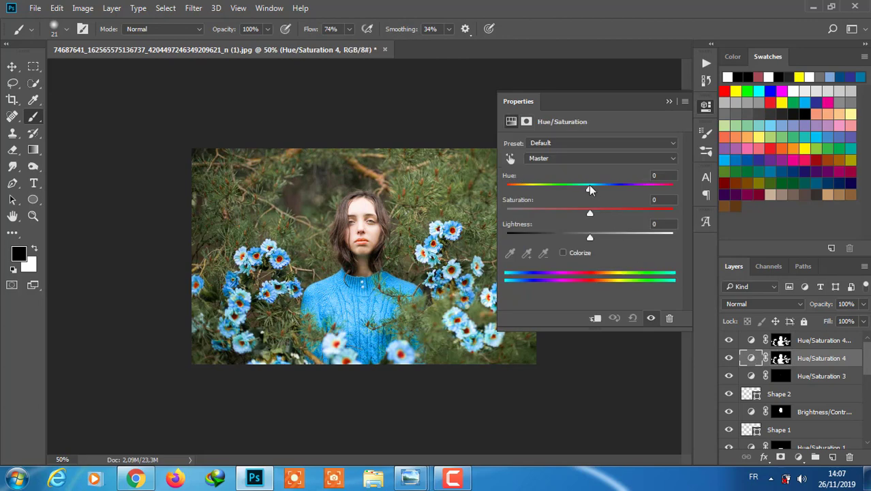
pyautogui.moveTo(589, 185); pyautogui.dragTo(592, 186)
pyautogui.click(755, 340)
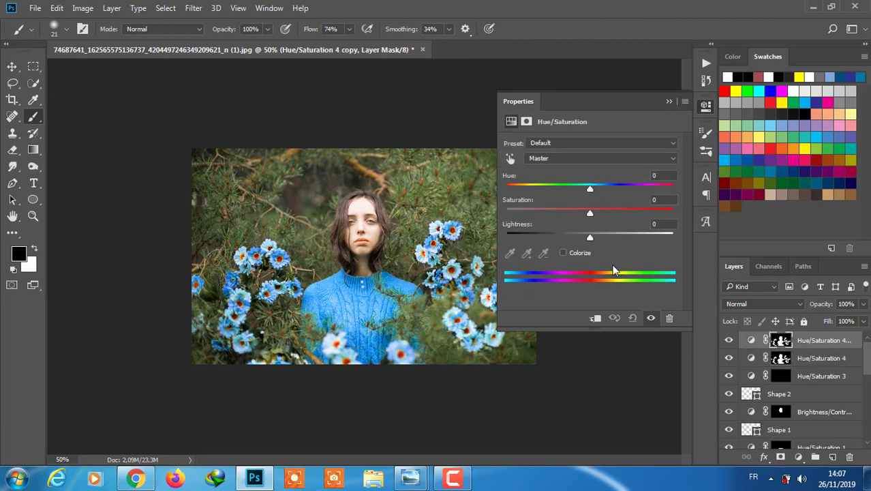
pyautogui.click(526, 121)
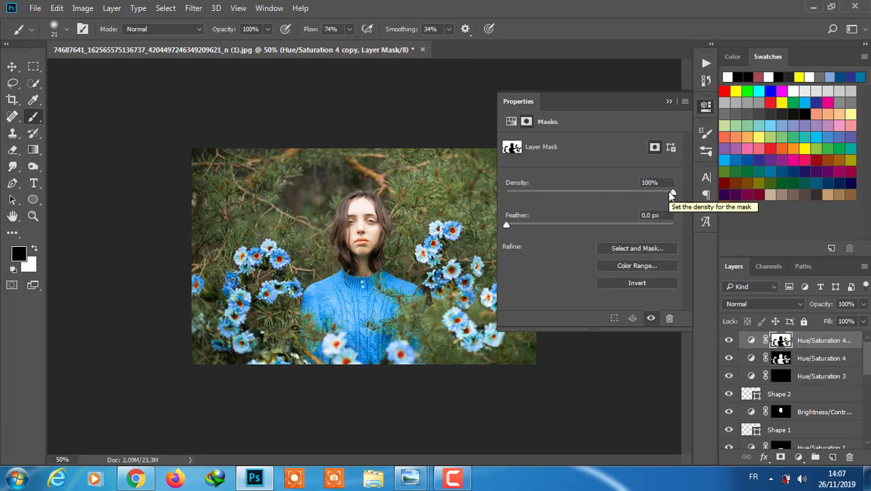
pyautogui.click(511, 122)
pyautogui.moveTo(592, 188)
pyautogui.mouseDown()
pyautogui.moveTo(606, 190)
pyautogui.moveTo(562, 197)
pyautogui.moveTo(599, 194)
pyautogui.mouseUp()
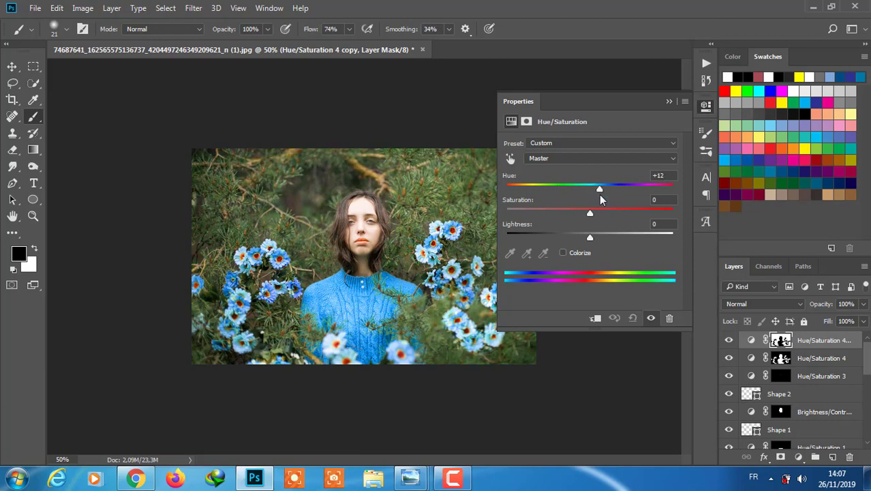
# Try clipping the copy, then release the clipping and reset the copy to defaults.
pyautogui.click(595, 318)
pyautogui.moveTo(599, 190)
pyautogui.mouseDown()
pyautogui.moveTo(641, 191)
pyautogui.moveTo(550, 192)
pyautogui.moveTo(597, 189)
pyautogui.mouseUp()
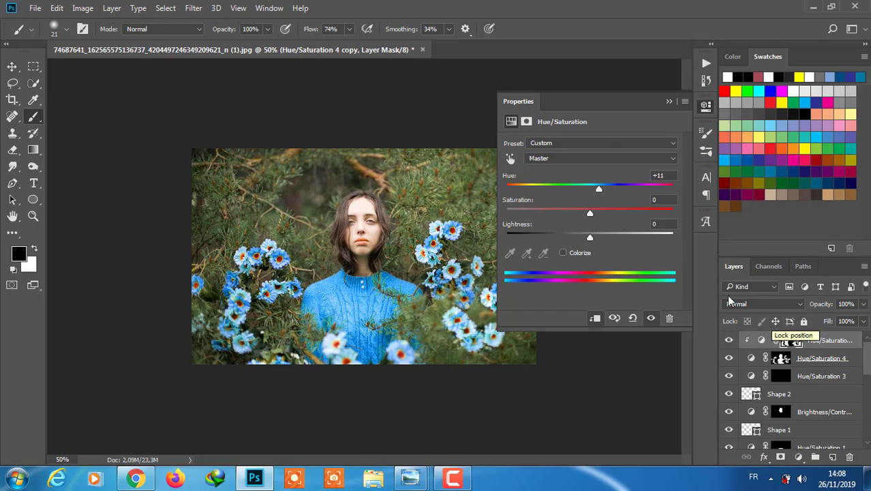
pyautogui.hotkey('ctrl', 'alt', 'g')
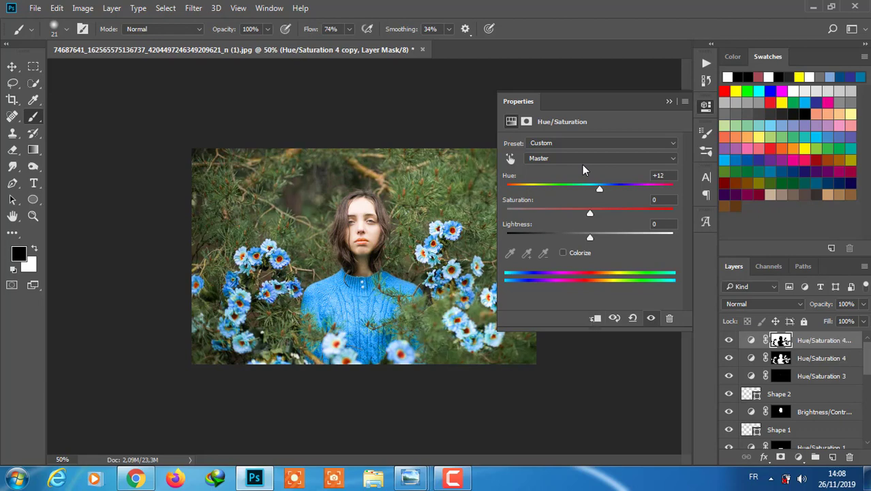
pyautogui.hotkey('ctrl', 'alt', 'z')
pyautogui.hotkey('ctrl', 'alt', 'z')
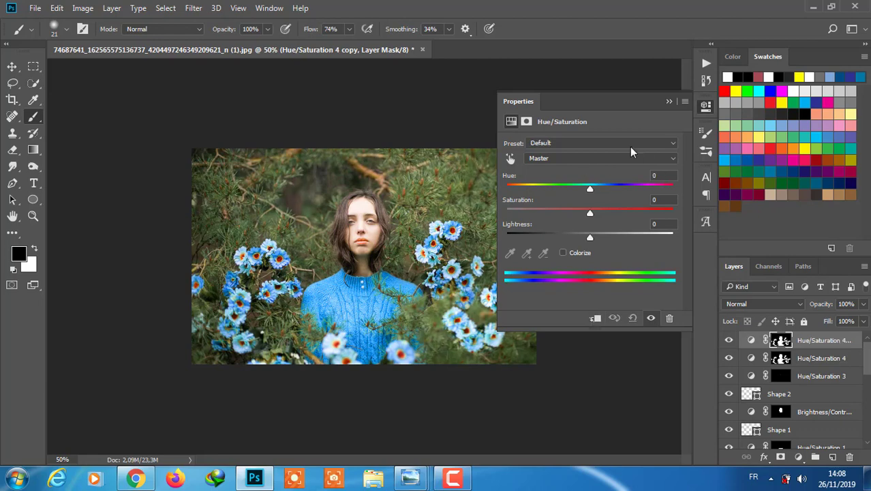
pyautogui.click(668, 103)
# Group the recent Hue/Saturation layers and Shape 2 into Group 1.
pyautogui.click(729, 340)
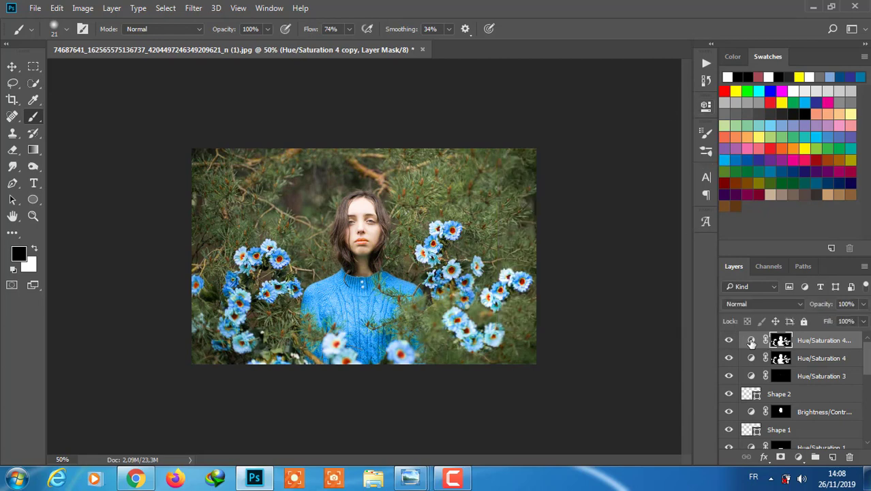
pyautogui.click(774, 358)
pyautogui.keyDown('shift'); pyautogui.click(772, 395); pyautogui.keyUp('shift')
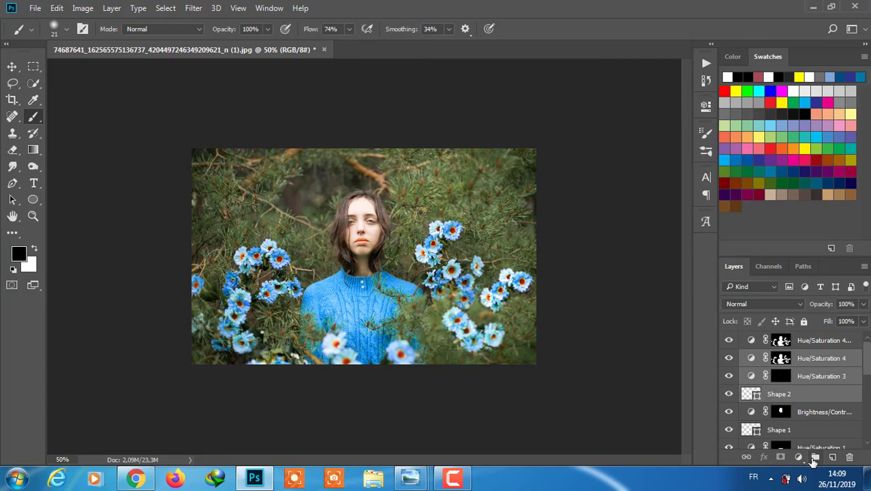
pyautogui.moveTo(772, 396); pyautogui.dragTo(815, 457)
# Stamp all visible layers into a new merged Layer 4.
pyautogui.click(797, 457)
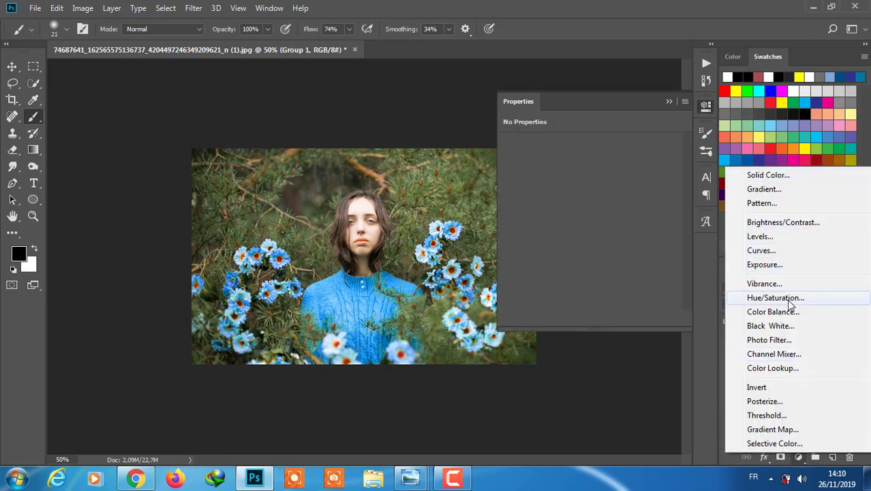
pyautogui.press('Escape')
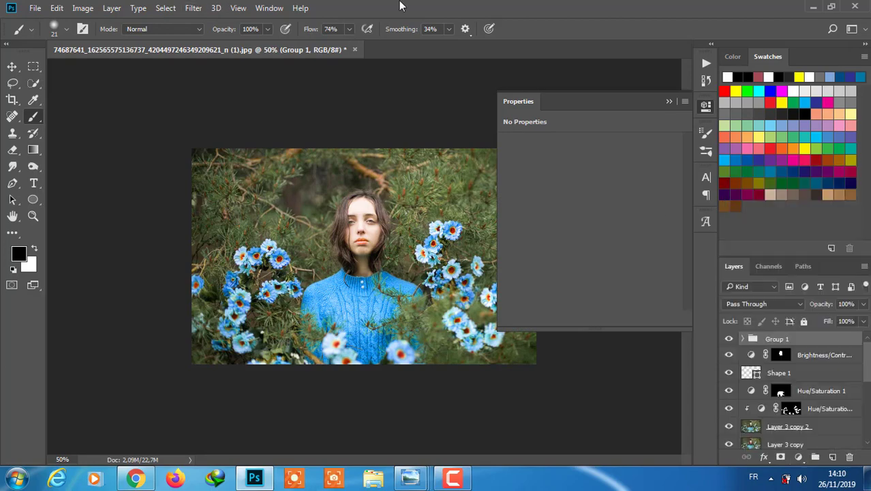
pyautogui.hotkey('ctrl', 'shift', 'alt', 'e')
pyautogui.click(196, 8)
# In Camera Raw HSL on Layer 4, shift the Greens hue to +100 and adjust Aquas and Blues hues.
pyautogui.click(222, 82)
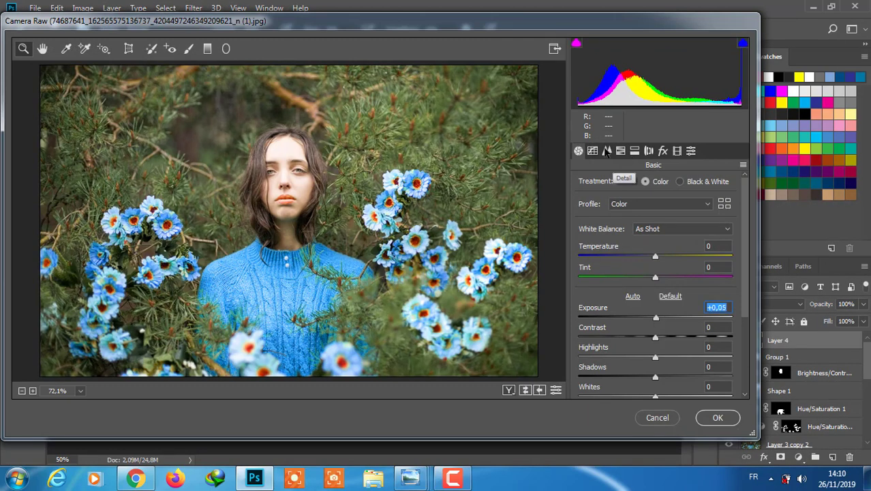
pyautogui.click(619, 152)
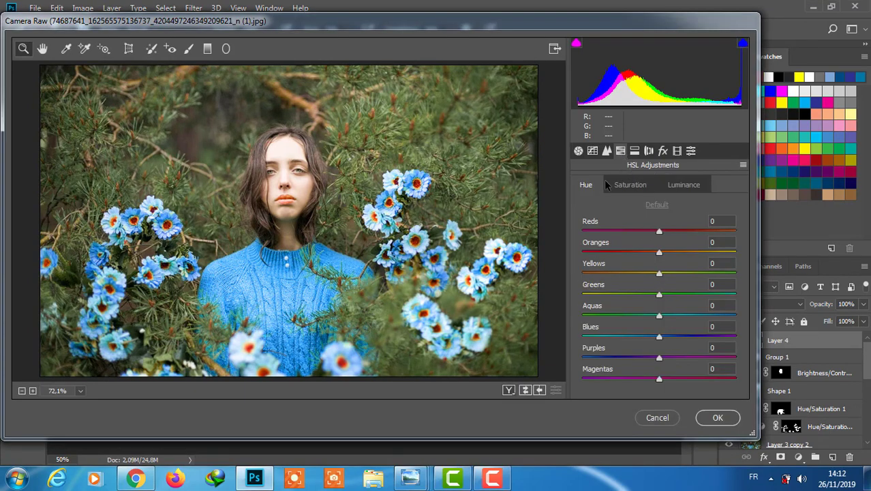
pyautogui.click(630, 185)
pyautogui.click(588, 184)
pyautogui.moveTo(659, 294); pyautogui.dragTo(768, 299)
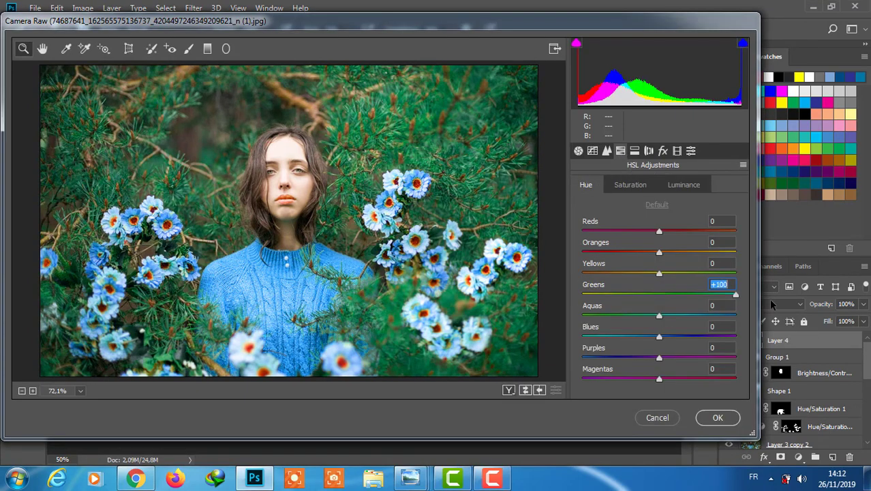
pyautogui.moveTo(671, 316); pyautogui.dragTo(736, 316)
pyautogui.moveTo(659, 336)
pyautogui.mouseDown()
pyautogui.moveTo(733, 336)
pyautogui.moveTo(661, 337)
pyautogui.mouseUp()
# Desaturate Greens to -100 and Yellows to -3, then apply the Camera Raw edit.
pyautogui.click(629, 183)
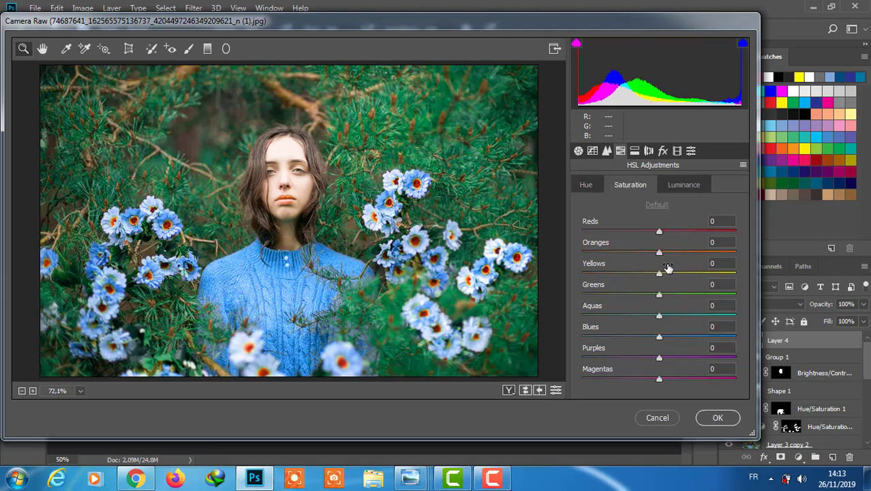
pyautogui.moveTo(658, 295); pyautogui.dragTo(580, 295)
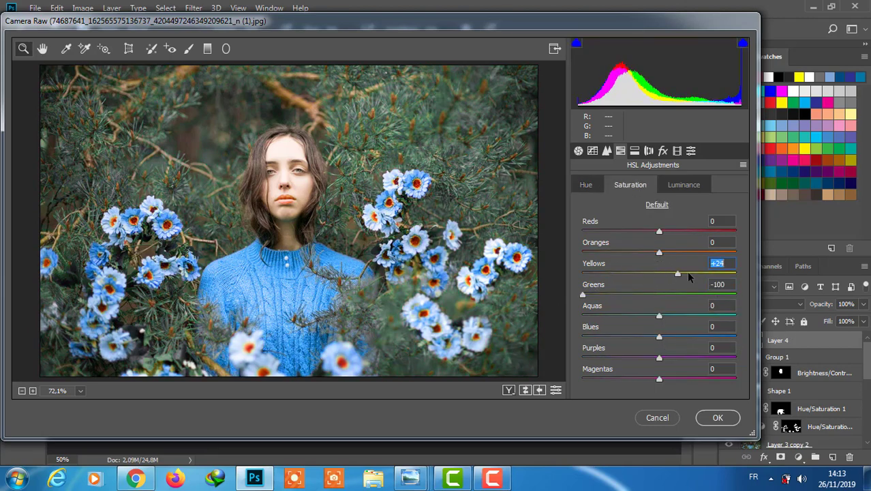
pyautogui.moveTo(659, 274); pyautogui.dragTo(657, 273)
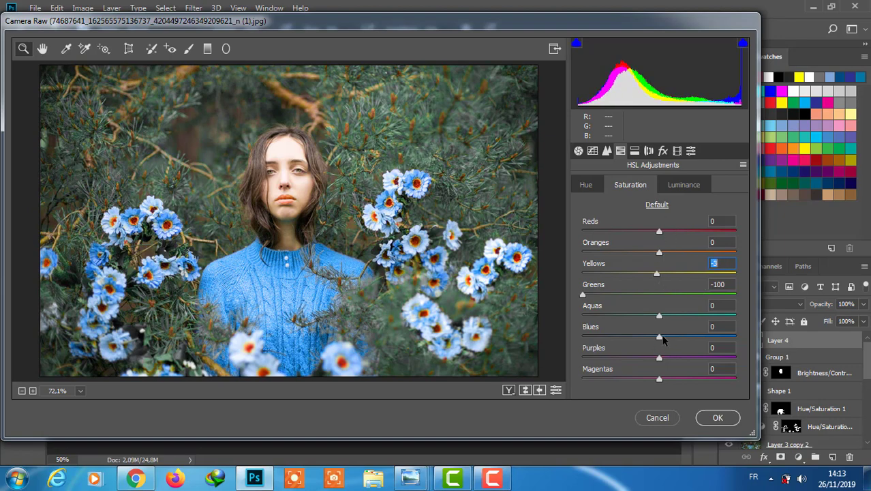
pyautogui.click(682, 183)
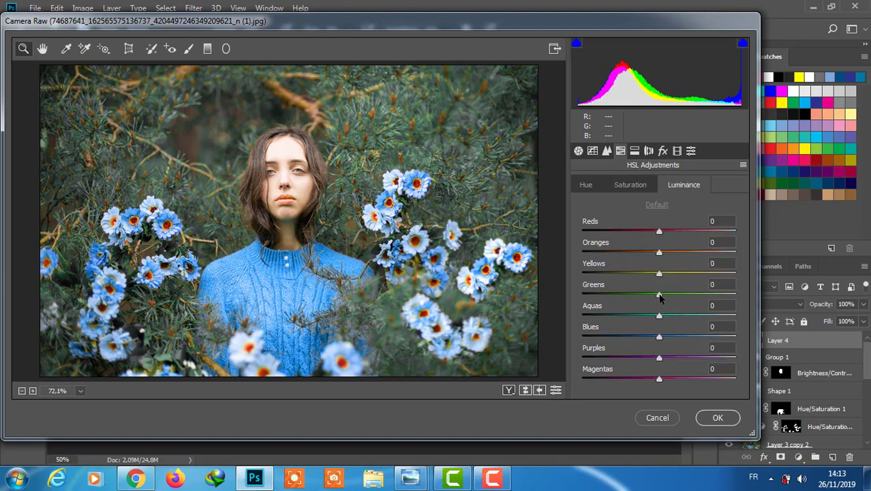
pyautogui.click(702, 415)
pyautogui.click(798, 457)
# Add Hue/Saturation 5 setting Greens to hue +90, saturation +38, lightness -39.
pyautogui.click(784, 301)
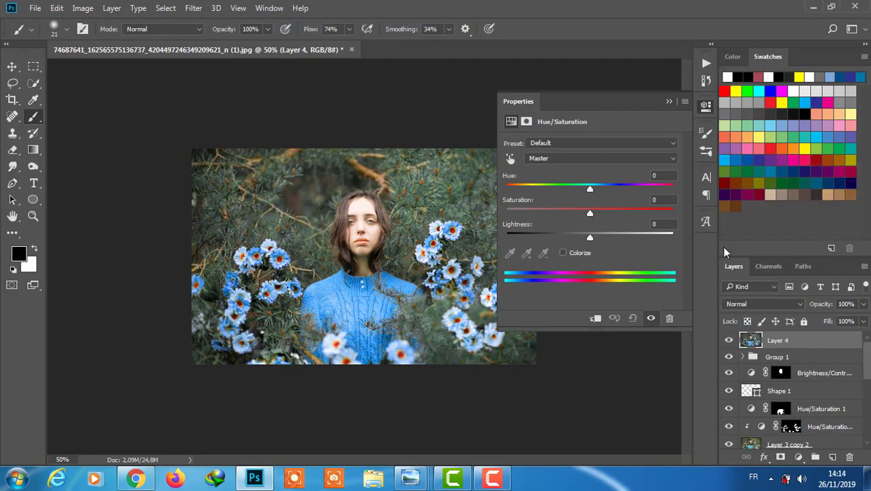
pyautogui.click(600, 158)
pyautogui.click(588, 192)
pyautogui.moveTo(589, 187)
pyautogui.mouseDown()
pyautogui.moveTo(581, 187)
pyautogui.moveTo(641, 191)
pyautogui.mouseUp()
pyautogui.moveTo(589, 212); pyautogui.dragTo(621, 213)
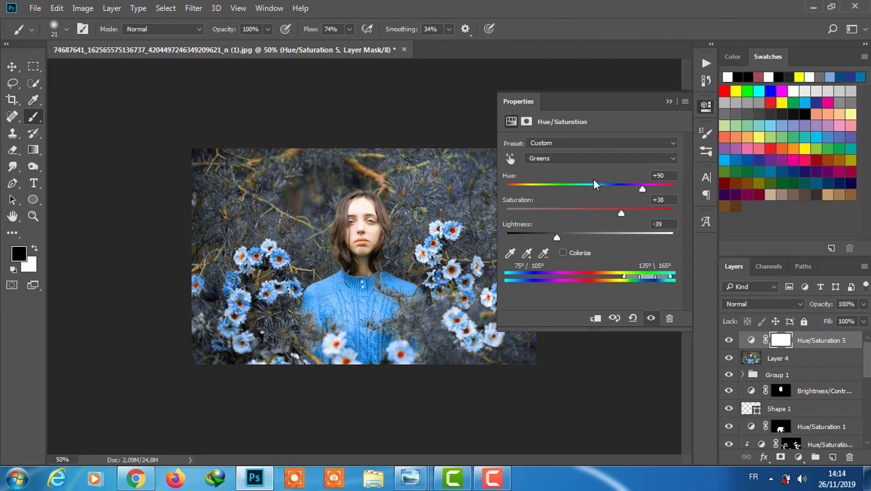
# Add Brightness/Contrast 2 with brightness 7 and contrast 30.
pyautogui.click(798, 457)
pyautogui.click(810, 225)
pyautogui.moveTo(590, 174); pyautogui.dragTo(594, 175)
pyautogui.moveTo(590, 198); pyautogui.dragTo(587, 198)
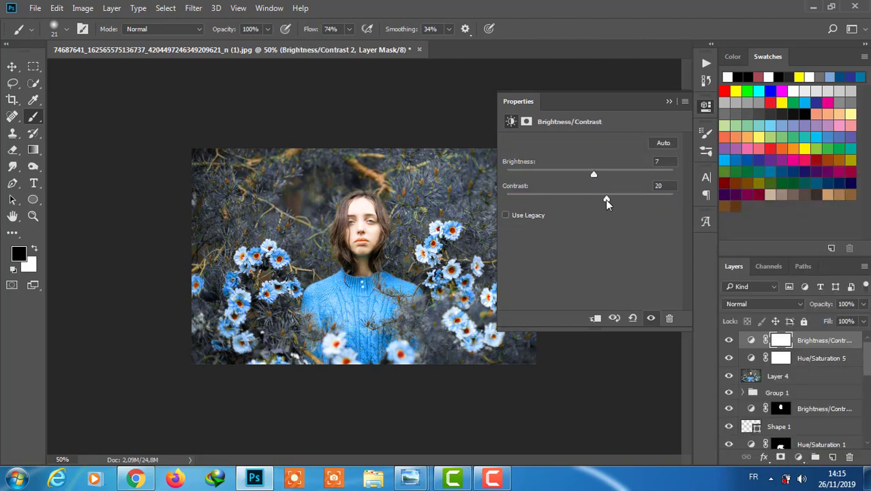
# Add Color Balance 1 with the midtones shifted to Red +4.
pyautogui.click(798, 456)
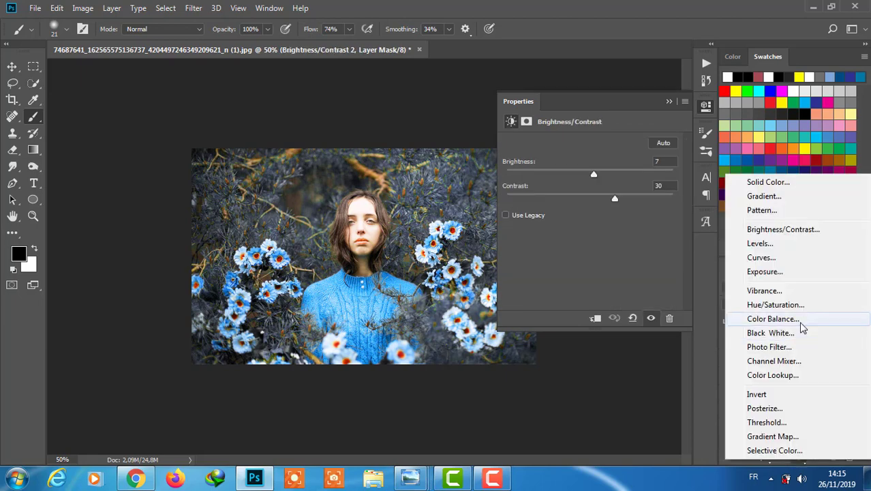
pyautogui.click(757, 315)
pyautogui.moveTo(573, 172); pyautogui.dragTo(578, 171)
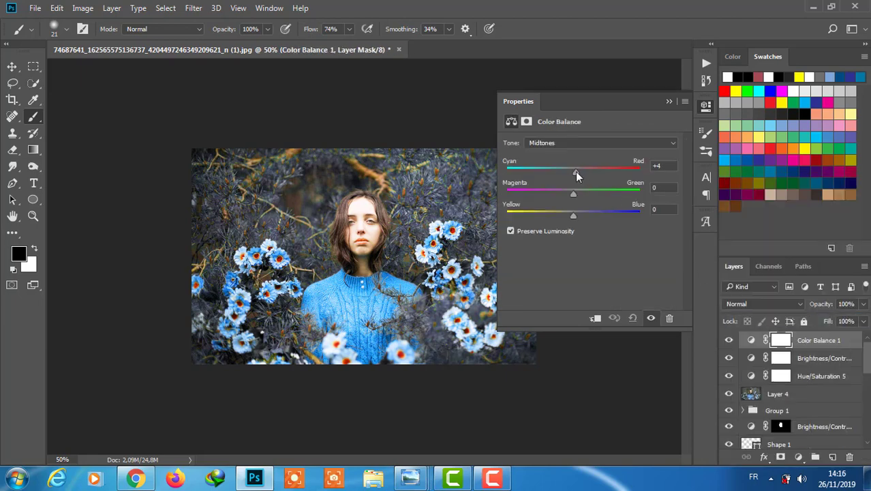
# Add Levels 2 at 3 / 1.07 / 248, plus a second Levels 3 layer.
pyautogui.click(798, 457)
pyautogui.click(784, 247)
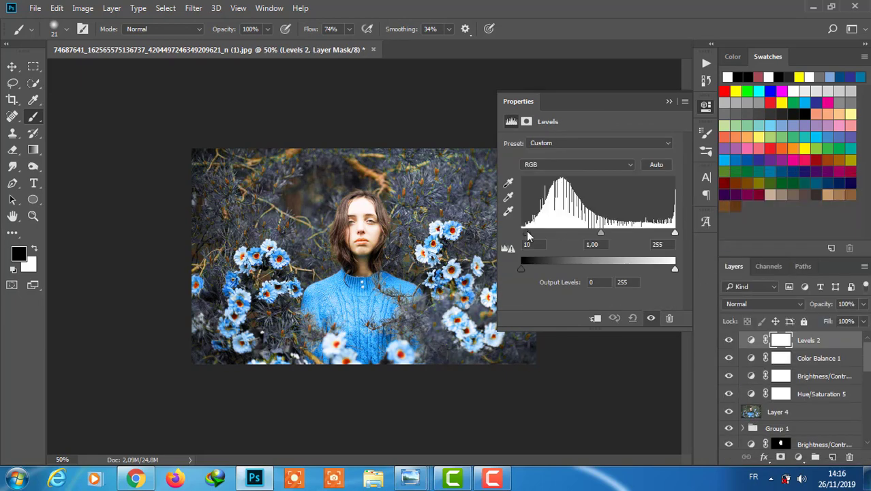
pyautogui.moveTo(522, 232); pyautogui.dragTo(525, 233)
pyautogui.moveTo(597, 232); pyautogui.dragTo(593, 233)
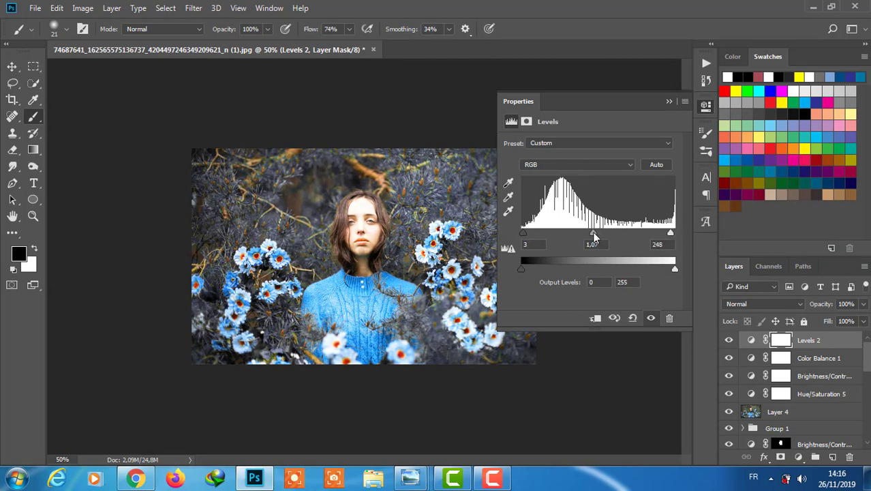
pyautogui.click(798, 457)
pyautogui.click(784, 234)
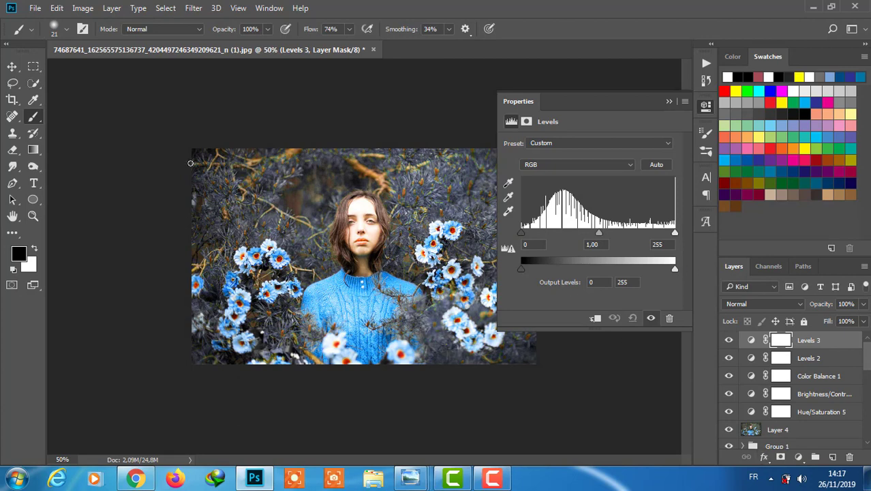
# Paint the face out of the Levels 3, Levels 2, Color Balance and Brightness/Contrast masks in black.
pyautogui.moveTo(190, 164); pyautogui.dragTo(394, 271)
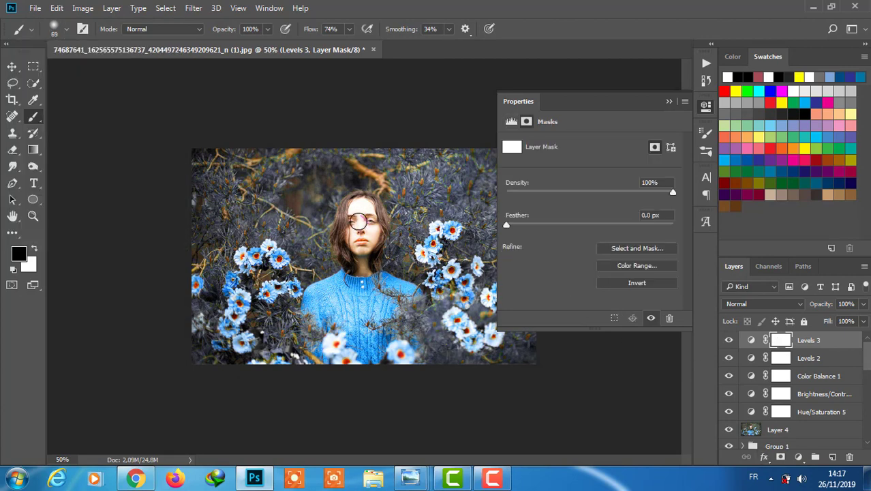
pyautogui.moveTo(351, 225)
pyautogui.mouseDown()
pyautogui.moveTo(361, 232)
pyautogui.moveTo(353, 223)
pyautogui.mouseUp()
pyautogui.hotkey('alt', '[')
pyautogui.hotkey('alt', '[')
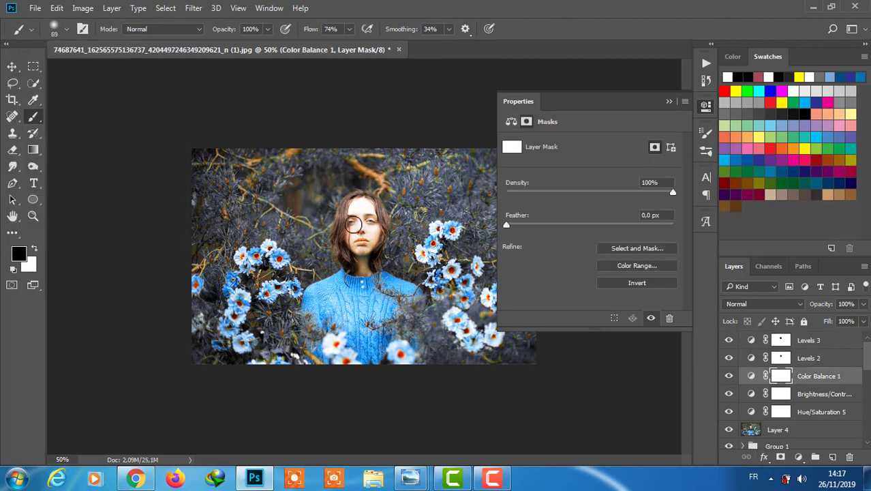
pyautogui.hotkey('alt', '[')
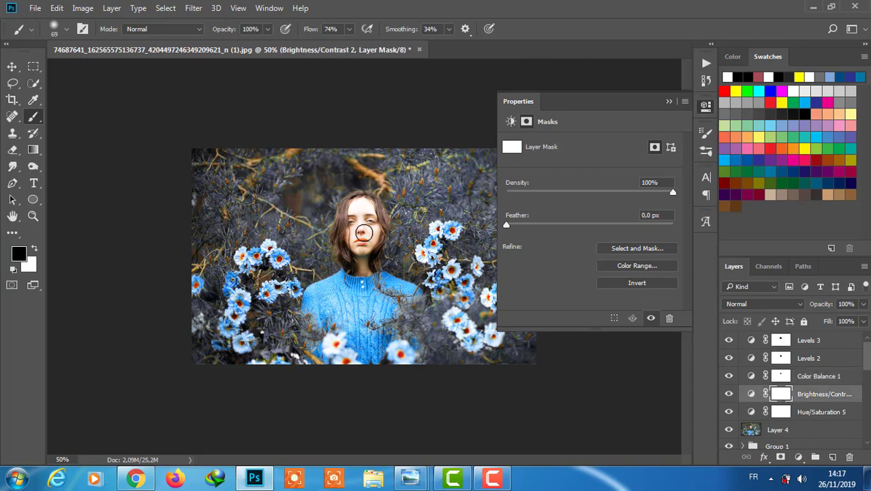
pyautogui.moveTo(351, 221)
pyautogui.mouseDown()
pyautogui.moveTo(361, 235)
pyautogui.moveTo(351, 208)
pyautogui.mouseUp()
pyautogui.hotkey('alt', '[')
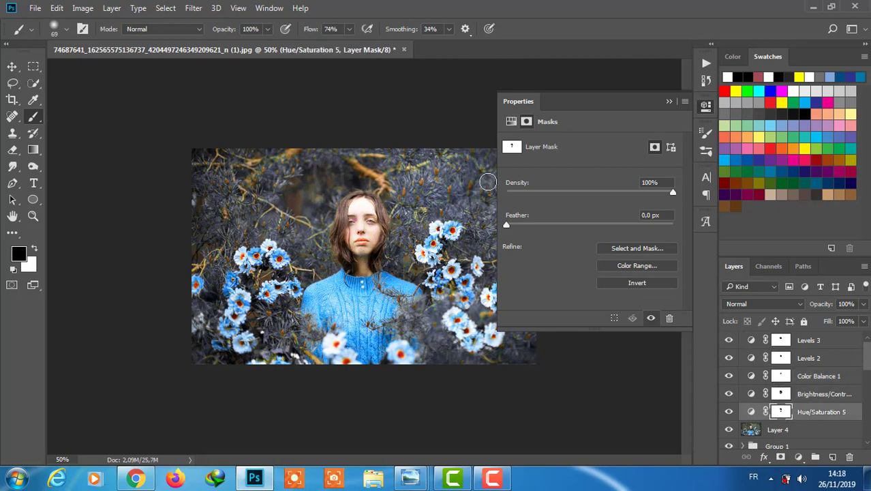
pyautogui.click(798, 457)
# Discard Hue/Saturation 6 and stamp all visible layers into merged Layer 5.
pyautogui.click(795, 301)
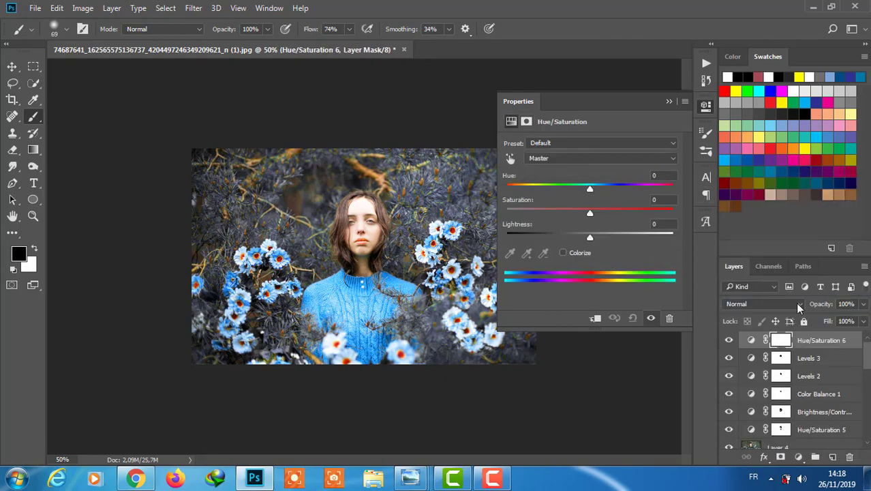
pyautogui.hotkey('ctrl', 'z')
pyautogui.hotkey('ctrl', 'shift', 'alt', 'e')
# Apply a Camera Raw filter to Layer 5 lowering Oranges luminance to -22.
pyautogui.click(193, 9)
pyautogui.click(219, 26)
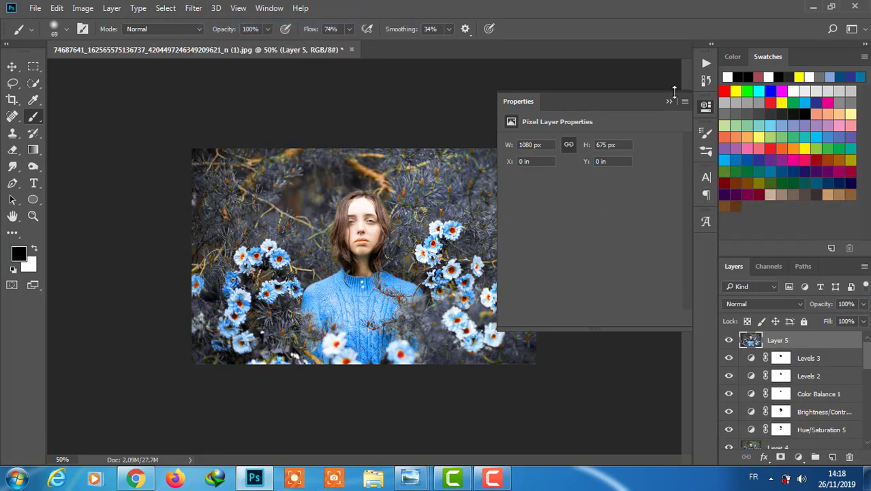
pyautogui.click(191, 8)
pyautogui.click(218, 26)
pyautogui.click(634, 151)
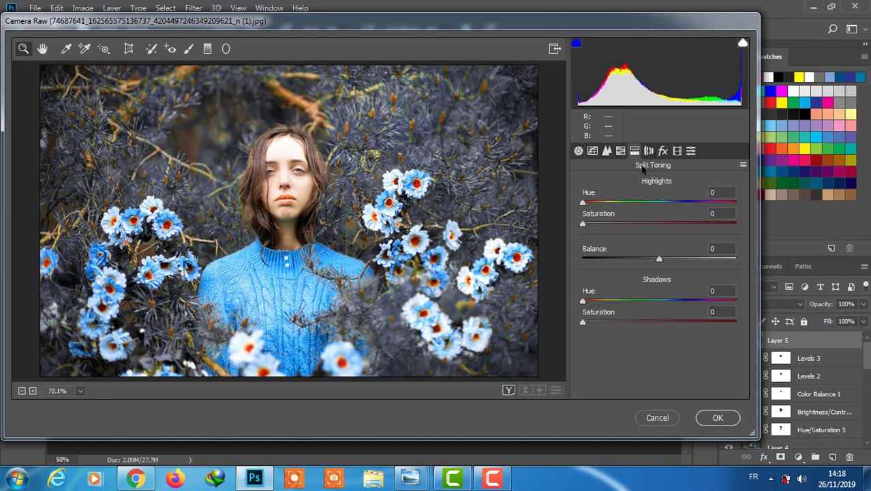
pyautogui.click(620, 151)
pyautogui.moveTo(659, 252); pyautogui.dragTo(642, 252)
pyautogui.click(717, 417)
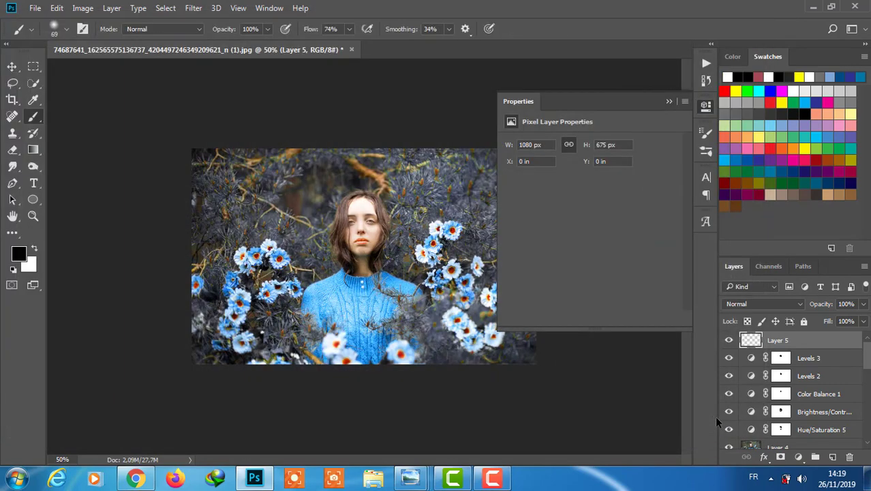
pyautogui.hotkey('ctrl', '1')
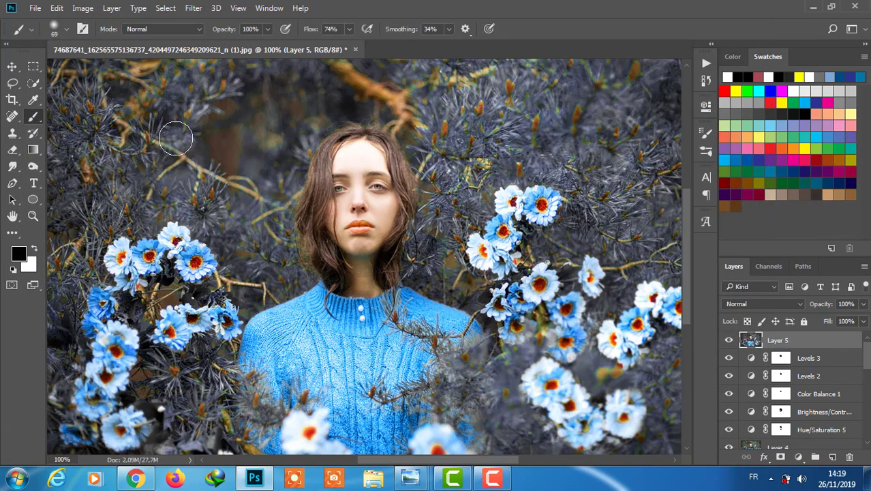
# Create Layer 6 filled with neutral grey and blended in Overlay mode.
pyautogui.click(830, 456)
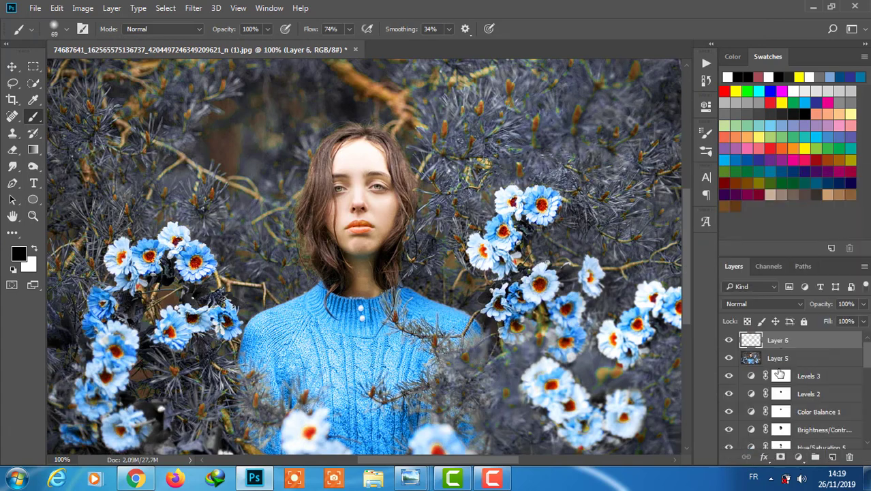
pyautogui.hotkey('shift', 'F5')
pyautogui.press('Return')
pyautogui.click(763, 304)
pyautogui.click(736, 171)
pyautogui.press('o')
pyautogui.click(65, 29)
# Set the Dodge brush size, trying 28 and 10 px before settling on 14 px.
pyautogui.write('28')
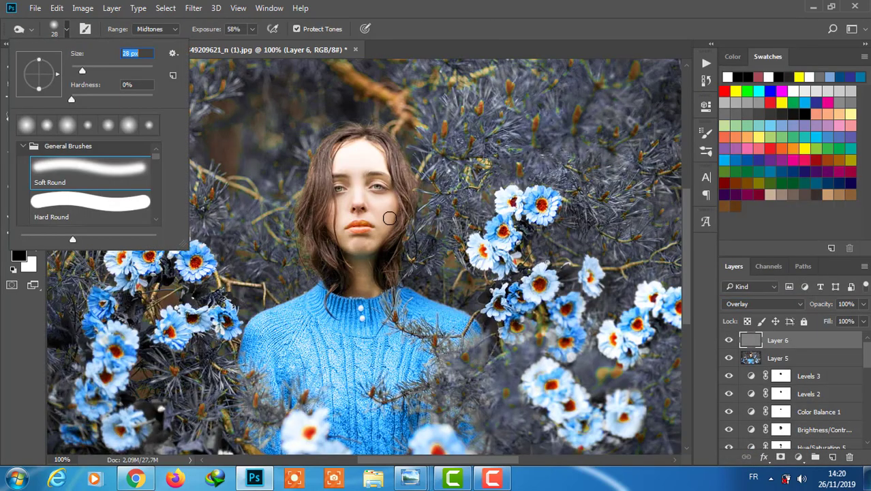
pyautogui.press('Return')
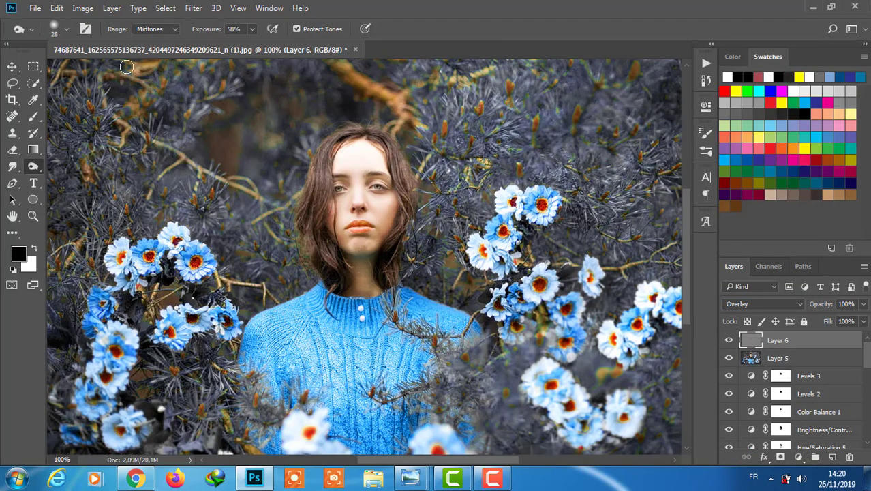
pyautogui.scroll(1, 363, 168)
pyautogui.click(64, 28)
pyautogui.write('10')
pyautogui.press('Return')
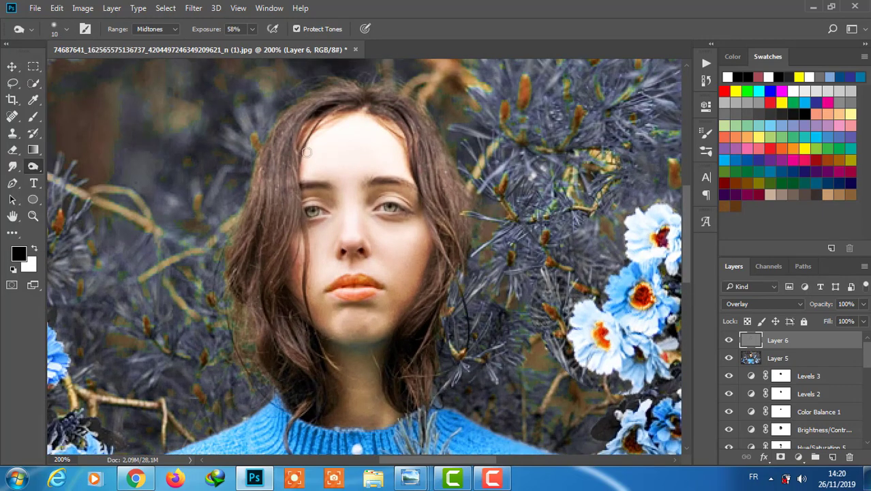
pyautogui.scroll(1, 307, 151)
pyautogui.click(65, 29)
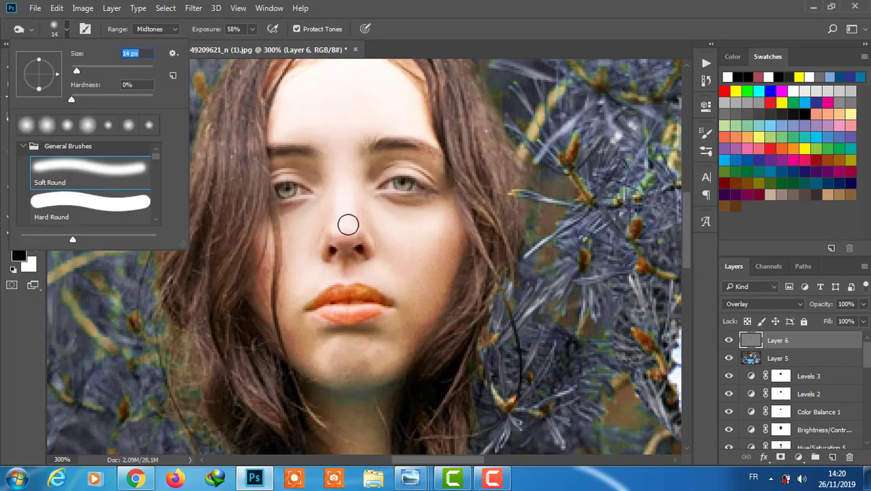
pyautogui.press('Return')
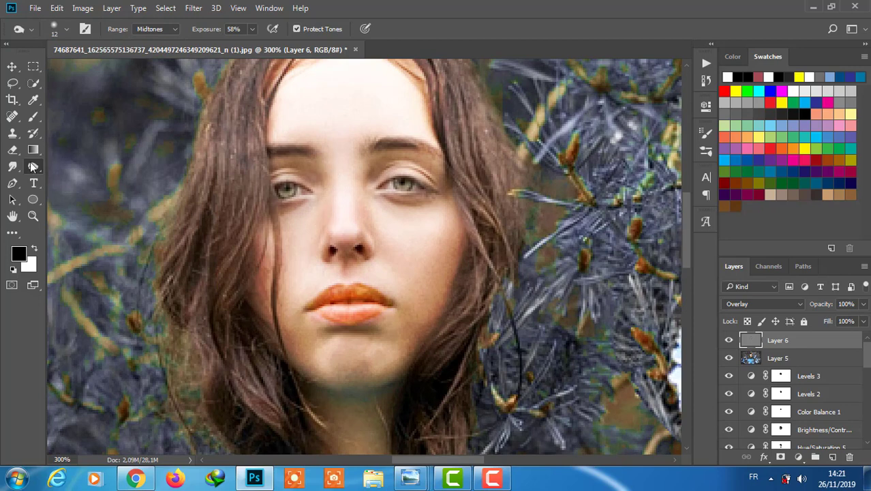
# Switch to the Burn tool and shrink its brush to 3 px.
pyautogui.hotkey('shift', 'o')
pyautogui.click(65, 29)
pyautogui.moveTo(77, 73); pyautogui.dragTo(73, 72)
pyautogui.press('Return')
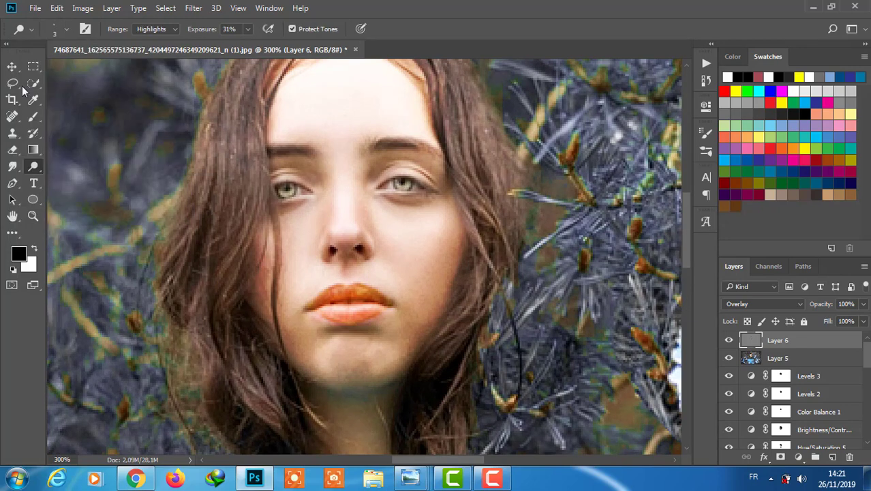
# Switch back to the Dodge tool, fit the photo in view, and select only Layer 6.
pyautogui.rightClick(33, 166)
pyautogui.click(75, 167)
pyautogui.hotkey('ctrl', '-')
pyautogui.hotkey('ctrl', '-')
pyautogui.hotkey('ctrl', '-')
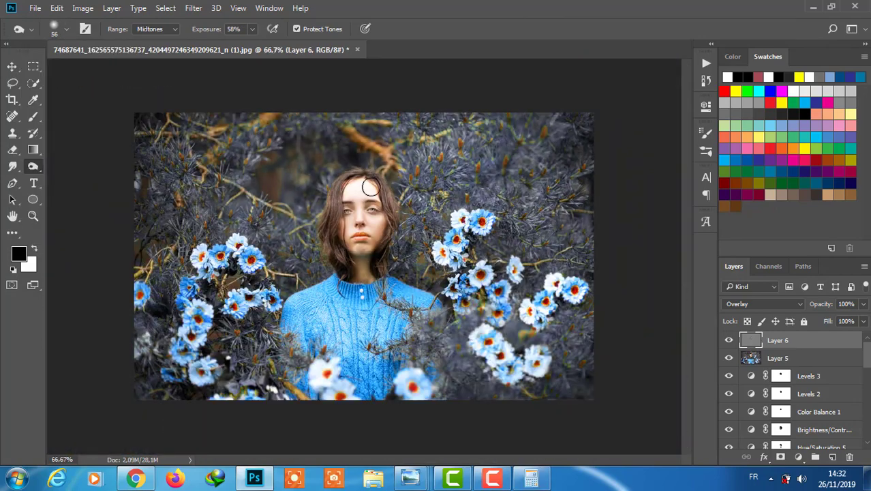
pyautogui.hotkey('ctrl', 'alt', 'a')
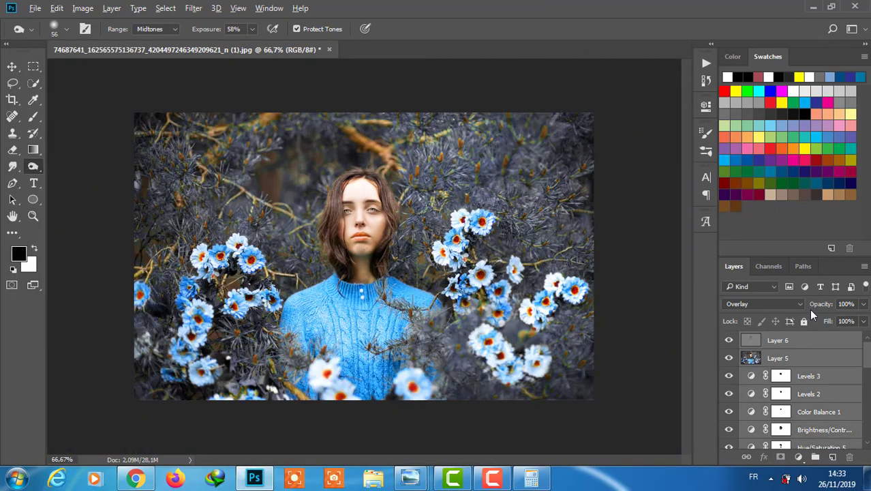
pyautogui.click(747, 344)
pyautogui.click(57, 8)
pyautogui.press('Escape')
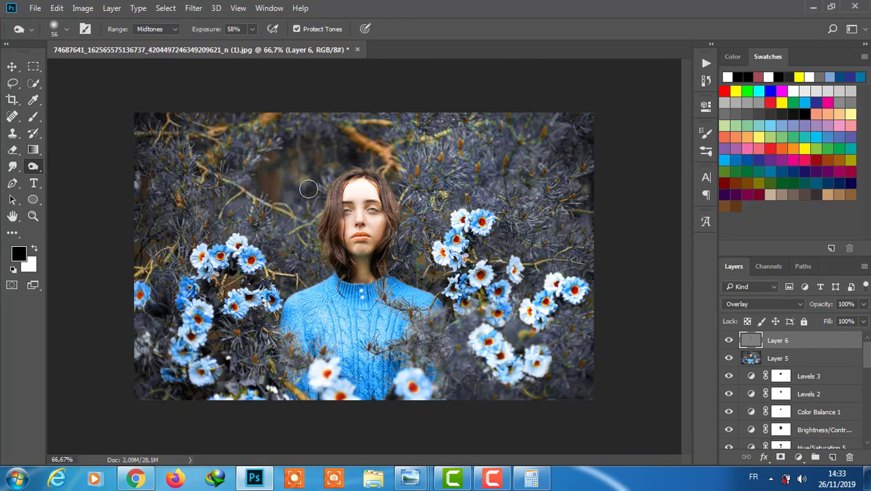
# Set the Dodge tool to the Highlights range with a 14 px brush, zoomed to 100%.
pyautogui.click(67, 30)
pyautogui.moveTo(109, 55); pyautogui.dragTo(85, 54)
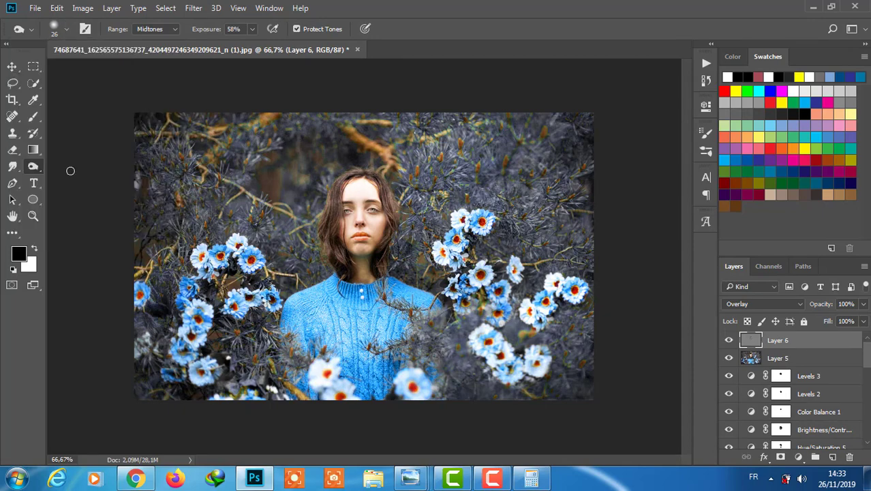
pyautogui.rightClick(33, 166)
pyautogui.click(82, 178)
pyautogui.click(66, 30)
pyautogui.click(328, 200)
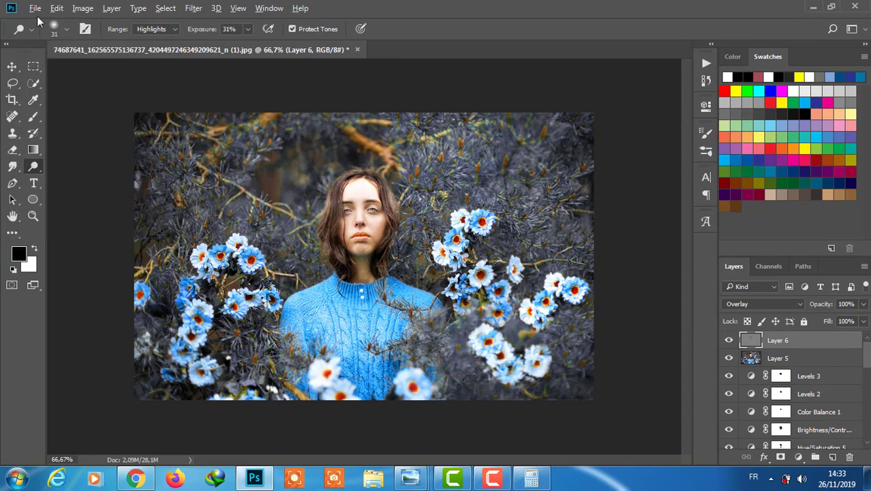
pyautogui.click(55, 28)
pyautogui.moveTo(84, 54); pyautogui.dragTo(74, 55)
pyautogui.click(314, 171)
pyautogui.hotkey('ctrl', '+')
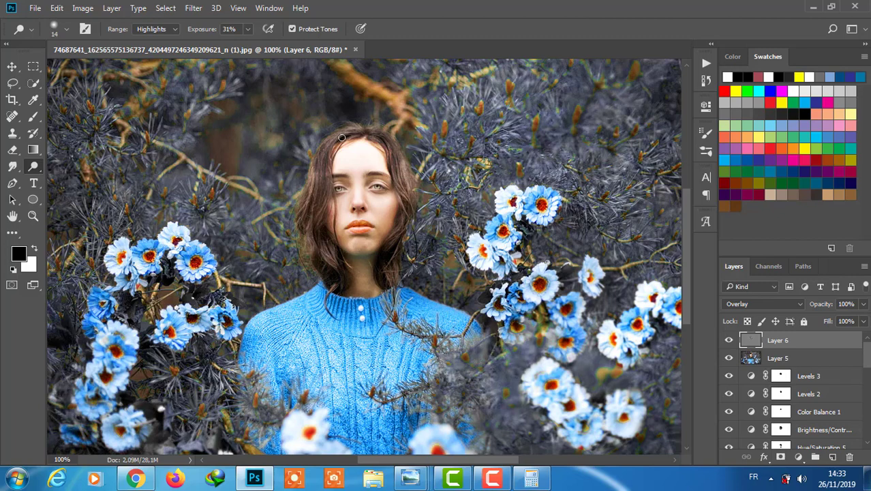
# Dodge the hair strands beside the face and set Layer 6 opacity to 40%.
pyautogui.moveTo(341, 137); pyautogui.dragTo(326, 247)
pyautogui.hotkey('ctrl', '-')
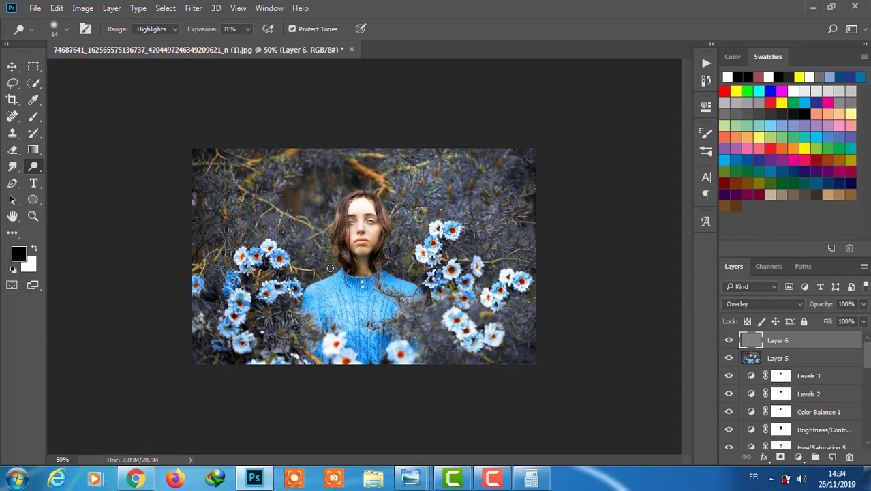
pyautogui.moveTo(863, 304)
pyautogui.mouseDown()
pyautogui.moveTo(856, 320)
pyautogui.moveTo(825, 314)
pyautogui.mouseUp()
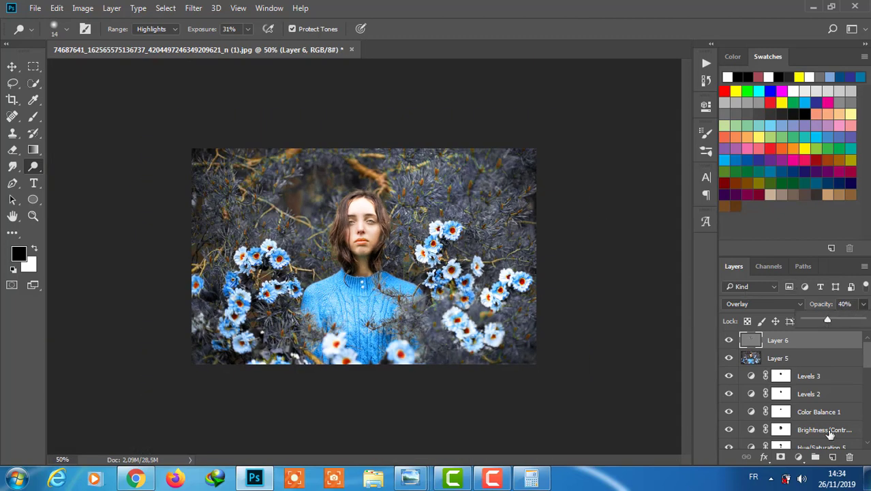
# Add a Color Balance adjustment layer shifting the midtones toward red (Cyan-Red +9).
pyautogui.click(799, 456)
pyautogui.click(772, 308)
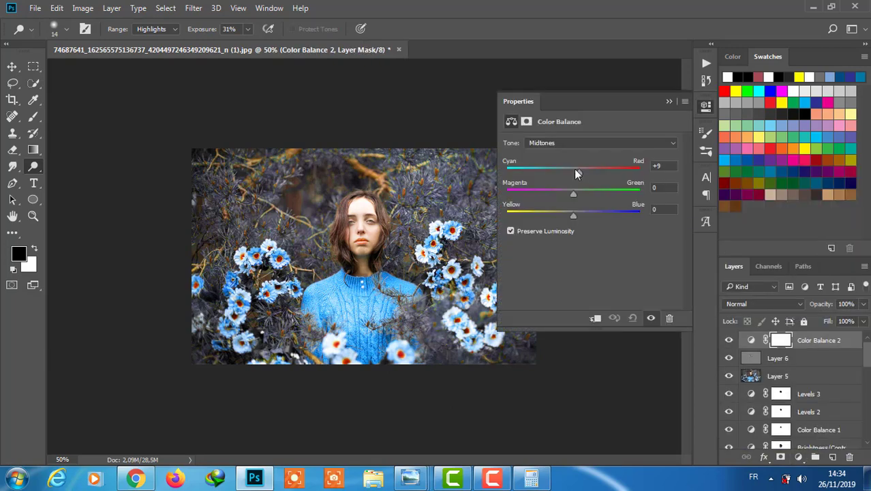
pyautogui.moveTo(575, 169); pyautogui.dragTo(576, 194)
pyautogui.click(650, 193)
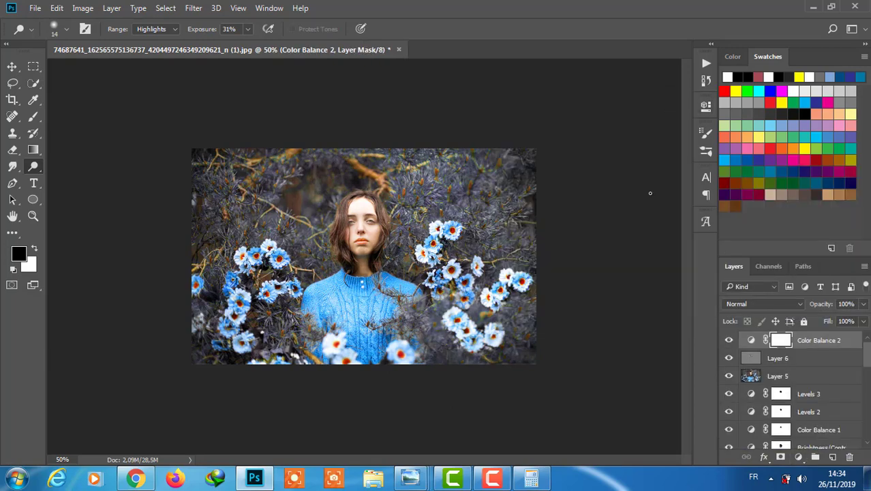
# Stamp visible layers and apply a Camera Raw vignette darkening the photo's edges.
pyautogui.hotkey('ctrl', 'shift', 'alt', 'e')
pyautogui.click(193, 8)
pyautogui.click(245, 82)
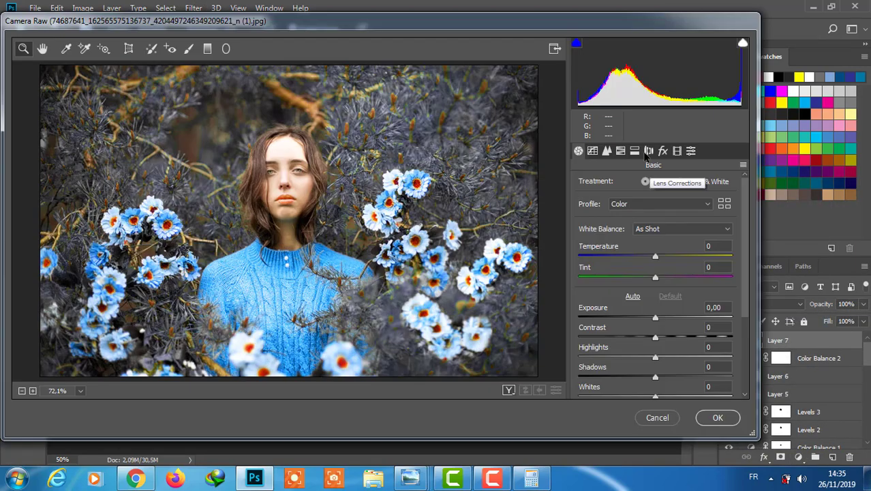
pyautogui.click(607, 151)
pyautogui.click(620, 151)
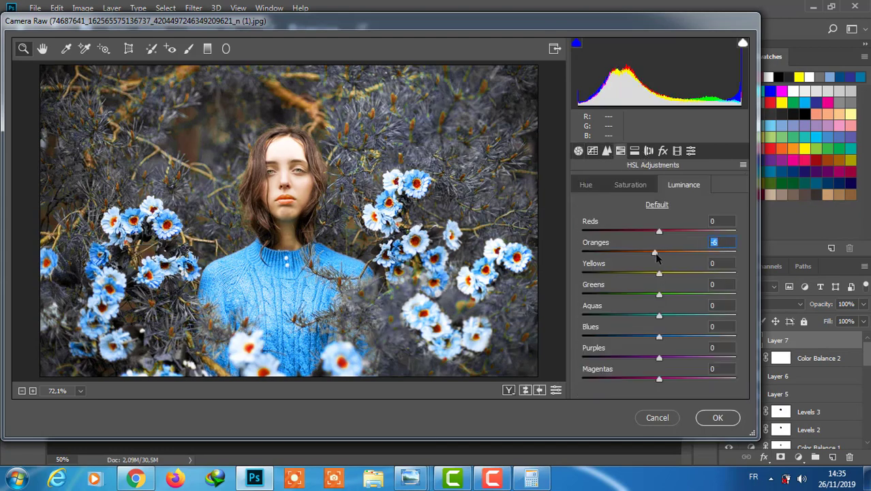
pyautogui.click(663, 150)
pyautogui.moveTo(654, 317); pyautogui.dragTo(630, 320)
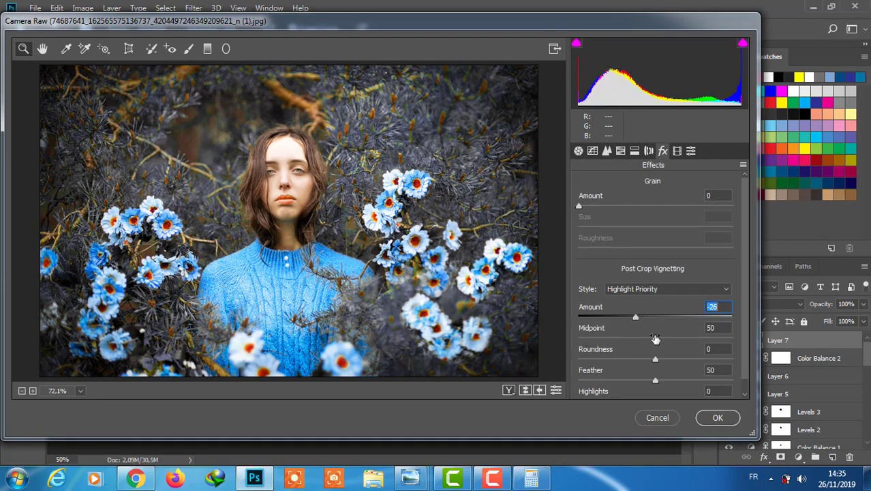
pyautogui.press('Return')
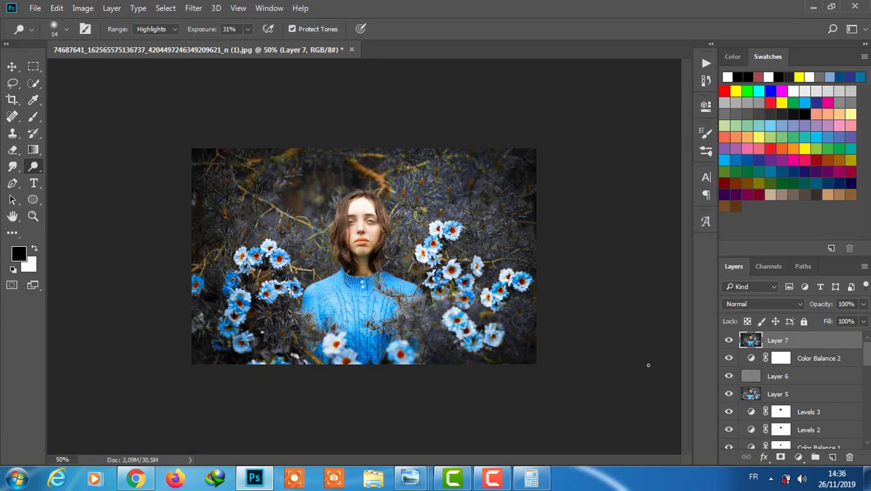
# Stamp again and apply a Camera Raw vignette: amount -19, midpoint 28, less round, feather 35.
pyautogui.hotkey('ctrl', 'alt', 'shift', 'e')
pyautogui.click(193, 8)
pyautogui.click(218, 80)
pyautogui.click(649, 151)
pyautogui.click(606, 150)
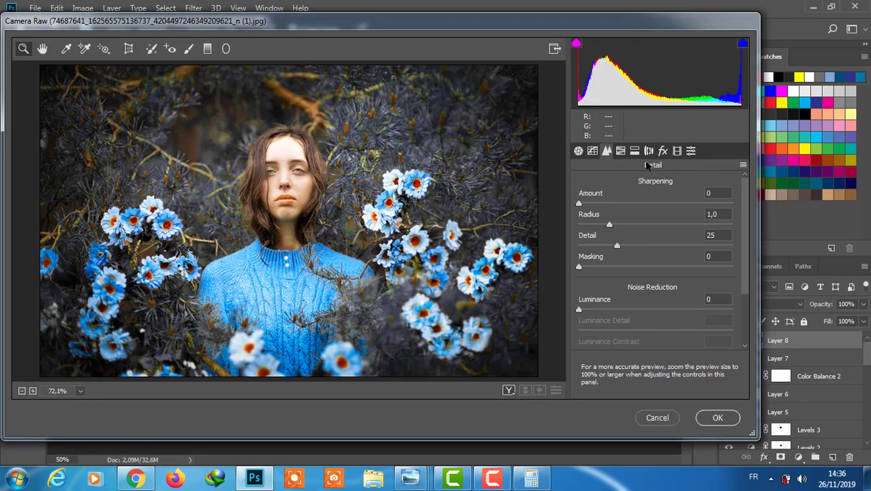
pyautogui.click(648, 151)
pyautogui.click(662, 151)
pyautogui.moveTo(649, 317); pyautogui.dragTo(641, 317)
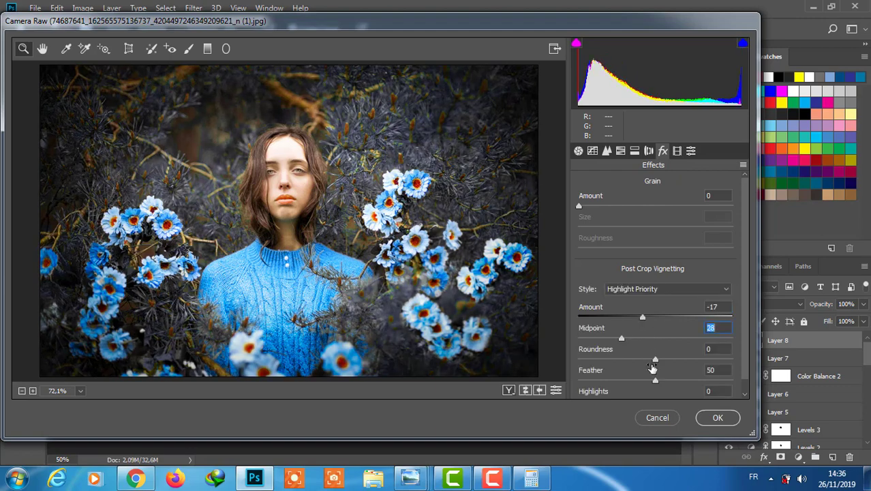
pyautogui.moveTo(655, 359); pyautogui.dragTo(613, 359)
pyautogui.moveTo(642, 316); pyautogui.dragTo(640, 317)
pyautogui.moveTo(655, 380); pyautogui.dragTo(631, 380)
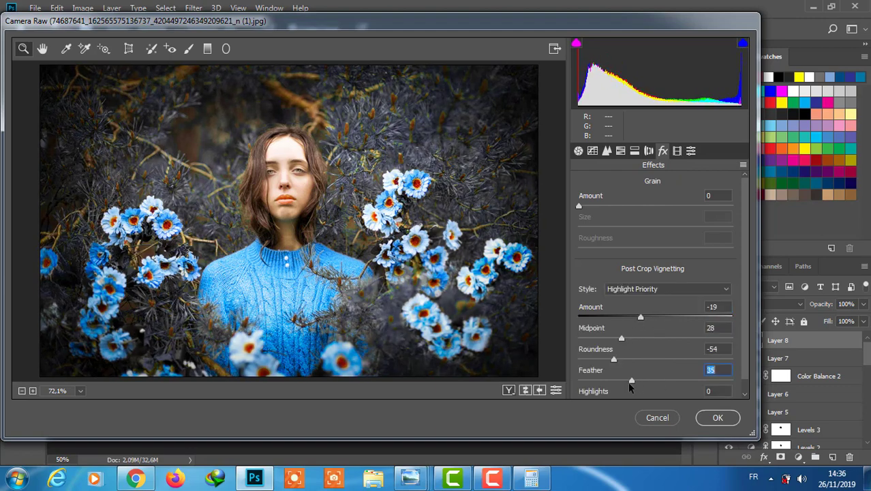
pyautogui.click(718, 417)
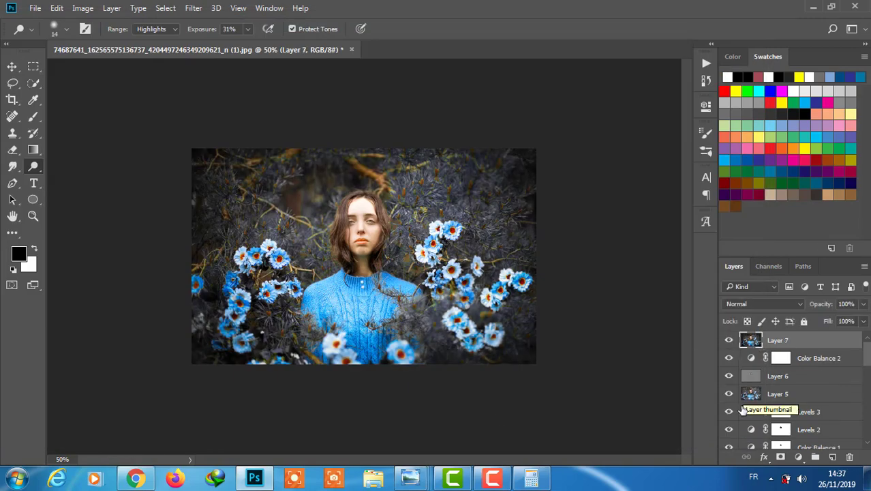
# Add a Vibrance adjustment layer set to +23.
pyautogui.click(798, 456)
pyautogui.click(758, 286)
pyautogui.moveTo(589, 155)
pyautogui.mouseDown()
pyautogui.moveTo(565, 154)
pyautogui.moveTo(609, 155)
pyautogui.mouseUp()
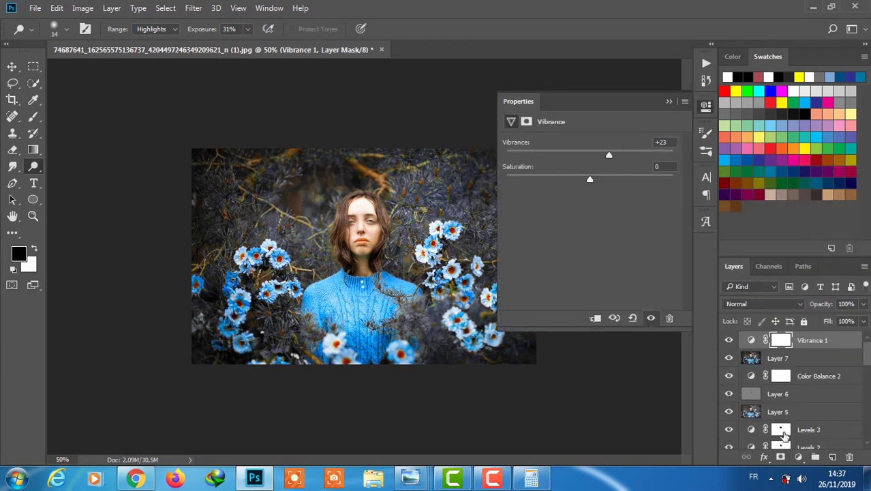
# Add a second Color Balance layer nudging midtones toward red, and zoom to 50%.
pyautogui.click(798, 456)
pyautogui.click(733, 310)
pyautogui.moveTo(573, 172)
pyautogui.mouseDown()
pyautogui.moveTo(584, 172)
pyautogui.moveTo(572, 172)
pyautogui.mouseUp()
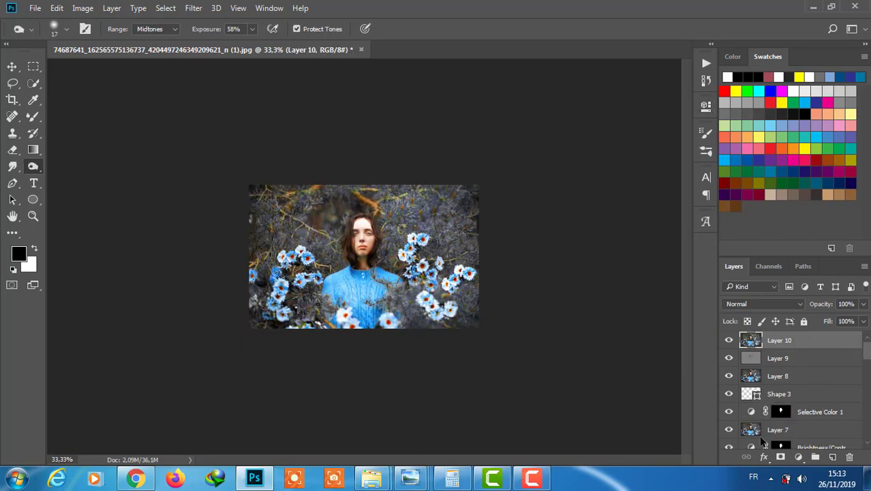
pyautogui.hotkey('ctrl', '+')
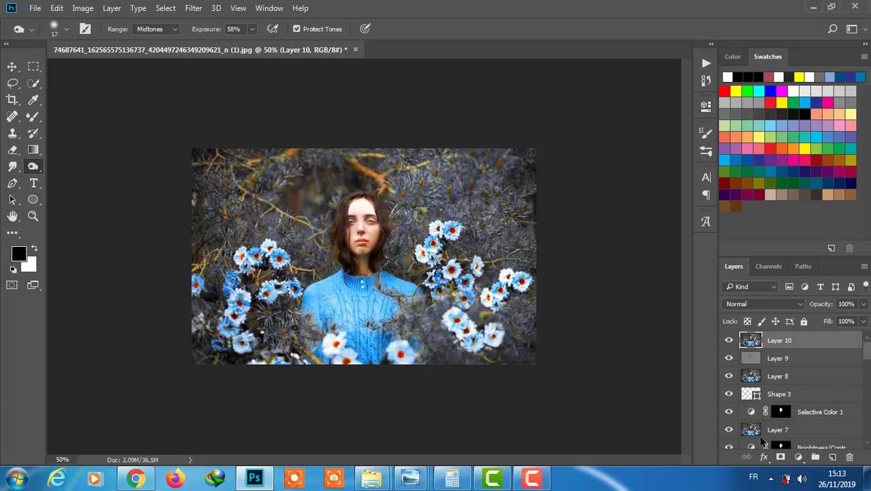
# Group the editing layers into a hidden Group 2, toggling Layer 10 to compare with the original.
pyautogui.click(786, 365)
pyautogui.scroll(-2, 786, 382)
pyautogui.keyDown('shift'); pyautogui.click(824, 430); pyautogui.keyUp('shift')
pyautogui.click(815, 456)
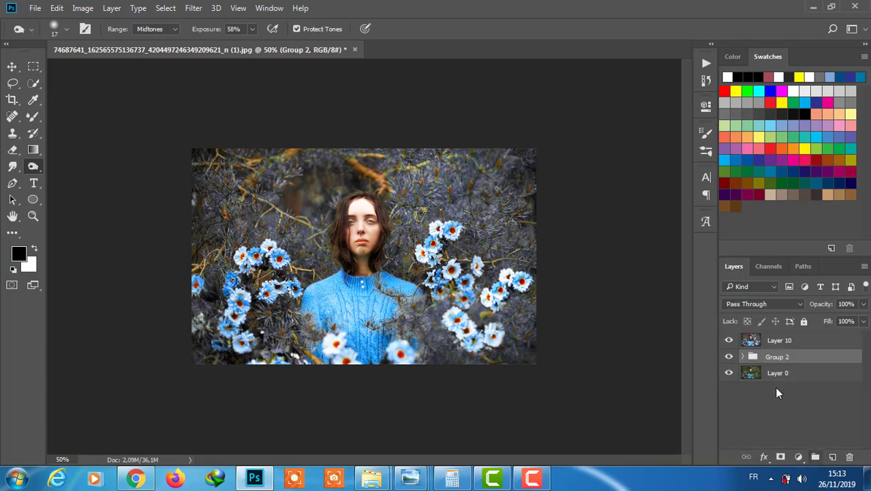
pyautogui.click(729, 356)
pyautogui.click(728, 340)
pyautogui.click(729, 340)
pyautogui.click(728, 340)
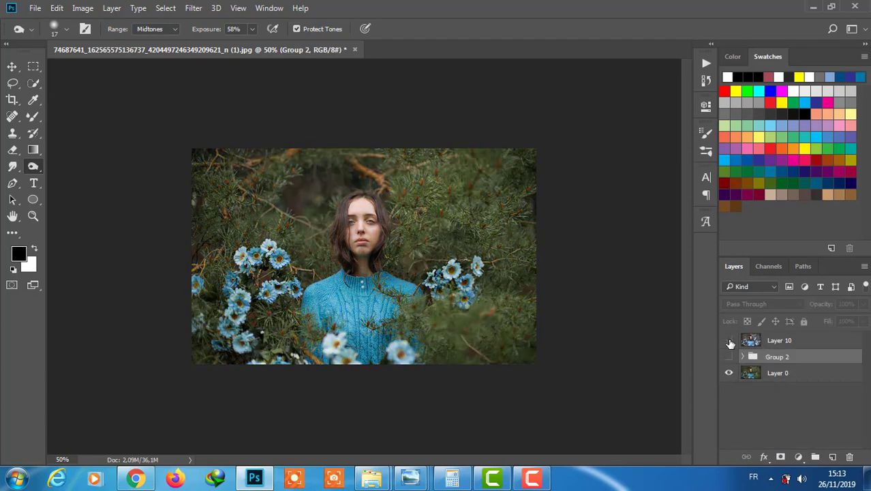
pyautogui.click(728, 340)
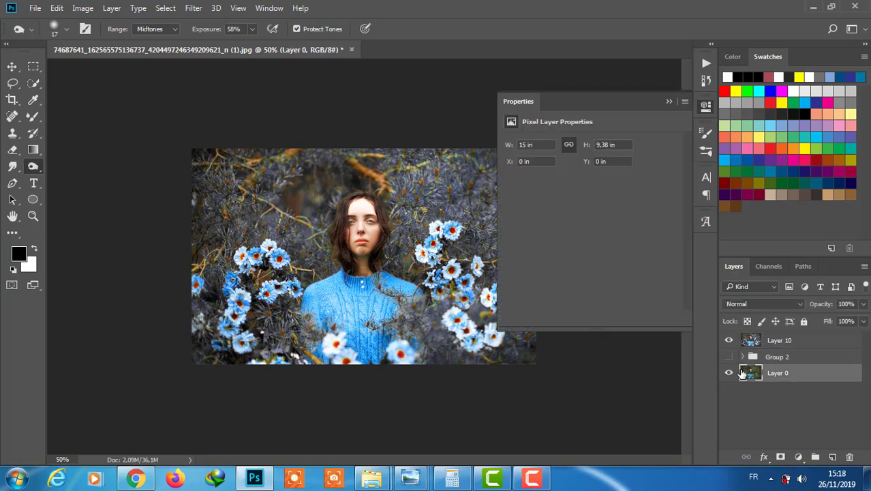
# Duplicate Layer 0 above Group 2 and add a layer mask to Layer 10.
pyautogui.hotkey('ctrl', 'j')
pyautogui.moveTo(750, 373); pyautogui.dragTo(750, 349)
pyautogui.click(751, 344)
pyautogui.click(780, 456)
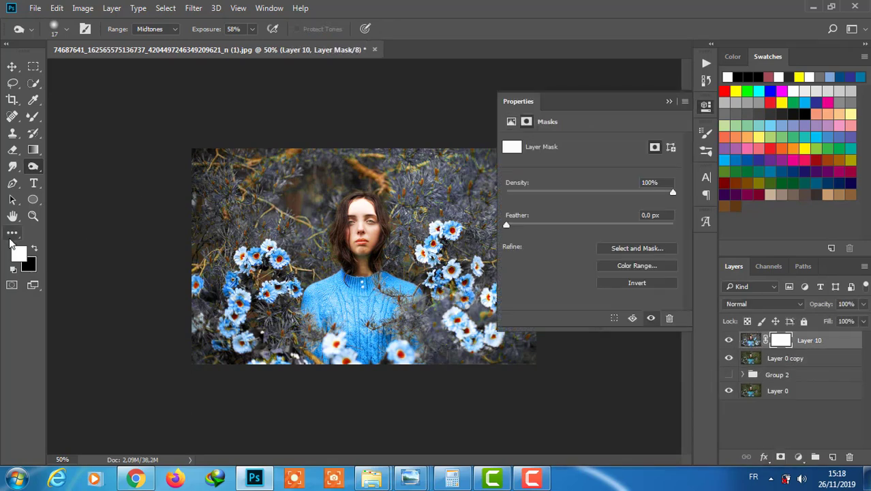
# Paint black on Layer 10's mask over the forehead and face, then add a new layer.
pyautogui.click(33, 116)
pyautogui.rightClick(33, 116)
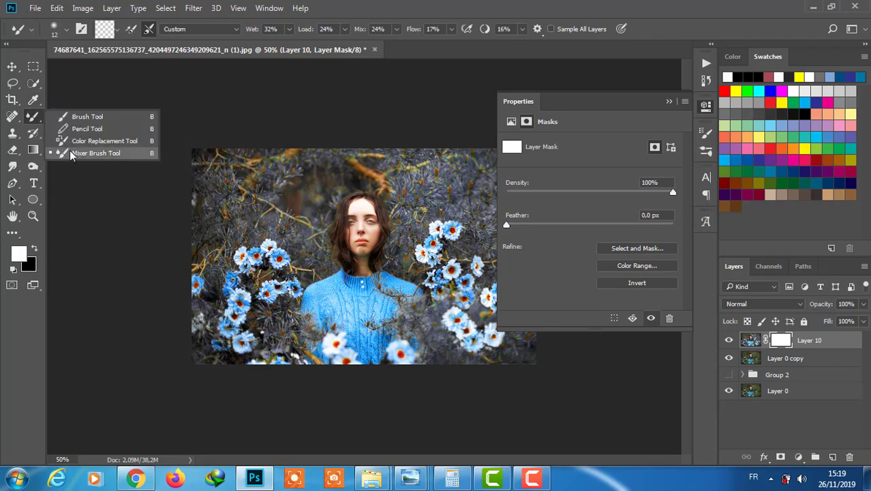
pyautogui.click(102, 113)
pyautogui.click(35, 249)
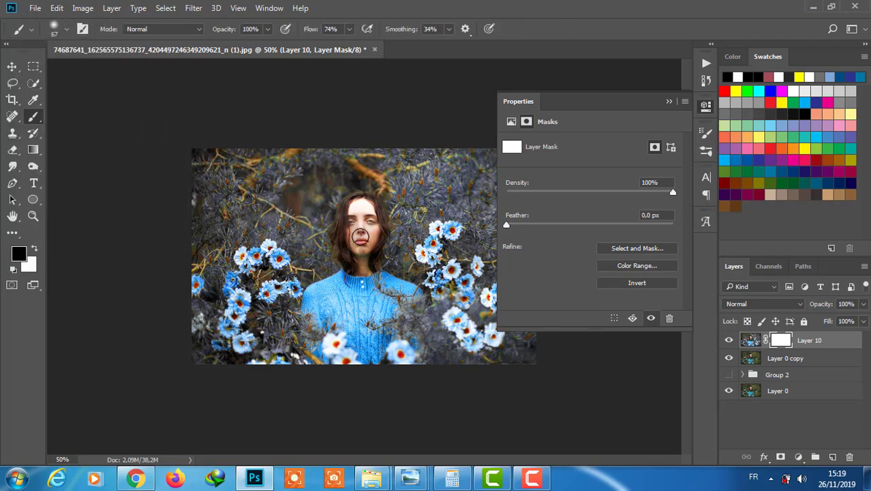
pyautogui.moveTo(353, 222)
pyautogui.mouseDown()
pyautogui.moveTo(351, 214)
pyautogui.moveTo(366, 269)
pyautogui.mouseUp()
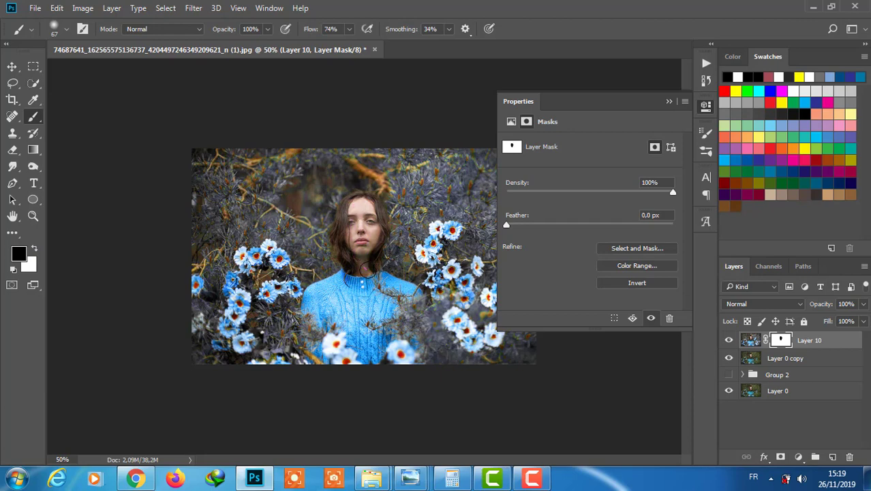
pyautogui.moveTo(347, 224)
pyautogui.mouseDown()
pyautogui.moveTo(343, 247)
pyautogui.moveTo(364, 210)
pyautogui.moveTo(373, 224)
pyautogui.mouseUp()
pyautogui.hotkey('ctrl', 'shift', 'alt', 'n')
# Stamp the visible image into Layer 11, undo the accidental fill, and zoom to 200% on the face.
pyautogui.hotkey('ctrl', 'shift', 'alt', 'e')
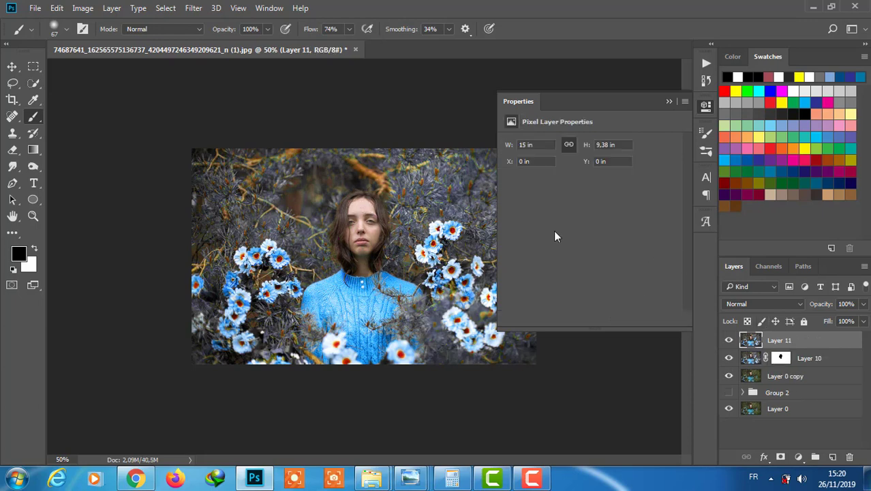
pyautogui.hotkey('ctrl', '1')
pyautogui.click(56, 7)
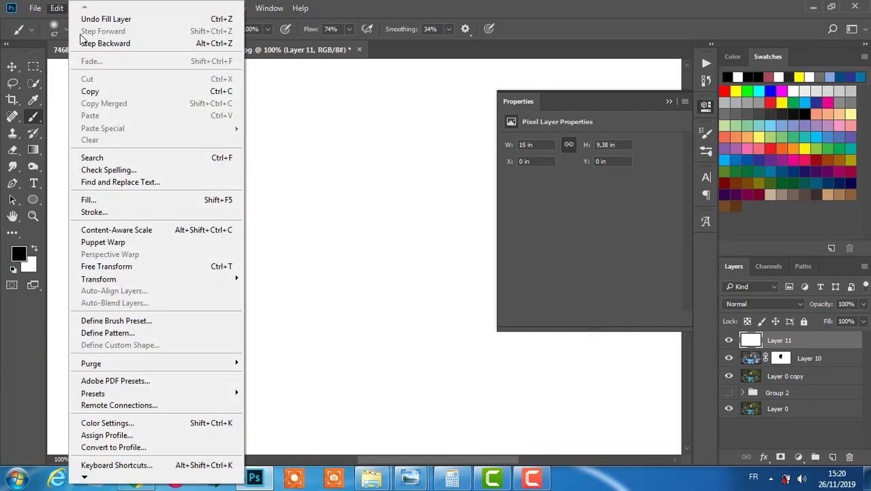
pyautogui.press('Escape')
pyautogui.scroll(1, 354, 143)
pyautogui.click(667, 101)
# Set up the Spot Healing Brush with 0% hardness, then switch to the Mixer Brush.
pyautogui.press('j')
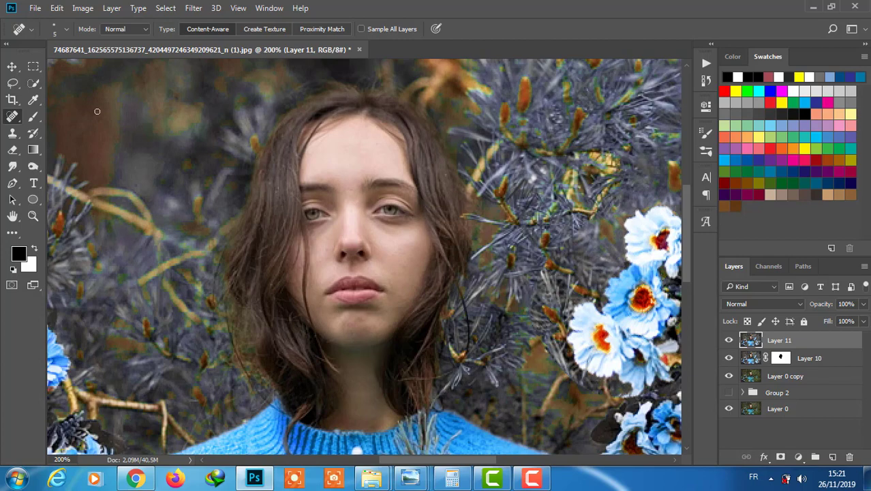
pyautogui.click(57, 32)
pyautogui.press('Return')
pyautogui.press('b')
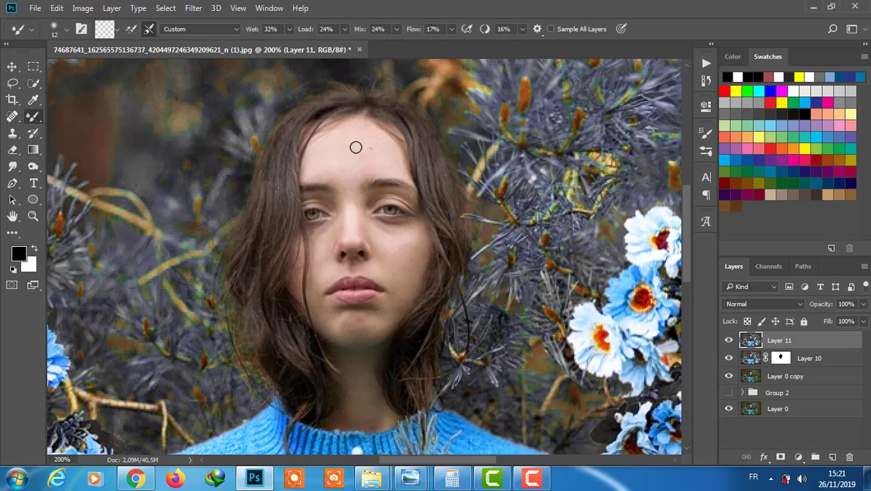
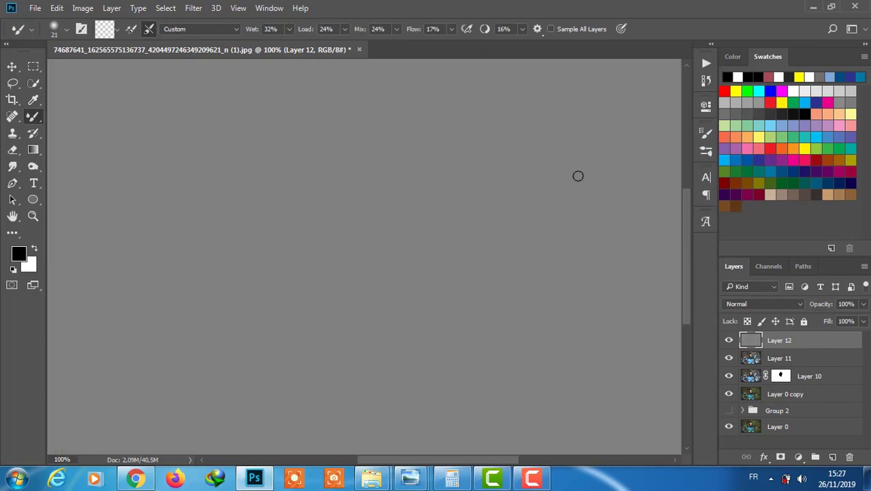
# Set Layer 12 to Overlay and set up a 31 px Dodge brush on the face.
pyautogui.click(734, 303)
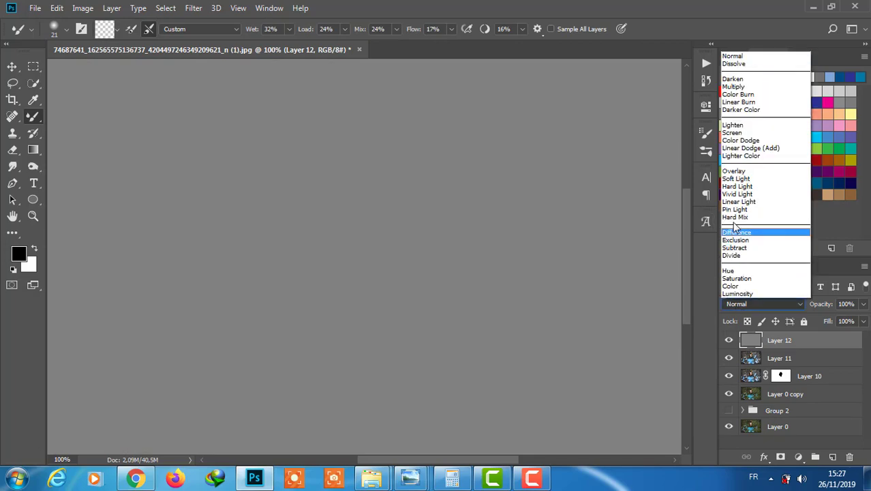
pyautogui.click(749, 172)
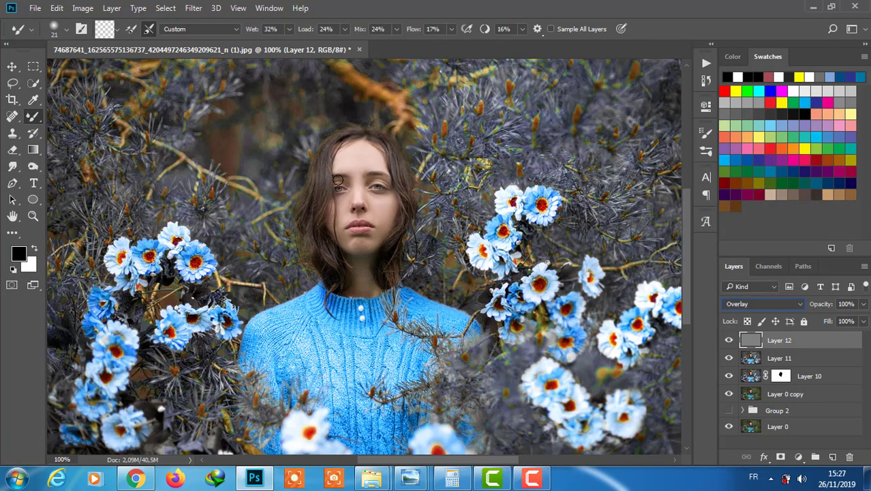
pyautogui.rightClick(12, 166)
pyautogui.click(82, 165)
pyautogui.hotkey('ctrl', '+')
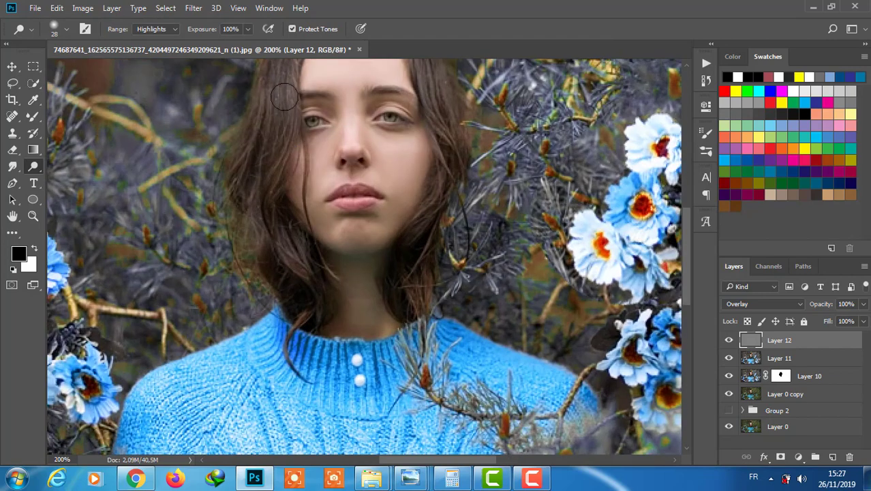
pyautogui.click(66, 29)
pyautogui.click(350, 104)
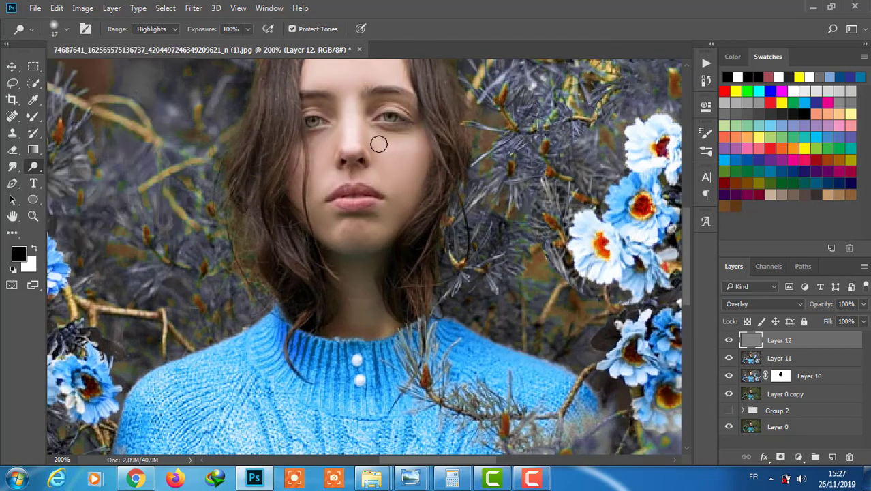
pyautogui.click(66, 29)
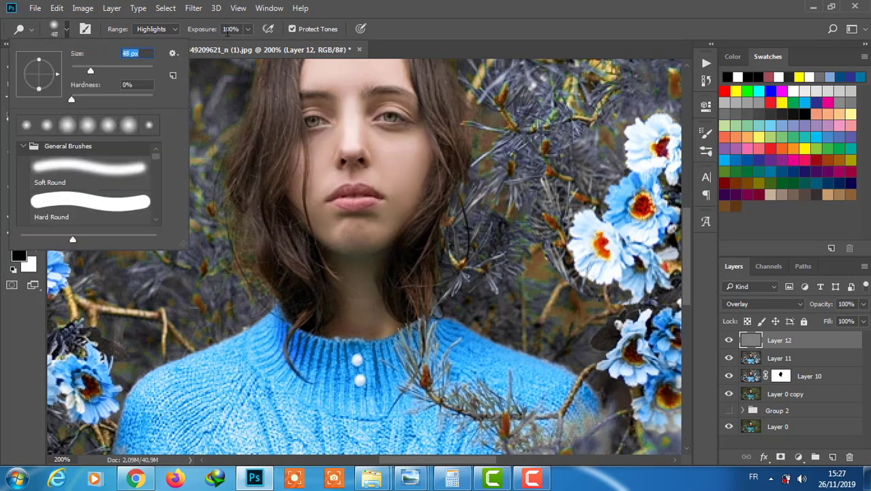
pyautogui.press('[')
pyautogui.press('[')
pyautogui.press('Return')
# Dodge the forehead brighter, shrink the brush to 21 px, and lower Layer 12 to 57% opacity.
pyautogui.scroll(3, 333, 120)
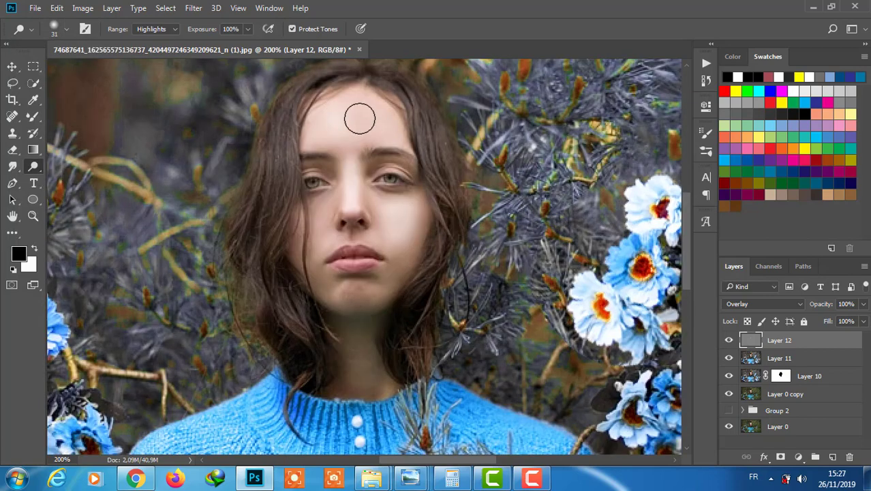
pyautogui.moveTo(360, 119)
pyautogui.mouseDown()
pyautogui.moveTo(355, 132)
pyautogui.moveTo(320, 130)
pyautogui.mouseUp()
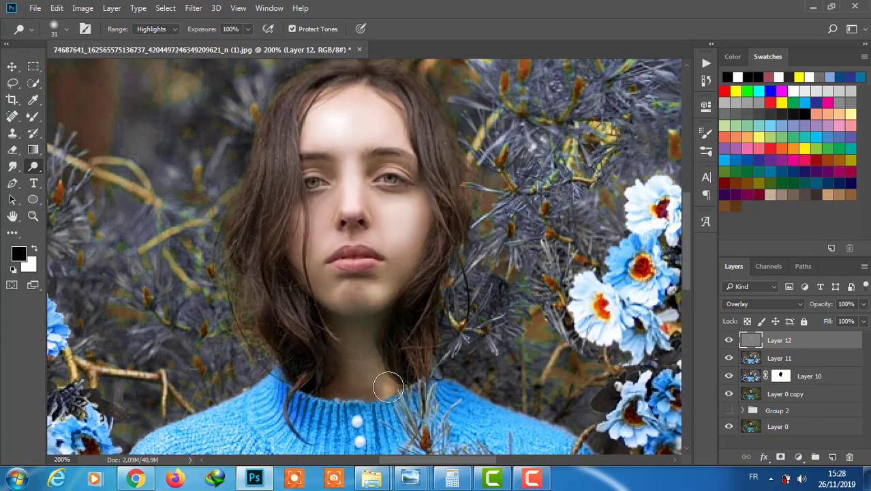
pyautogui.click(66, 28)
pyautogui.press('[')
pyautogui.press('Return')
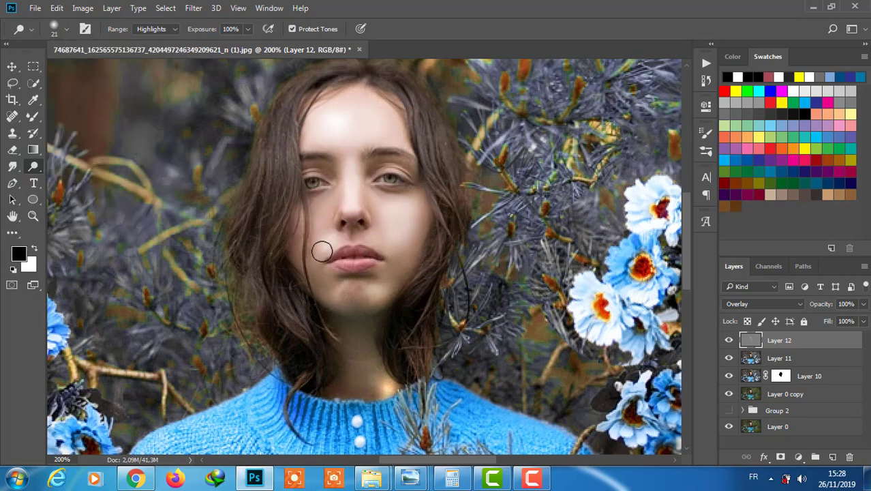
pyautogui.click(862, 304)
pyautogui.moveTo(862, 320); pyautogui.dragTo(837, 322)
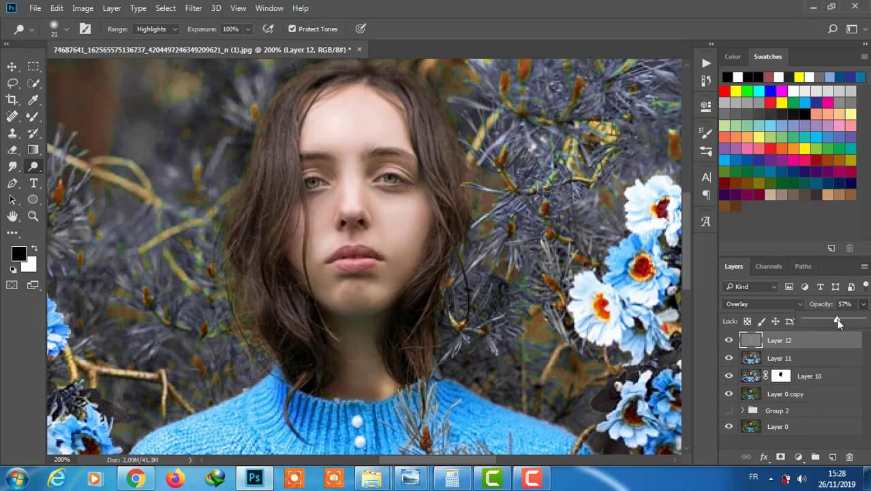
# Add a new Layer 13 filled with 50% gray and blended in Overlay mode.
pyautogui.click(832, 456)
pyautogui.hotkey('shift', 'F5')
pyautogui.press('Return')
pyautogui.click(763, 304)
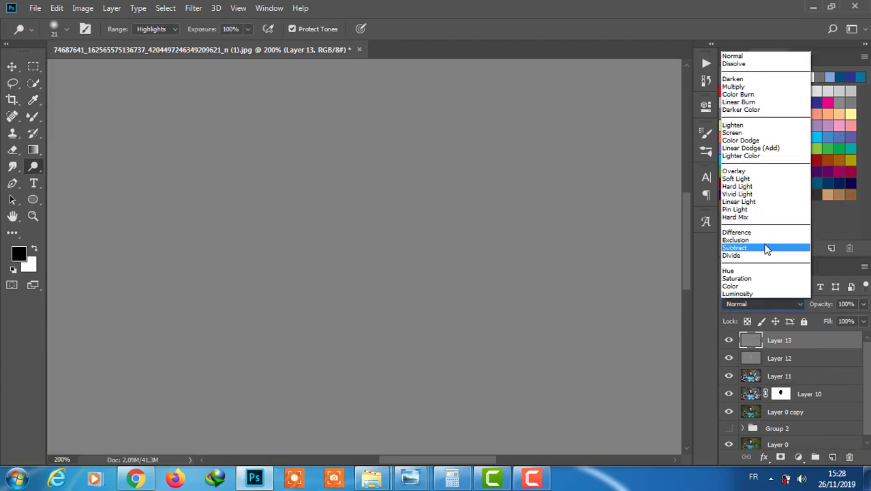
pyautogui.click(733, 170)
# Darken the eyebrows with a 14 px Burn tool stroke.
pyautogui.rightClick(33, 165)
pyautogui.click(62, 179)
pyautogui.click(66, 29)
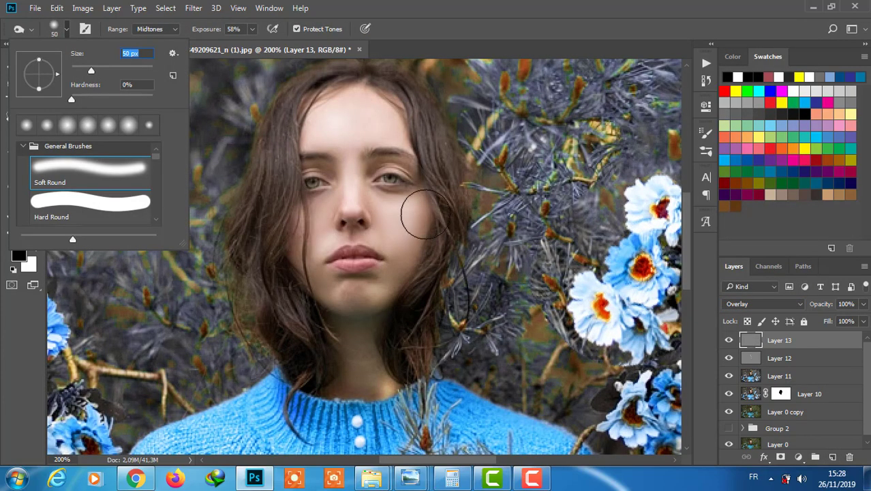
pyautogui.click(424, 213)
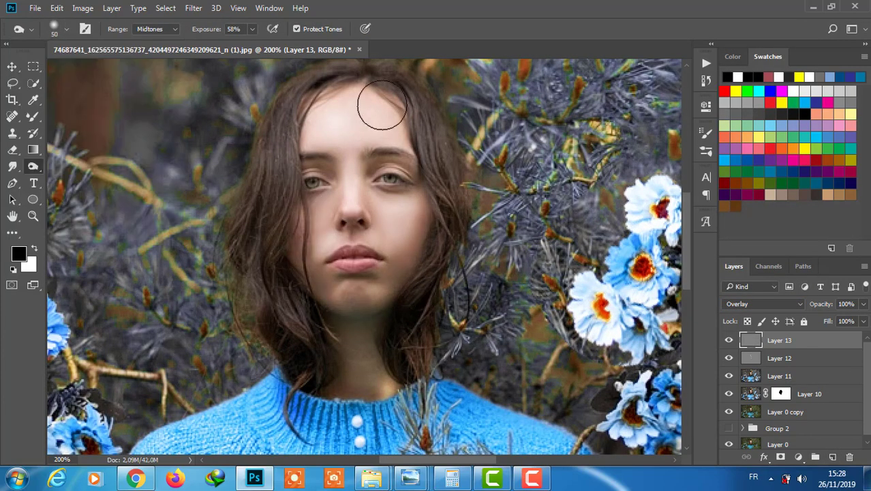
pyautogui.click(66, 29)
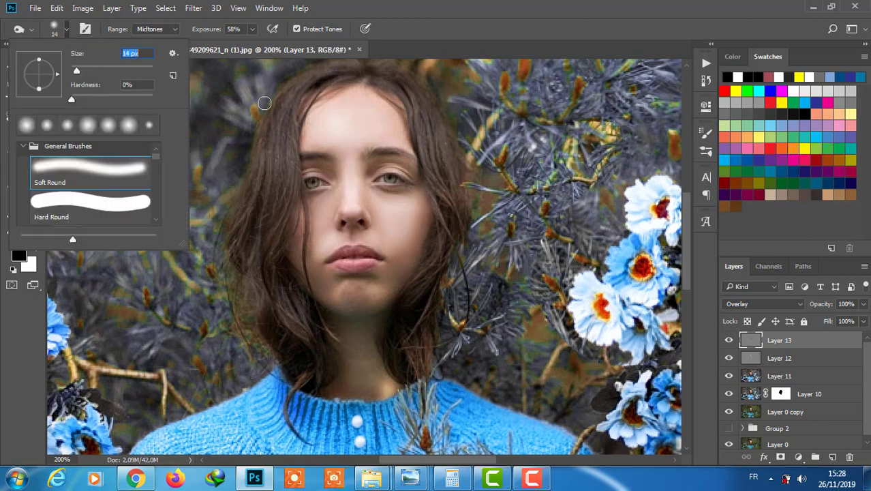
pyautogui.click(369, 153)
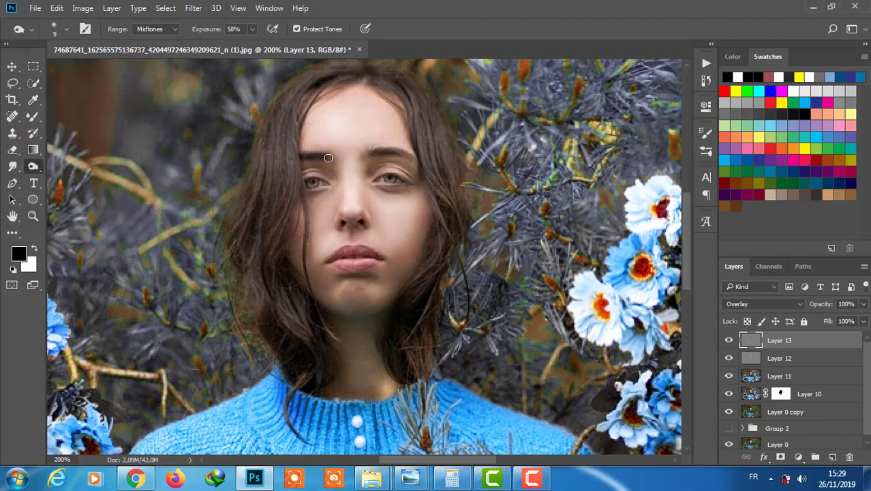
pyautogui.moveTo(327, 161); pyautogui.dragTo(296, 156)
# Lower Layer 12's fill to 40% and reduce Layer 13's opacity to 49%.
pyautogui.click(862, 304)
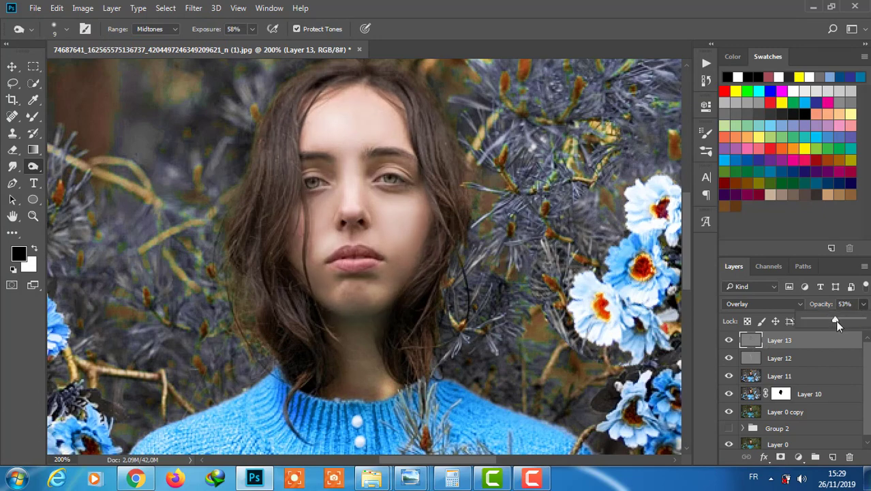
pyautogui.hotkey('ctrl', '0')
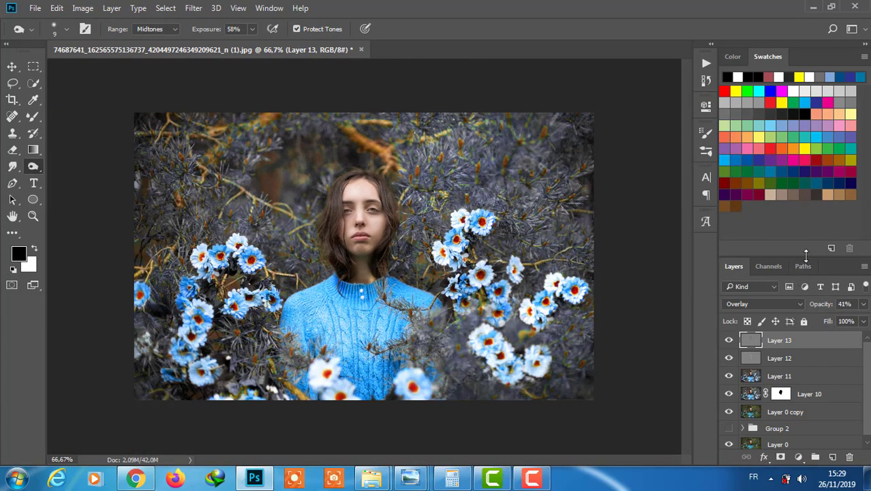
pyautogui.click(806, 359)
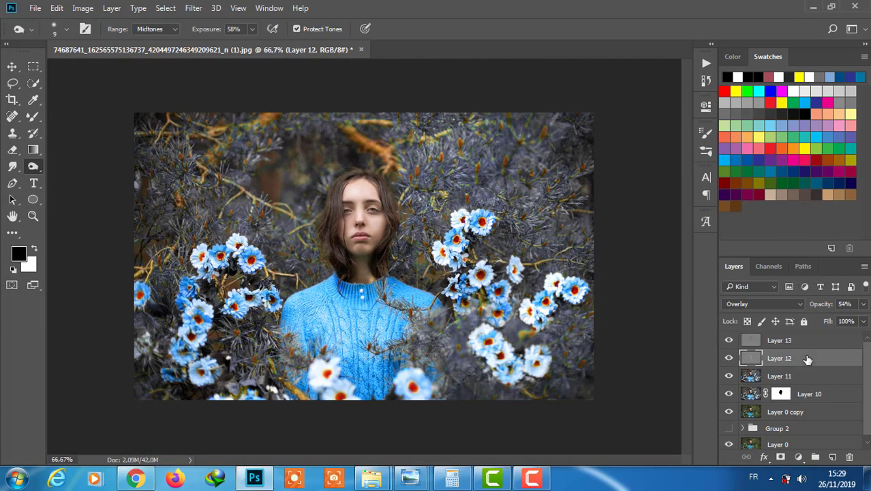
pyautogui.click(862, 321)
pyautogui.moveTo(864, 337)
pyautogui.mouseDown()
pyautogui.moveTo(827, 340)
pyautogui.moveTo(851, 320)
pyautogui.moveTo(831, 319)
pyautogui.mouseUp()
pyautogui.click(864, 303)
pyautogui.click(779, 340)
pyautogui.click(863, 304)
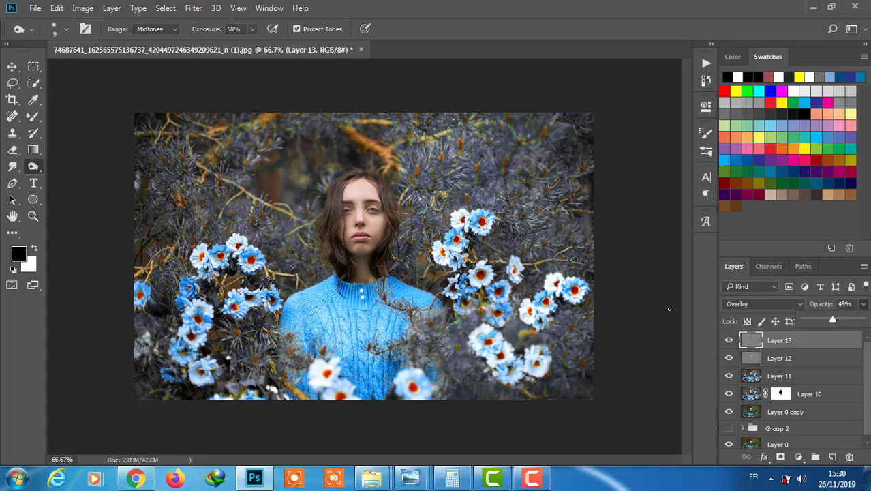
# Try moving Layer 10's mask onto Layer 11, then undo the attempts.
pyautogui.click(764, 397)
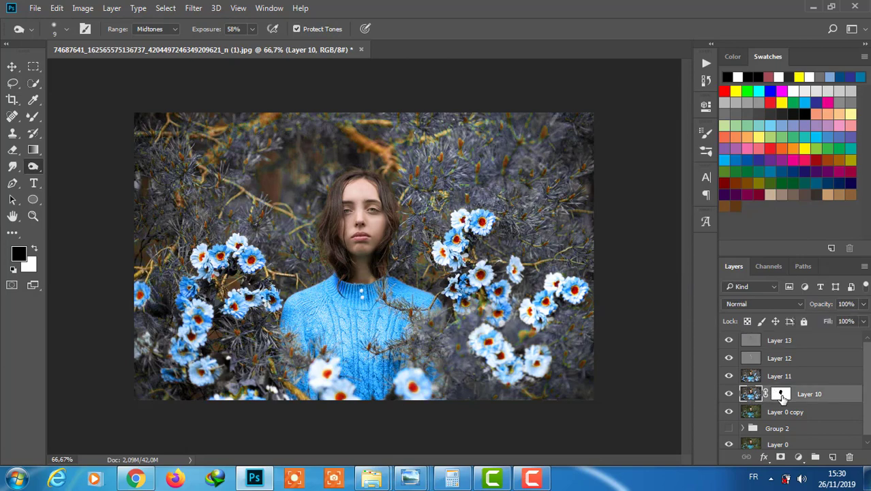
pyautogui.click(166, 8)
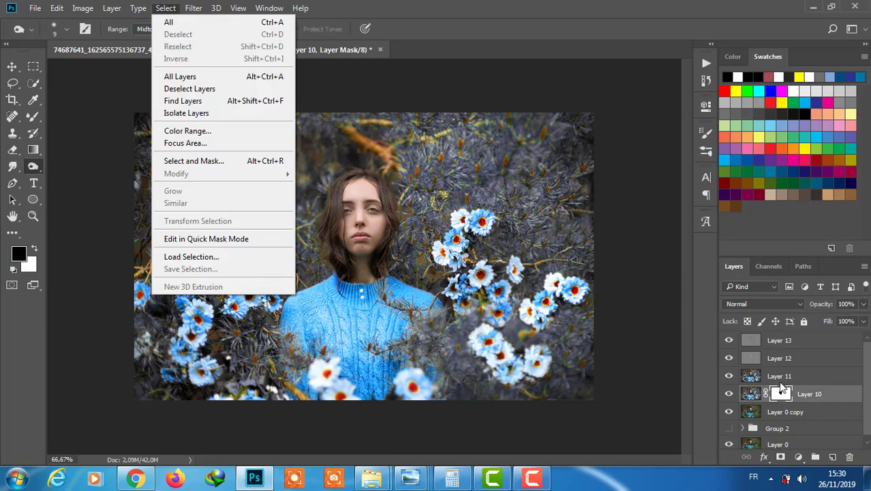
pyautogui.click(779, 376)
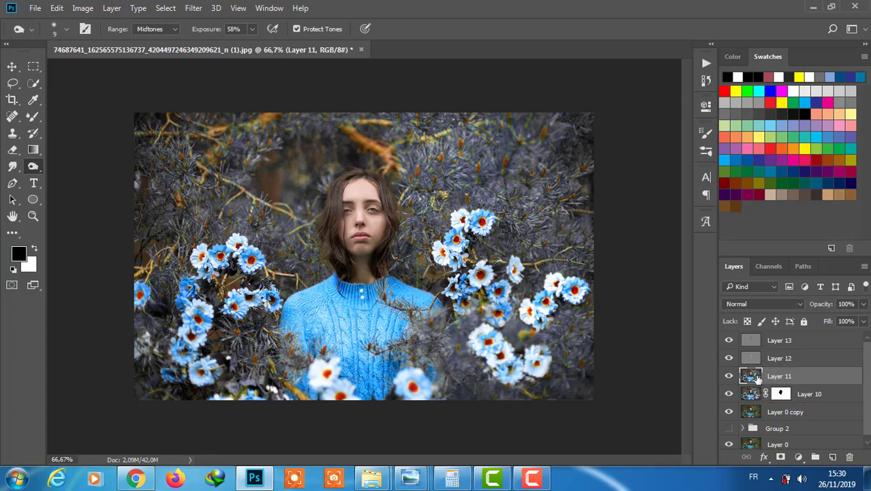
pyautogui.click(57, 7)
pyautogui.click(75, 29)
pyautogui.moveTo(791, 393)
pyautogui.mouseDown()
pyautogui.moveTo(792, 374)
pyautogui.moveTo(777, 368)
pyautogui.mouseUp()
pyautogui.click(831, 456)
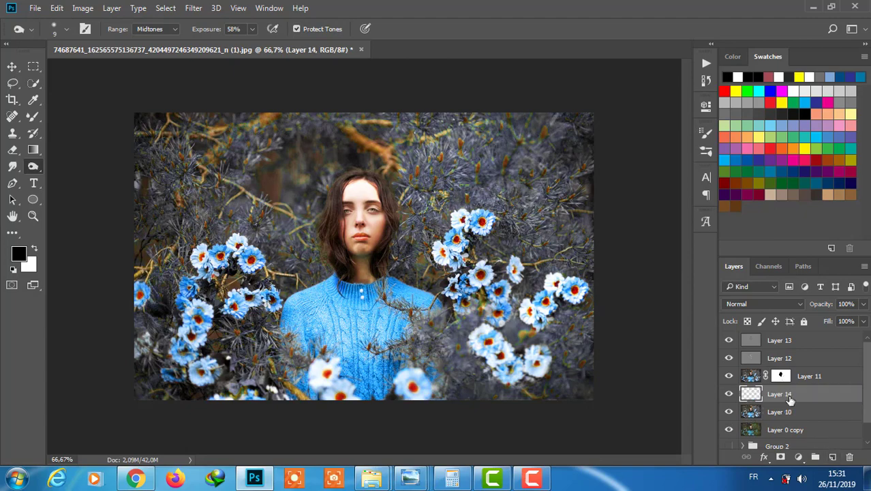
pyautogui.click(57, 7)
pyautogui.click(87, 45)
pyautogui.click(57, 8)
pyautogui.click(87, 45)
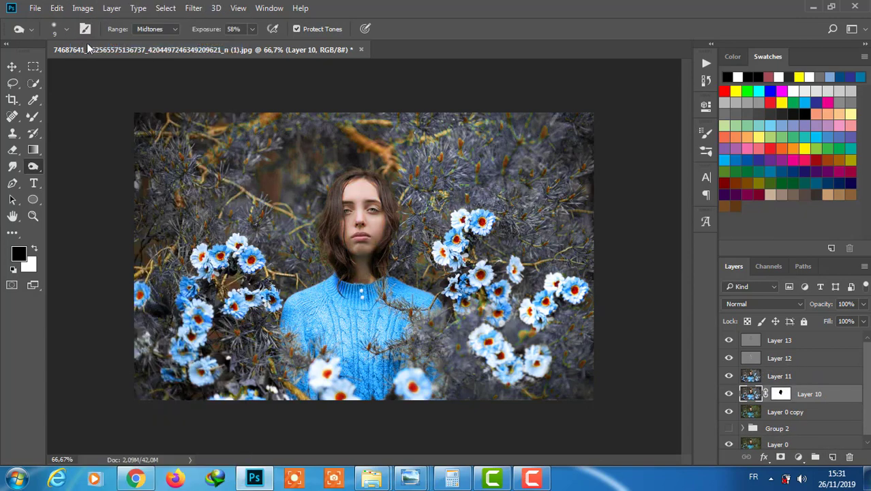
# Stamp visible layers into Layer 14, refine its mask via Select and Mask, and add Hue/Saturation.
pyautogui.hotkey('ctrl', 'alt', 'shift', 'e')
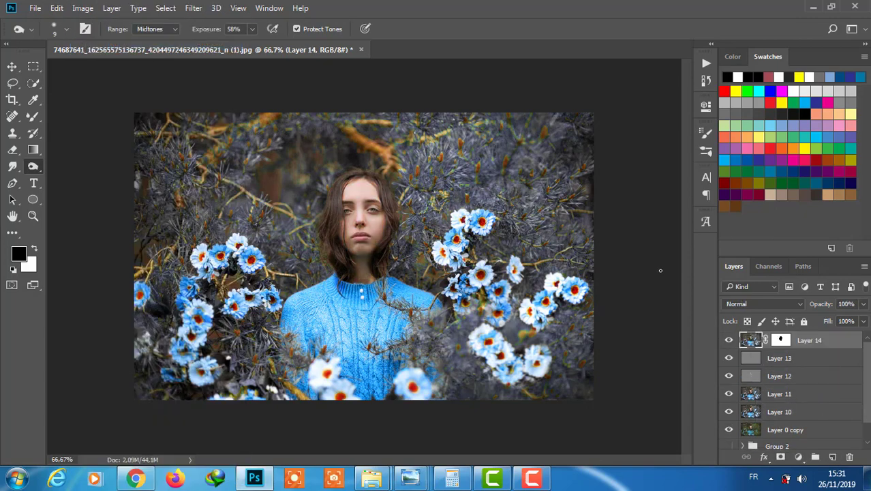
pyautogui.click(166, 7)
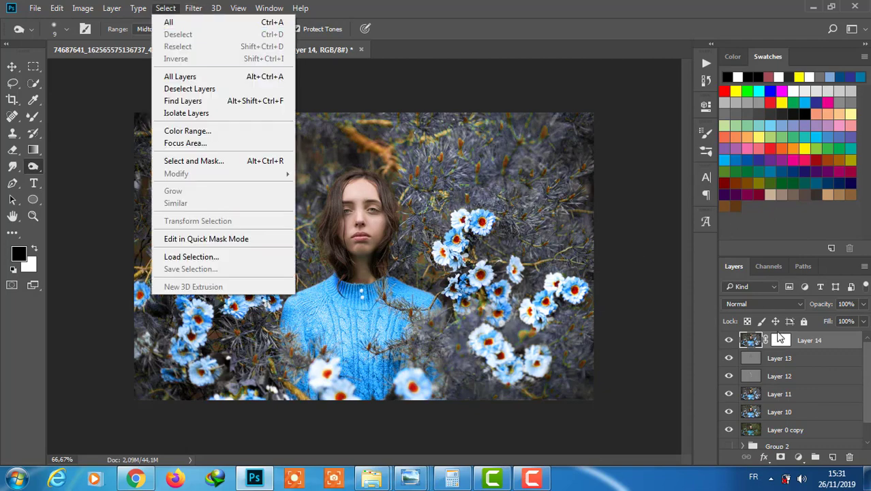
pyautogui.click(780, 338)
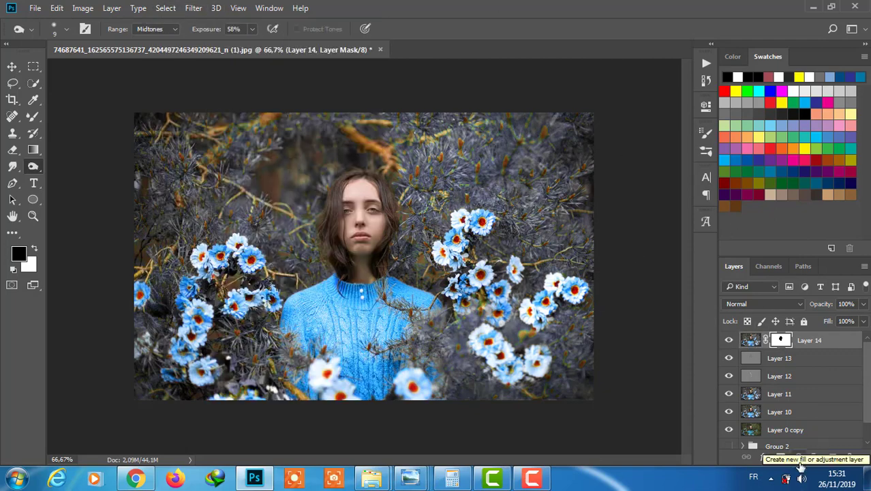
pyautogui.rightClick(782, 342)
pyautogui.click(787, 318)
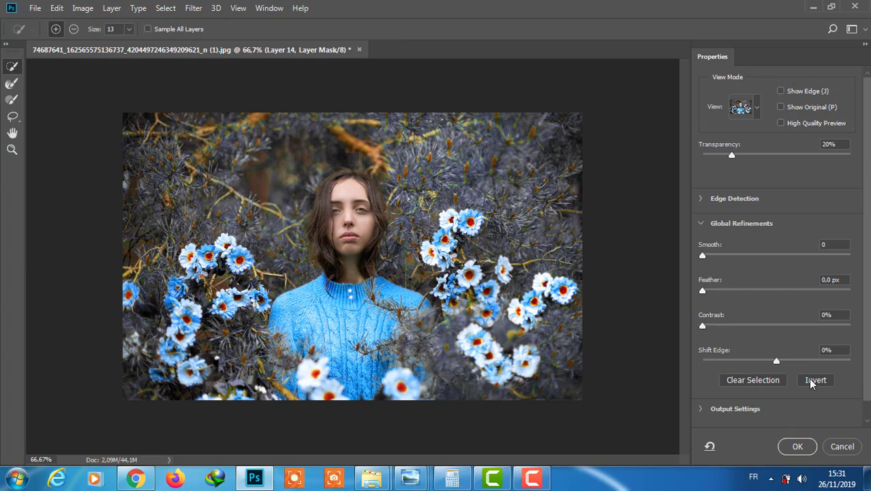
pyautogui.click(798, 446)
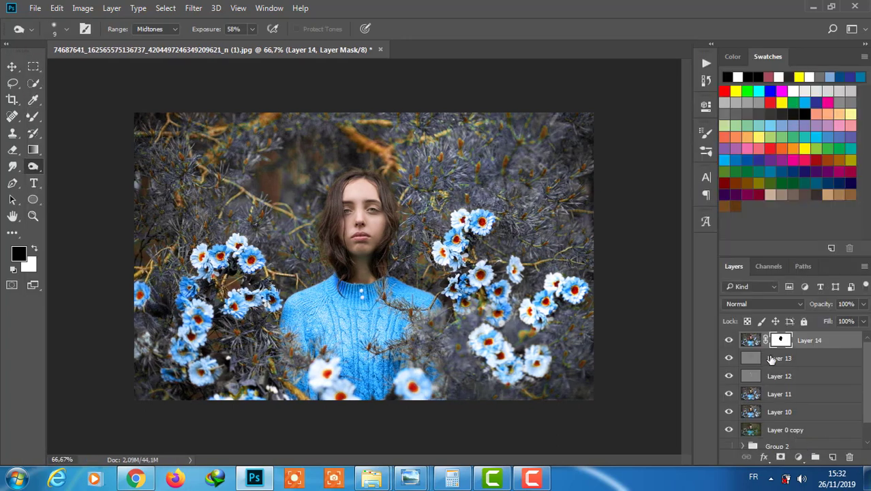
pyautogui.click(799, 456)
pyautogui.click(797, 299)
# Move Layer 14's mask onto the Hue/Saturation layer and shift the master hue negative.
pyautogui.moveTo(779, 359); pyautogui.dragTo(780, 340)
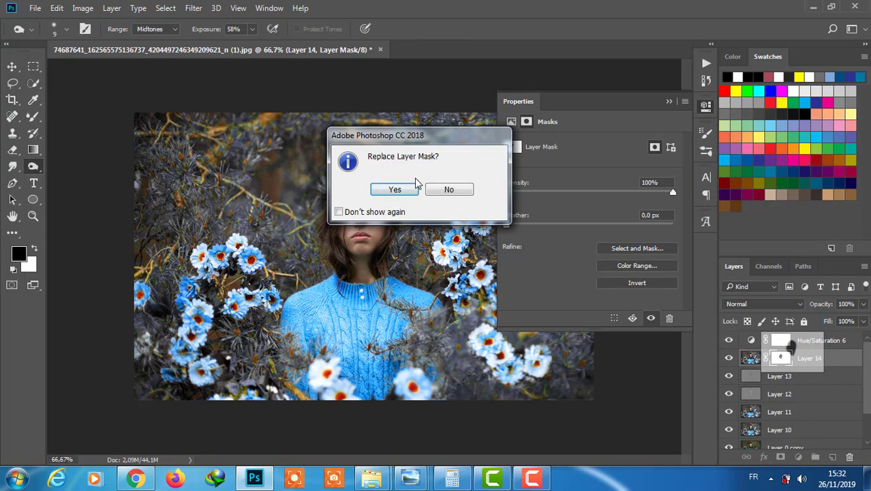
pyautogui.click(395, 189)
pyautogui.moveTo(589, 188); pyautogui.dragTo(583, 188)
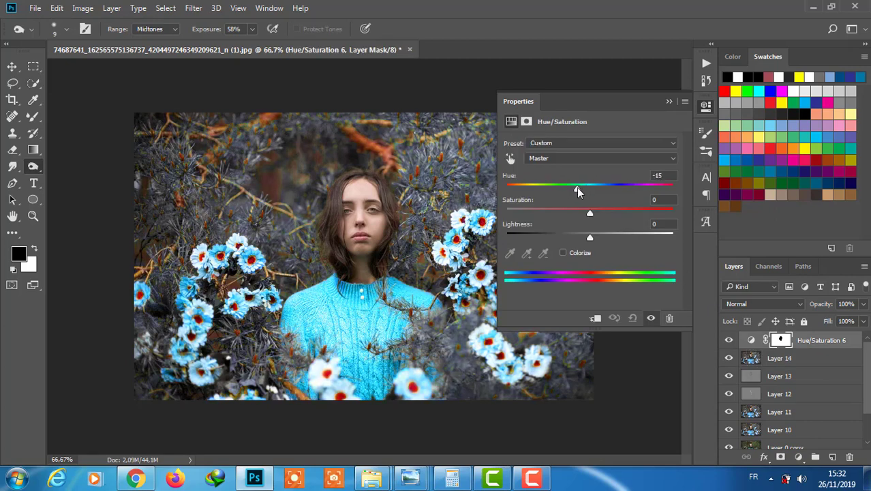
pyautogui.click(526, 121)
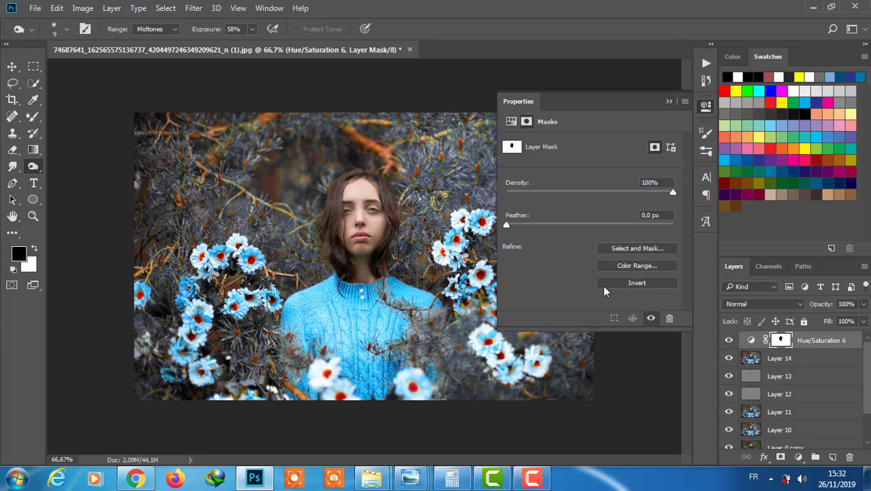
pyautogui.click(511, 121)
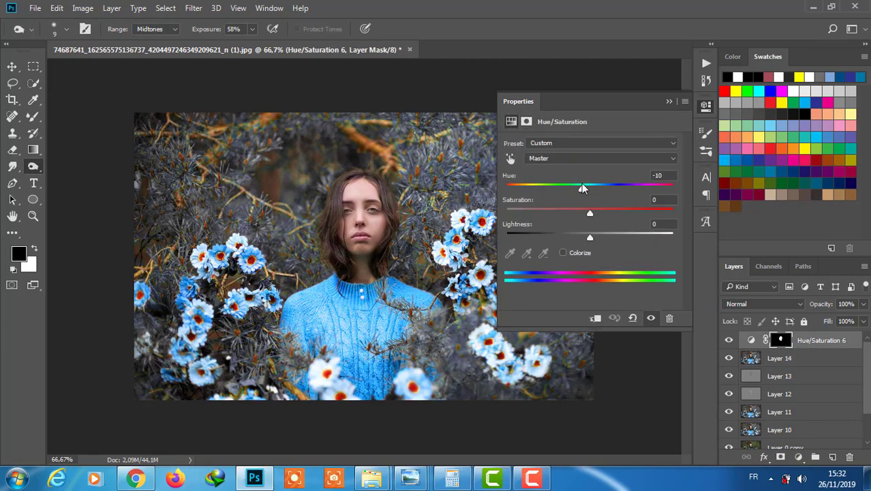
# Shift the Reds hue, then reset Hue/Saturation to its default values.
pyautogui.click(578, 159)
pyautogui.click(584, 175)
pyautogui.moveTo(590, 189)
pyautogui.mouseDown()
pyautogui.moveTo(577, 216)
pyautogui.moveTo(559, 185)
pyautogui.moveTo(598, 188)
pyautogui.mouseUp()
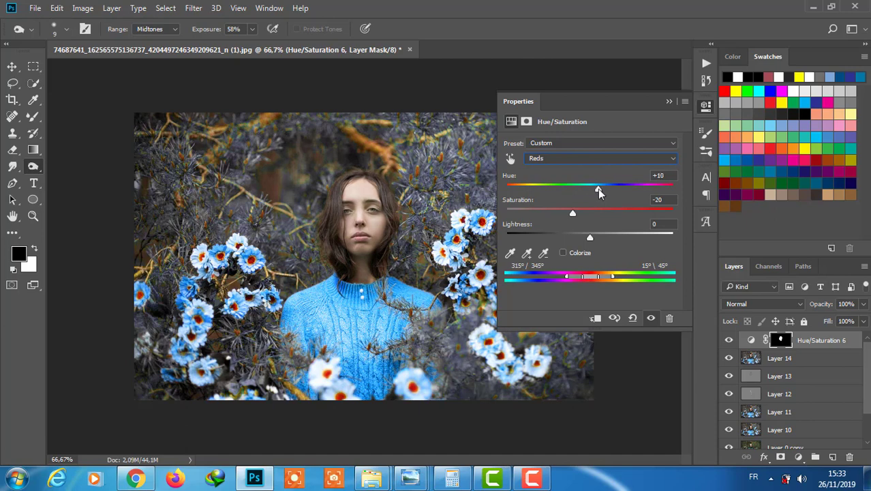
pyautogui.click(751, 340)
pyautogui.click(632, 317)
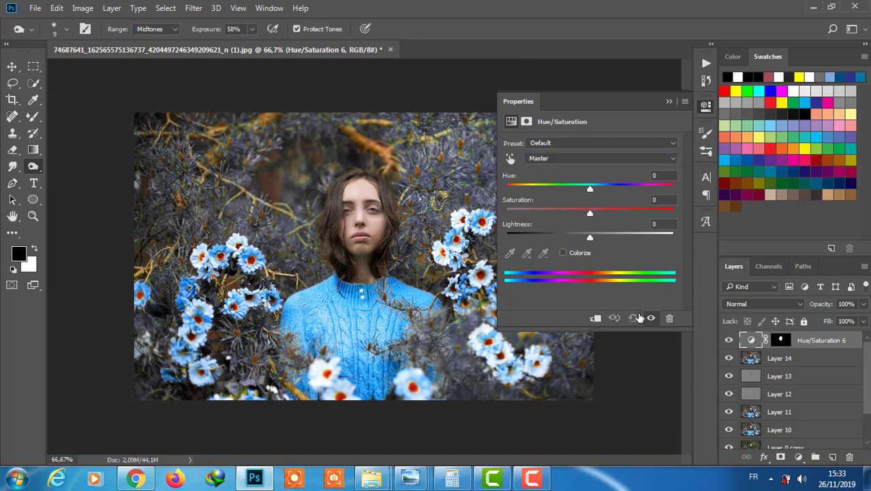
pyautogui.click(804, 459)
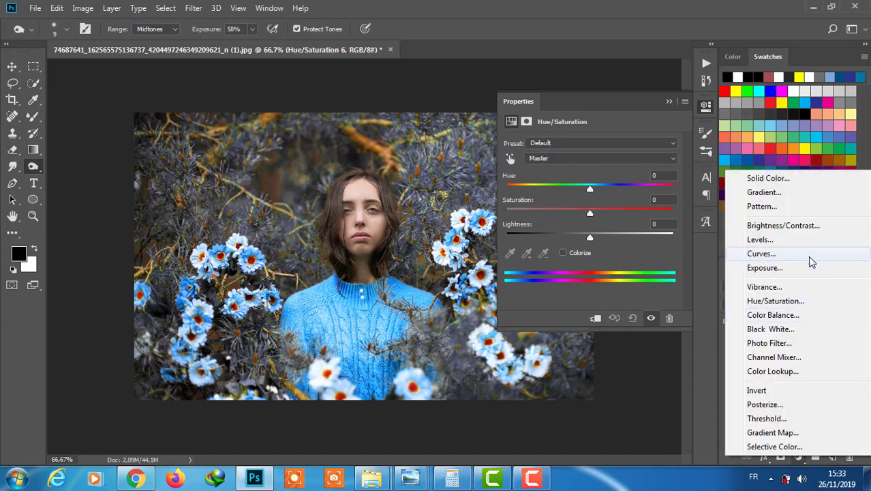
# Add a Curves 3 layer, move the mask onto it, and delete Hue/Saturation 6.
pyautogui.click(754, 253)
pyautogui.click(780, 358)
pyautogui.moveTo(782, 358); pyautogui.dragTo(781, 340)
pyautogui.click(402, 189)
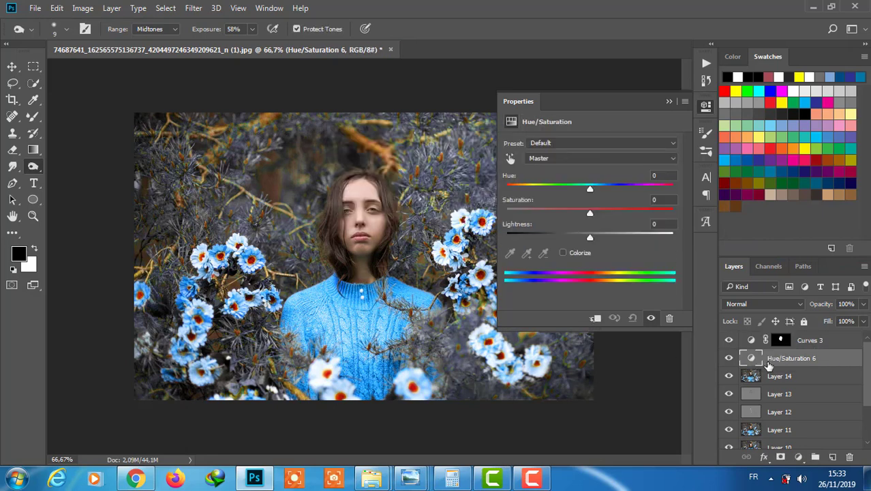
pyautogui.press('Delete')
# Lift the Curves 3 RGB curve with an upper point and add a lower shadow point.
pyautogui.click(781, 340)
pyautogui.moveTo(565, 277); pyautogui.dragTo(572, 254)
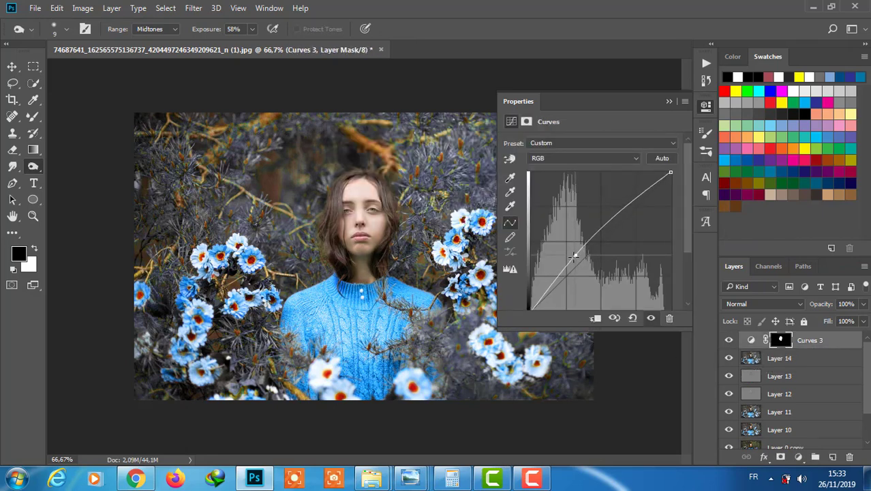
pyautogui.moveTo(611, 217); pyautogui.dragTo(611, 215)
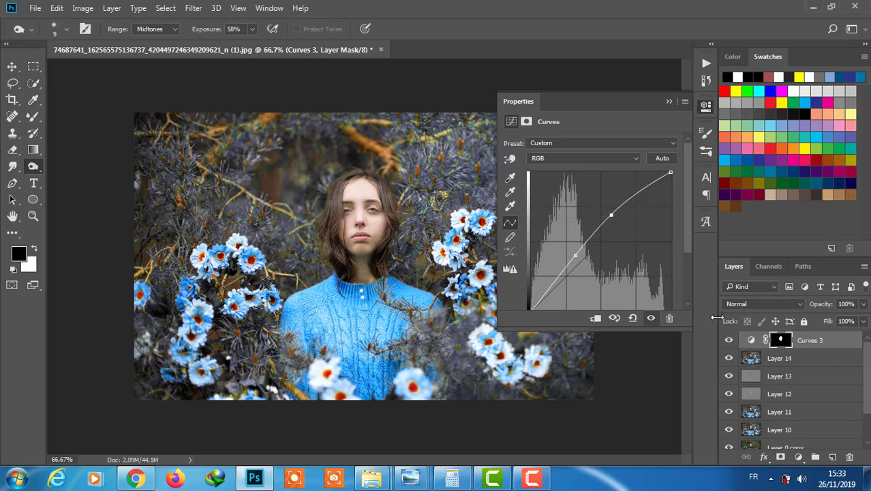
pyautogui.moveTo(611, 215); pyautogui.dragTo(611, 211)
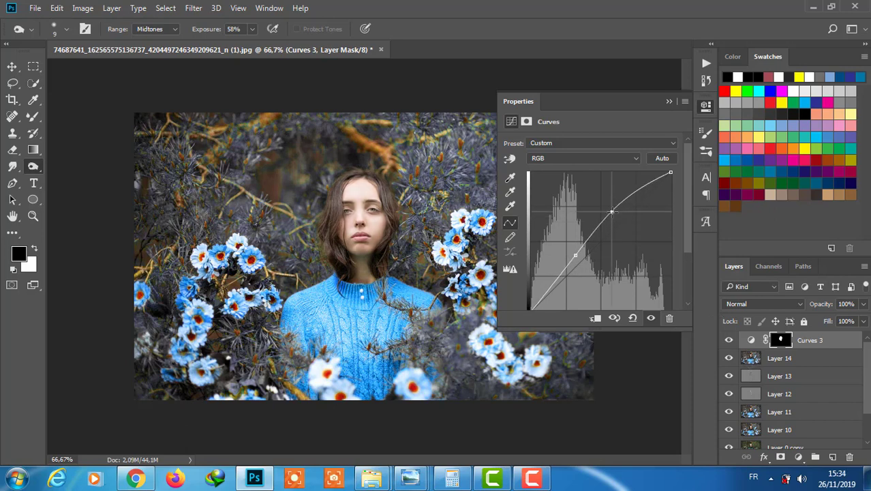
pyautogui.click(563, 272)
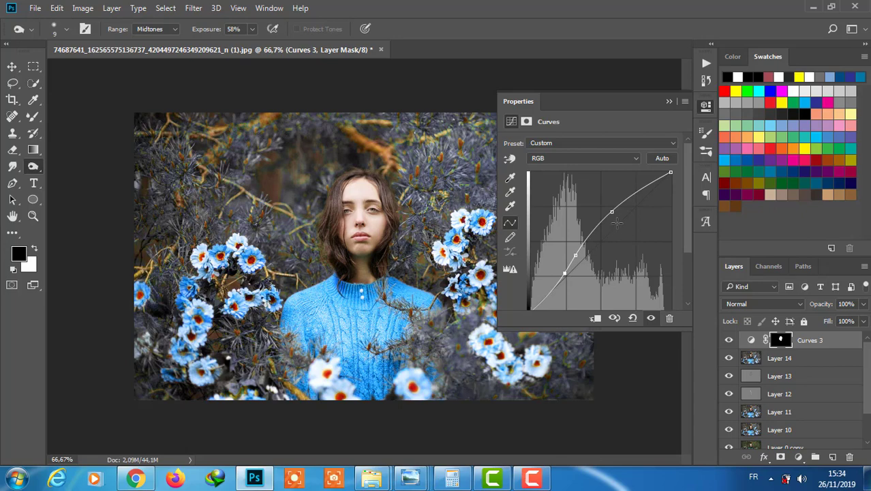
# Stamp visible layers into Layer 15 and open it in the Camera Raw Filter's HSL panel.
pyautogui.hotkey('ctrl', 'shift', 'alt', 'e')
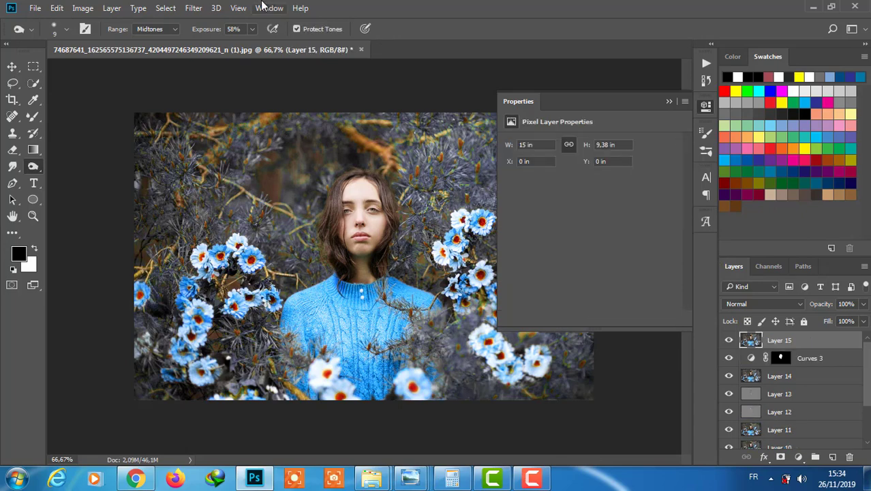
pyautogui.click(192, 8)
pyautogui.press('Escape')
pyautogui.click(193, 8)
pyautogui.click(226, 82)
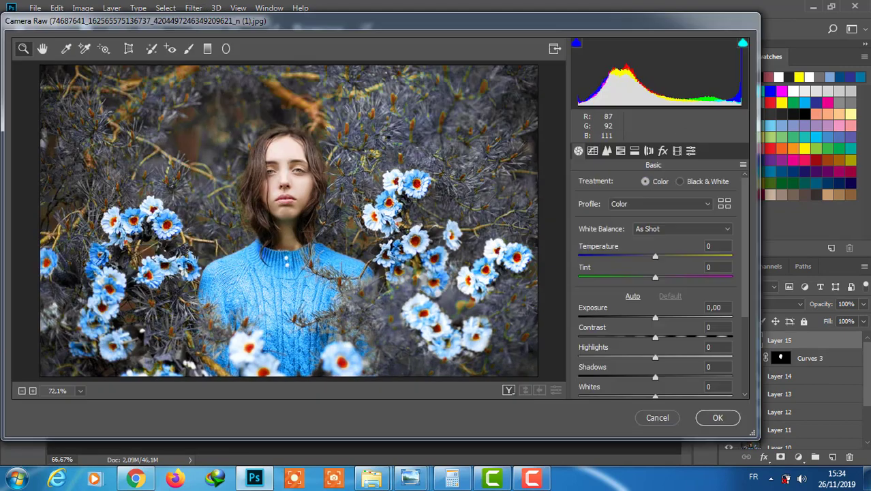
pyautogui.click(634, 150)
pyautogui.click(620, 150)
pyautogui.click(648, 150)
pyautogui.click(634, 151)
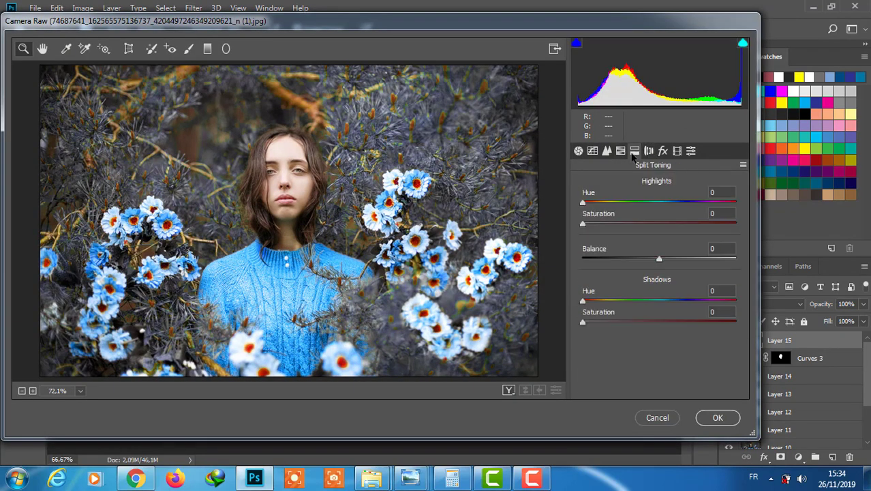
pyautogui.click(620, 150)
# Set the Oranges hue to -18 and Reds hue to -3, and apply Camera Raw.
pyautogui.click(683, 184)
pyautogui.click(659, 252)
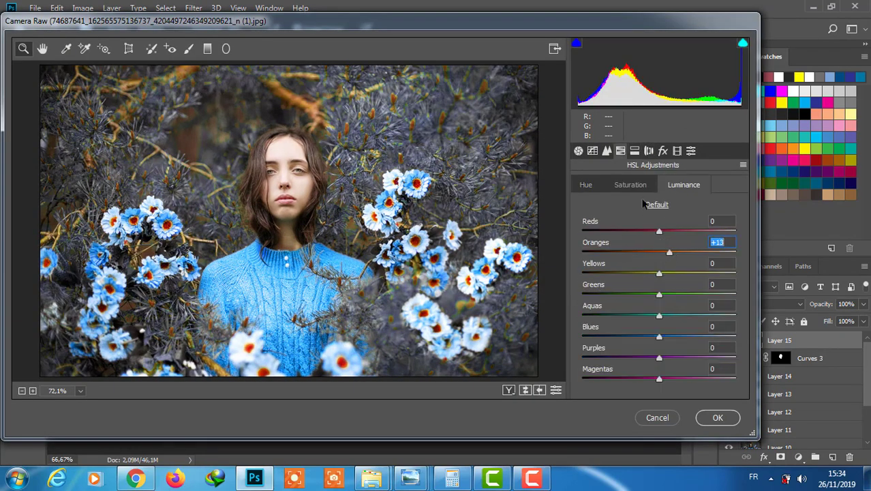
pyautogui.click(626, 186)
pyautogui.click(586, 185)
pyautogui.moveTo(659, 252); pyautogui.dragTo(645, 252)
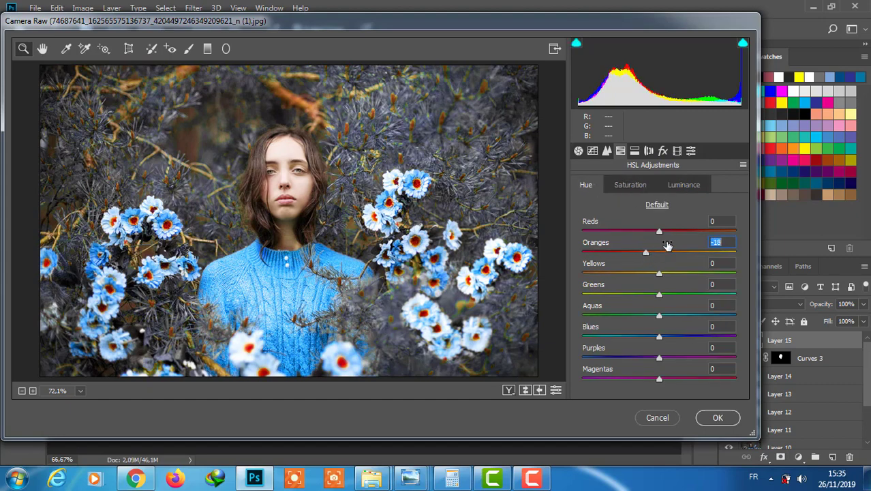
pyautogui.moveTo(659, 231); pyautogui.dragTo(656, 231)
pyautogui.click(698, 418)
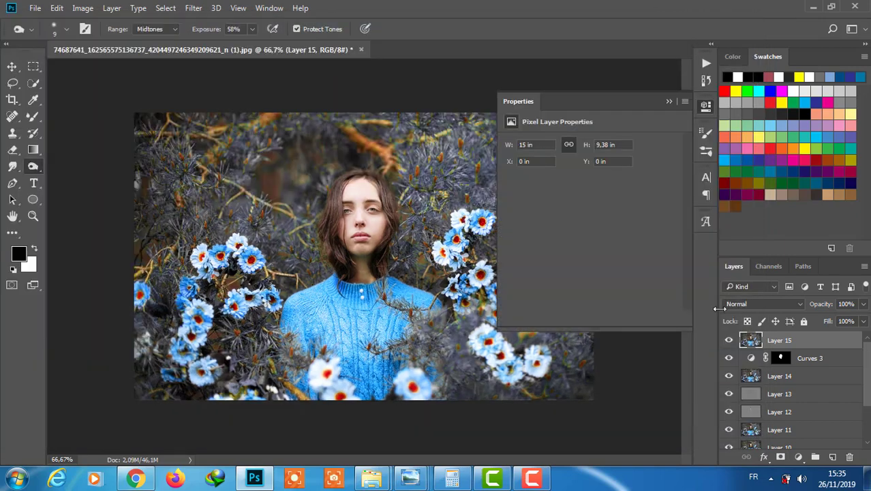
pyautogui.click(755, 359)
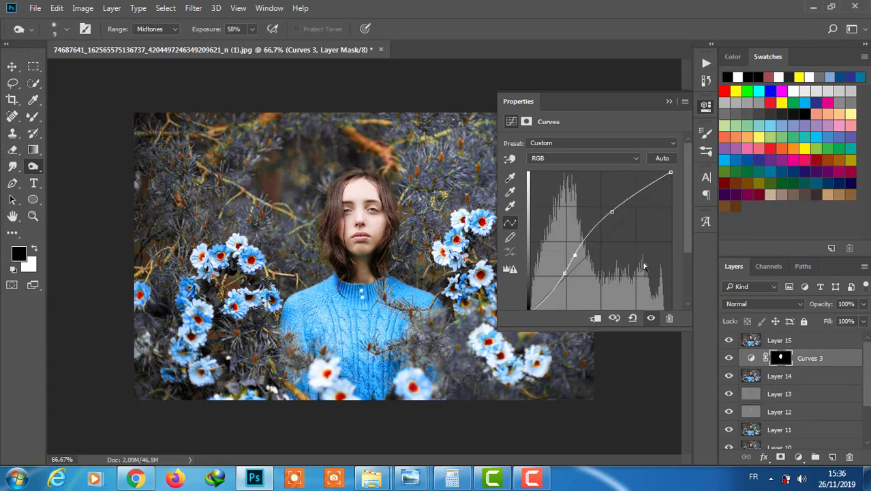
# Select Layer 15, zoom into the face, and start a no-stroke Pen path at the lips.
pyautogui.click(756, 340)
pyautogui.hotkey('ctrl', '+')
pyautogui.hotkey('ctrl', '+')
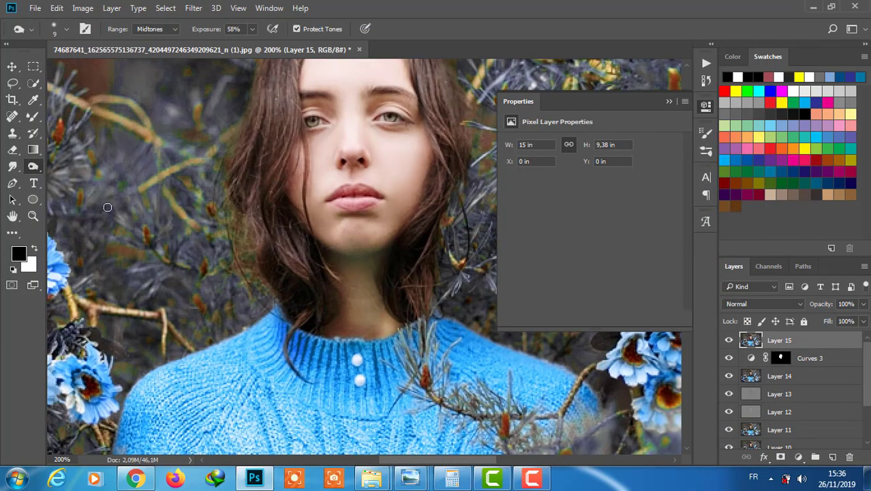
pyautogui.press('p')
pyautogui.click(383, 197)
pyautogui.click(395, 181)
pyautogui.click(163, 29)
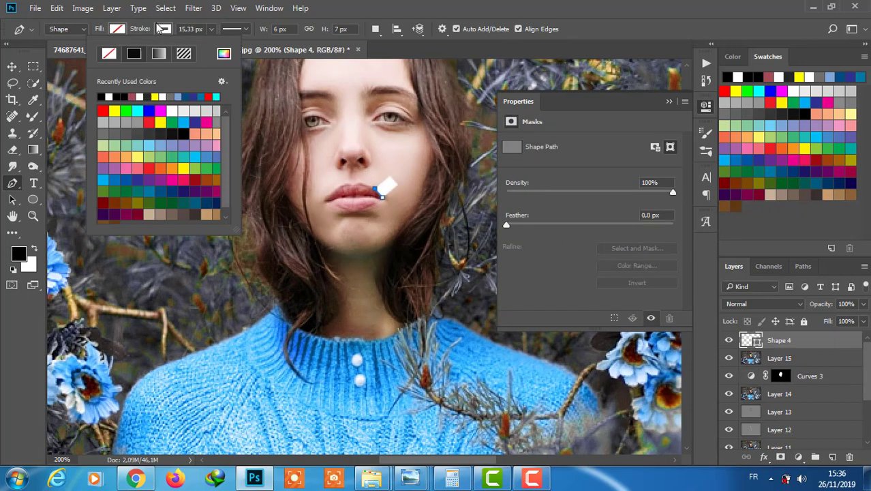
pyautogui.click(115, 55)
# Trace anchor points along the upper, left and lower lip to close the path.
pyautogui.click(365, 184)
pyautogui.click(359, 184)
pyautogui.click(347, 184)
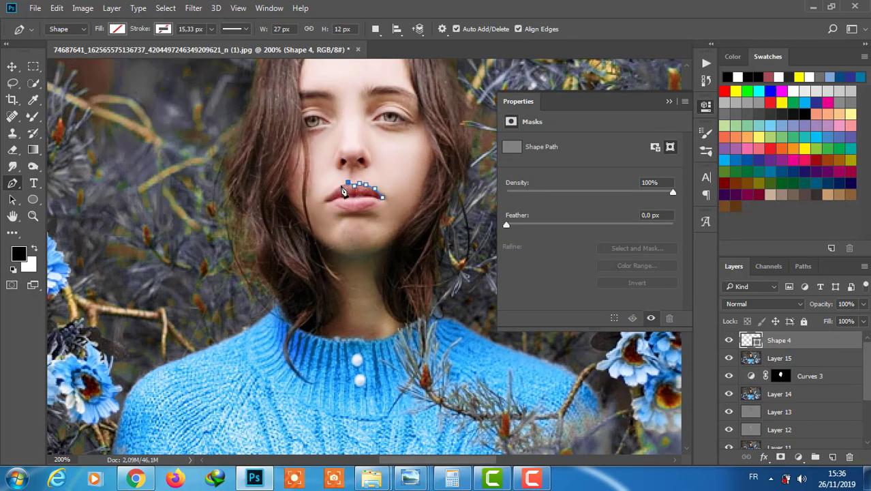
pyautogui.click(341, 189)
pyautogui.click(334, 194)
pyautogui.click(330, 199)
pyautogui.click(334, 205)
pyautogui.click(341, 210)
pyautogui.click(357, 217)
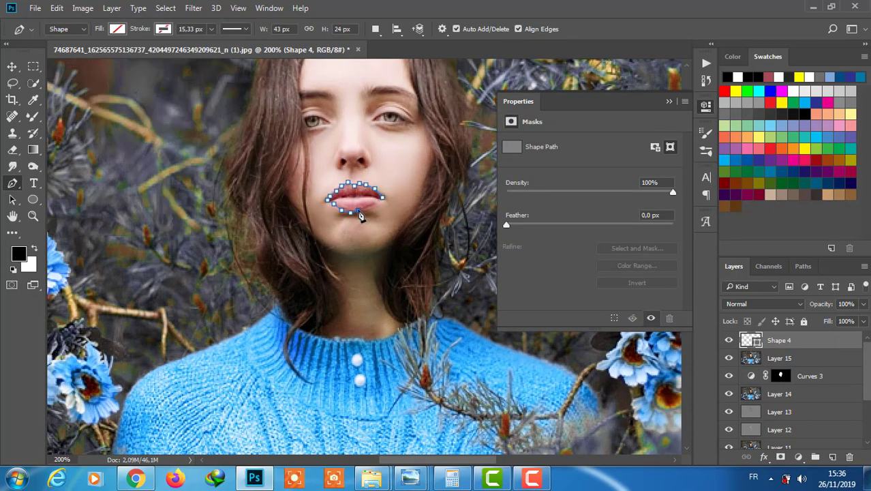
pyautogui.click(372, 212)
pyautogui.click(383, 197)
# Turn the closed lip path into a selection.
pyautogui.rightClick(349, 205)
pyautogui.click(383, 229)
pyautogui.press('Return')
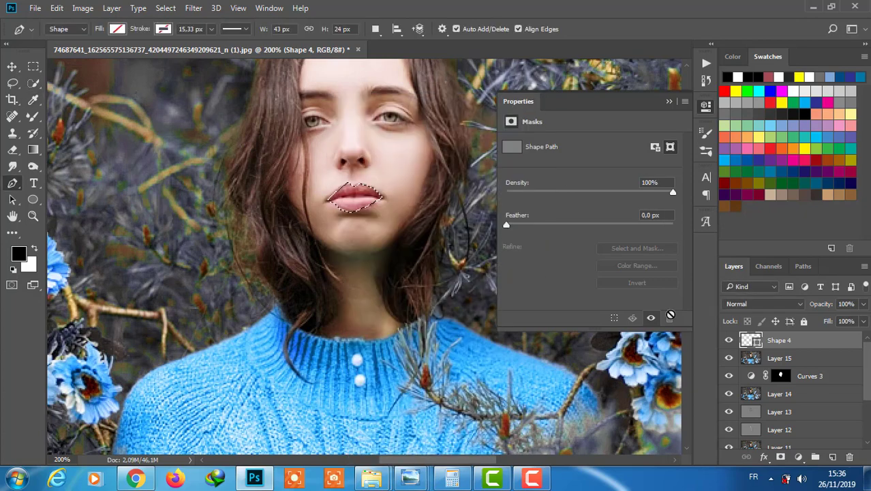
# Try a clipped Hue/Saturation hue shift on the lips, then undo it and a new group.
pyautogui.click(798, 456)
pyautogui.click(774, 307)
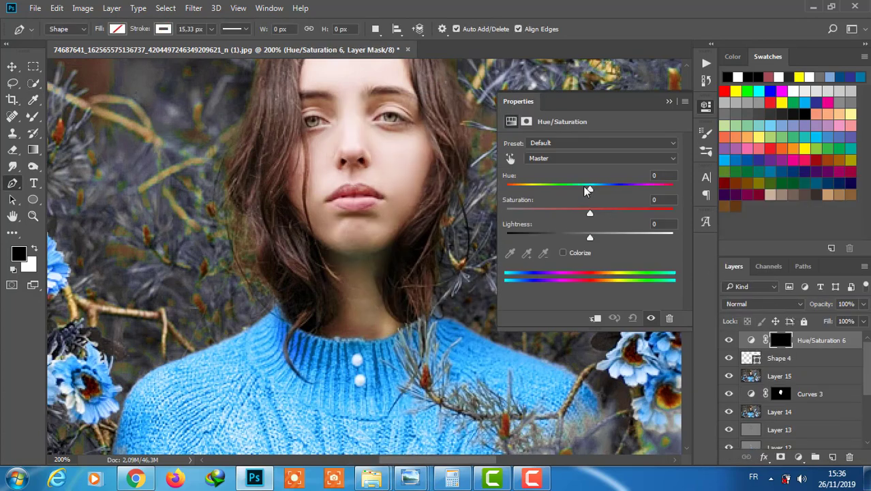
pyautogui.click(595, 318)
pyautogui.moveTo(590, 188)
pyautogui.mouseDown()
pyautogui.moveTo(579, 188)
pyautogui.moveTo(582, 213)
pyautogui.mouseUp()
pyautogui.hotkey('alt', 'ctrl', 'z')
pyautogui.hotkey('alt', 'ctrl', 'z')
pyautogui.hotkey('alt', 'ctrl', 'z')
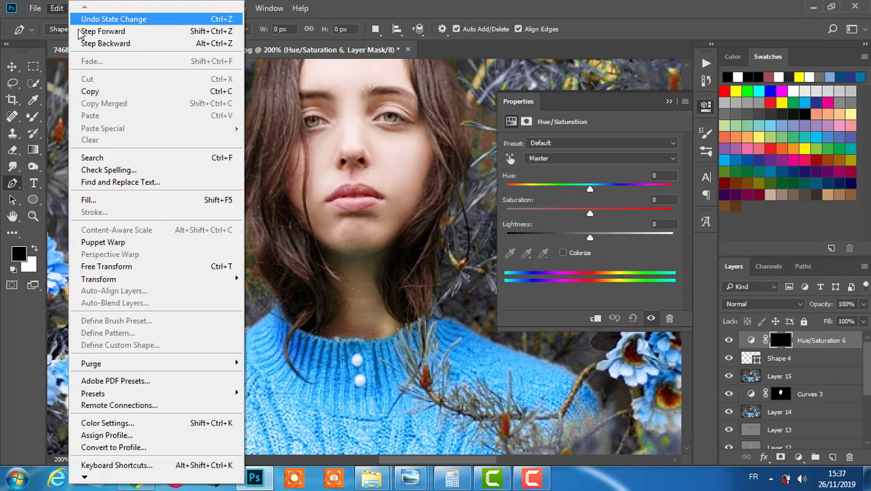
pyautogui.hotkey('alt', 'ctrl', 'z')
pyautogui.click(763, 357)
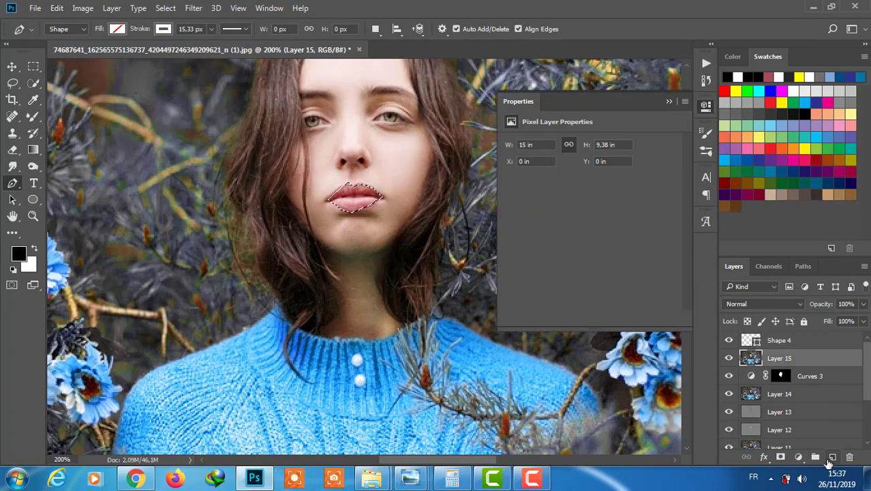
pyautogui.click(815, 456)
pyautogui.hotkey('ctrl', 'z')
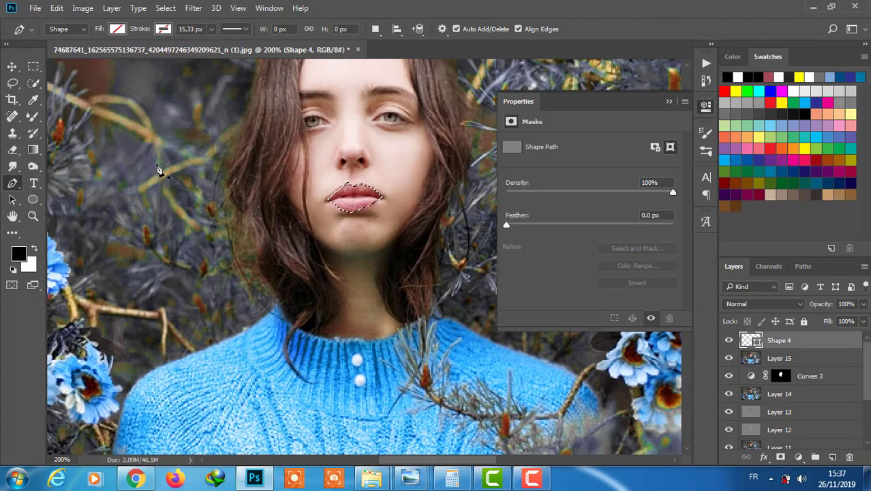
# Refine the lip selection in Quick Mask using a 15 px soft round brush.
pyautogui.press('q')
pyautogui.click(36, 248)
pyautogui.rightClick(33, 116)
pyautogui.click(170, 113)
pyautogui.click(67, 29)
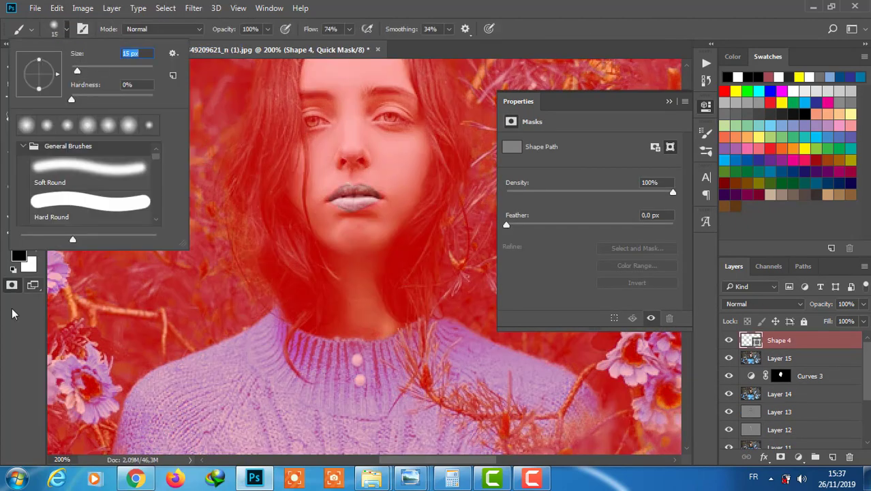
pyautogui.press('Return')
pyautogui.press('q')
pyautogui.press('q')
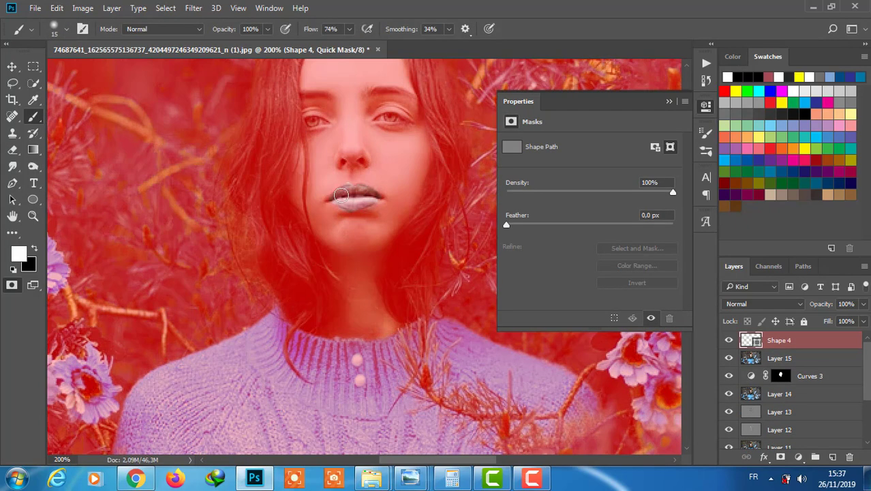
pyautogui.press('q')
pyautogui.press('q')
pyautogui.press('q')
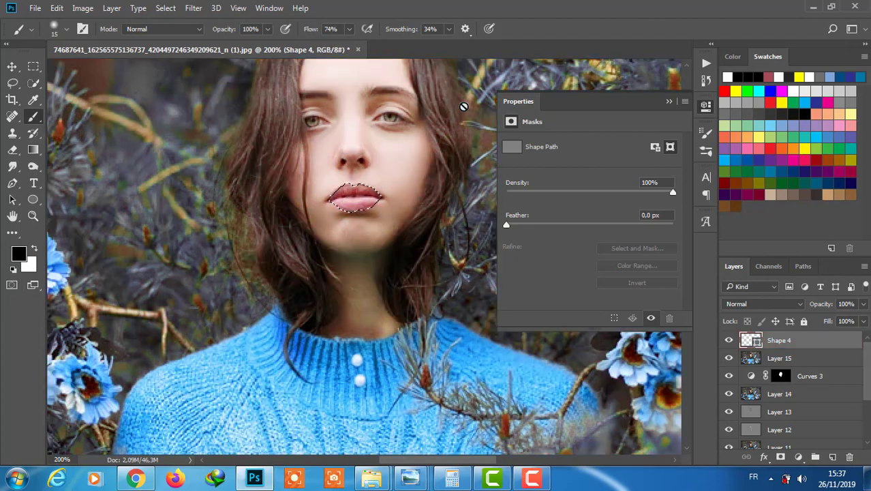
pyautogui.press('q')
pyautogui.press('x')
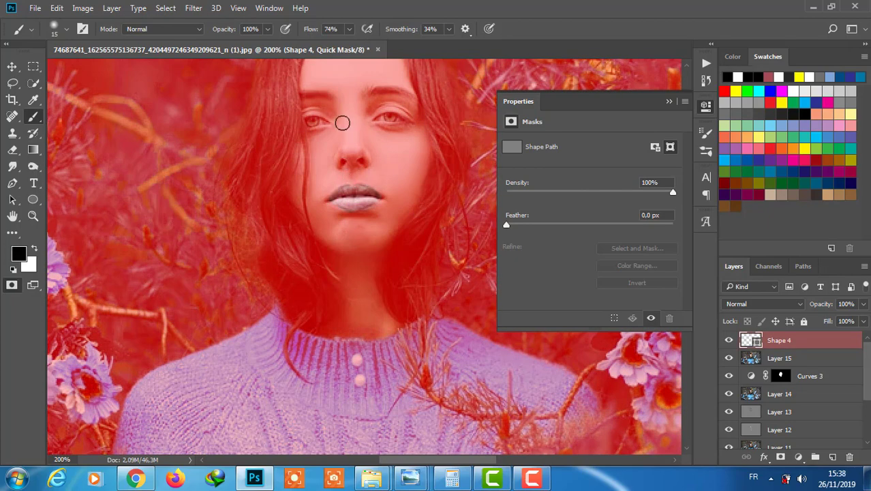
pyautogui.press('q')
# Add a lips-only Hue/Saturation layer with Hue +8 and Saturation +38.
pyautogui.click(798, 457)
pyautogui.click(756, 303)
pyautogui.moveTo(590, 184); pyautogui.dragTo(620, 214)
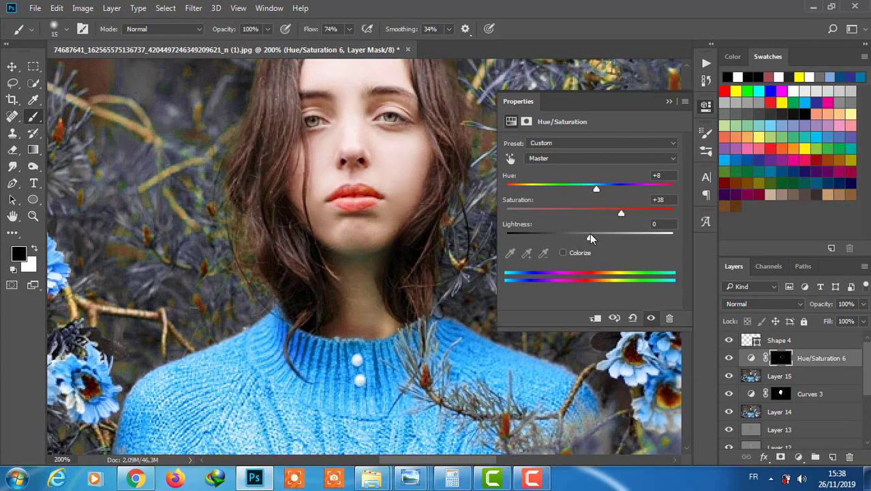
pyautogui.hotkey('ctrl', '-')
pyautogui.hotkey('ctrl', '-')
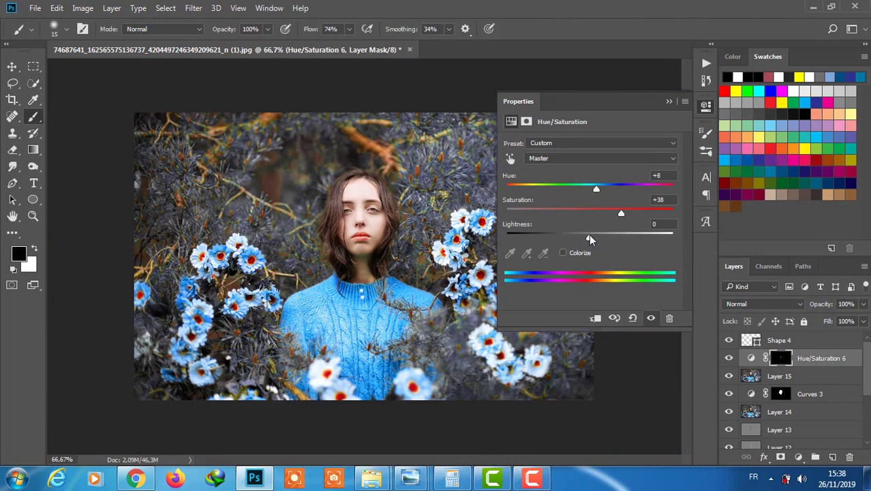
pyautogui.click(668, 102)
pyautogui.hotkey('ctrl', '-')
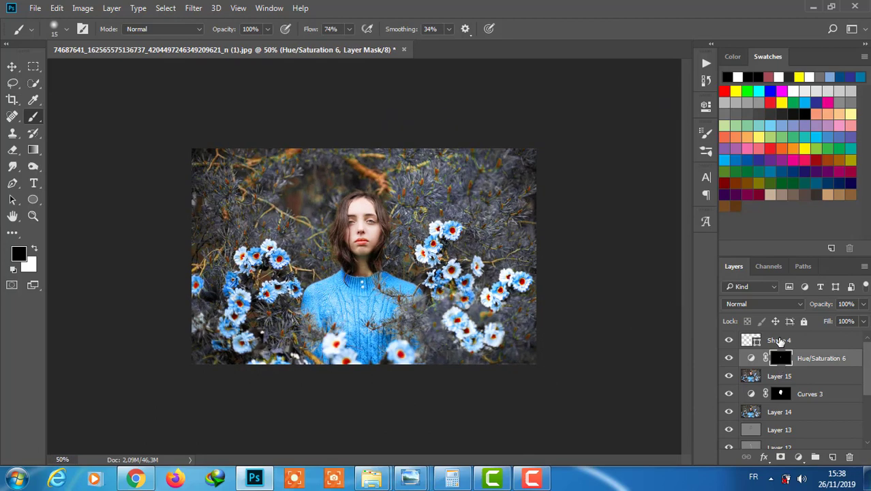
# Stamp all visible layers into Layer 16 and give it Camera Raw Exposure +0.30 and Contrast +4.
pyautogui.click(780, 340)
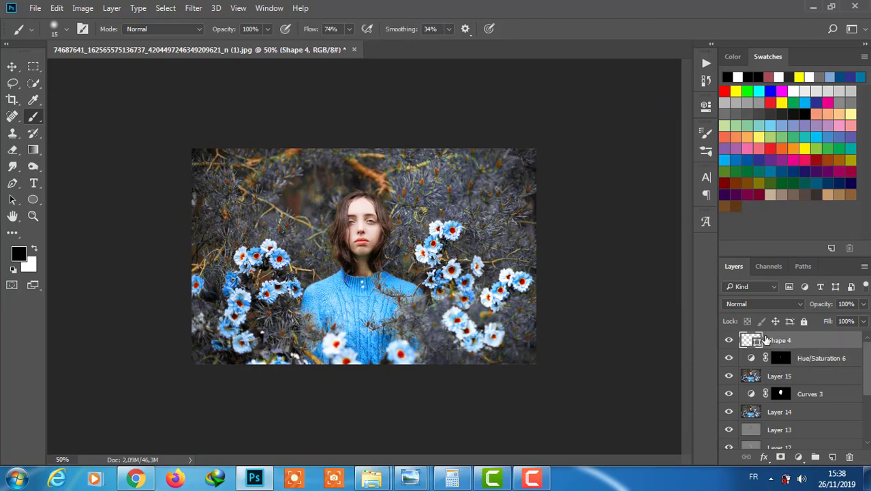
pyautogui.hotkey('ctrl', 'shift', 'alt', 'e')
pyautogui.click(193, 8)
pyautogui.click(286, 89)
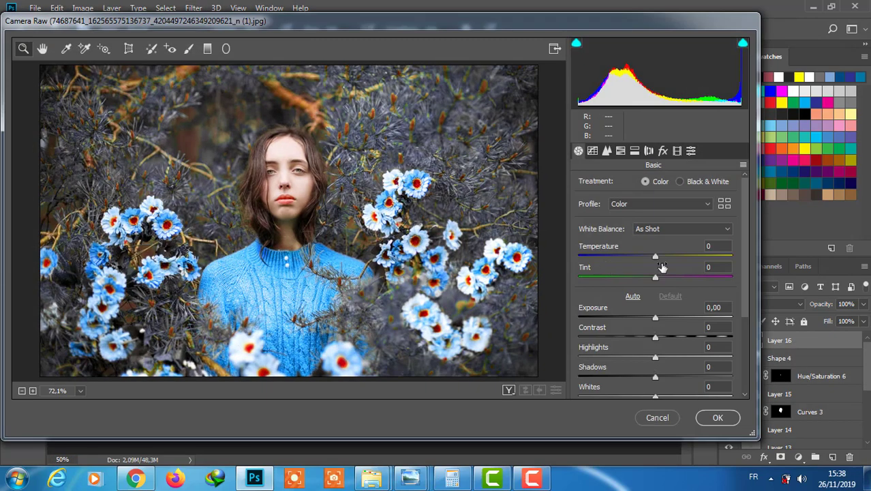
pyautogui.scroll(-2, 656, 273)
pyautogui.moveTo(655, 289); pyautogui.dragTo(658, 309)
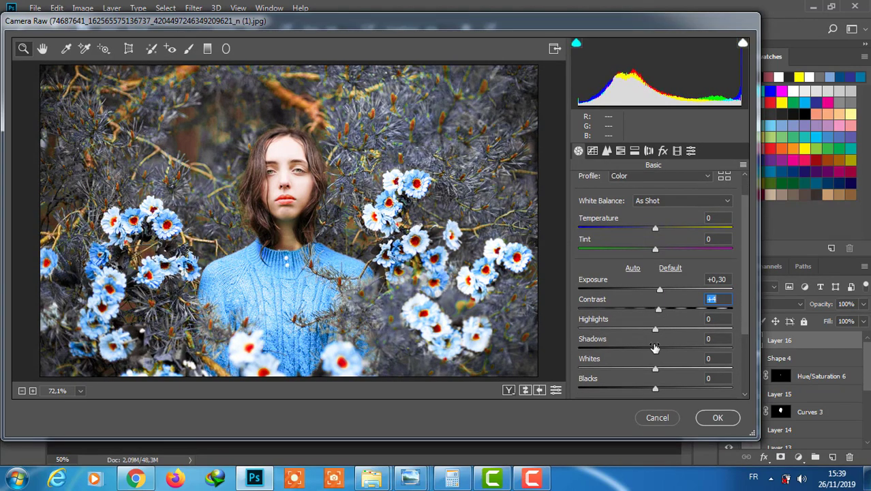
pyautogui.click(656, 332)
# Set Camera Raw Shadows -100, Whites +34, Blacks -27 and Dehaze +19, then apply.
pyautogui.moveTo(655, 349); pyautogui.dragTo(579, 349)
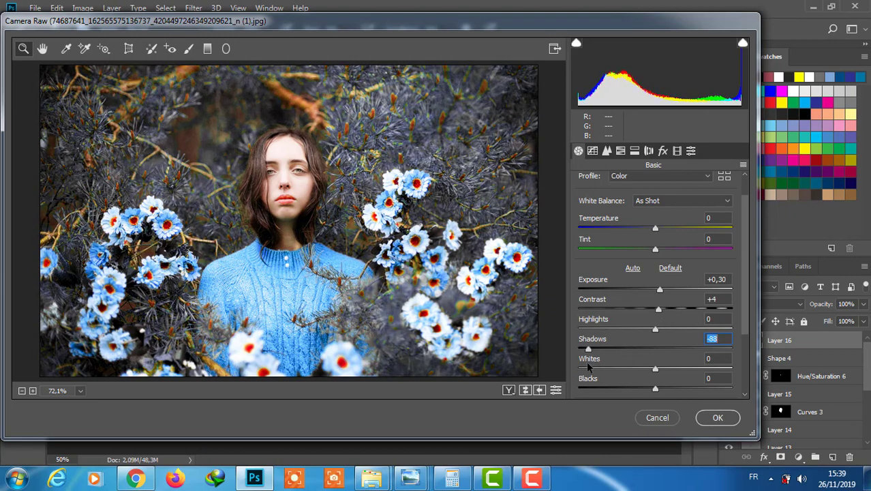
pyautogui.moveTo(654, 369); pyautogui.dragTo(687, 366)
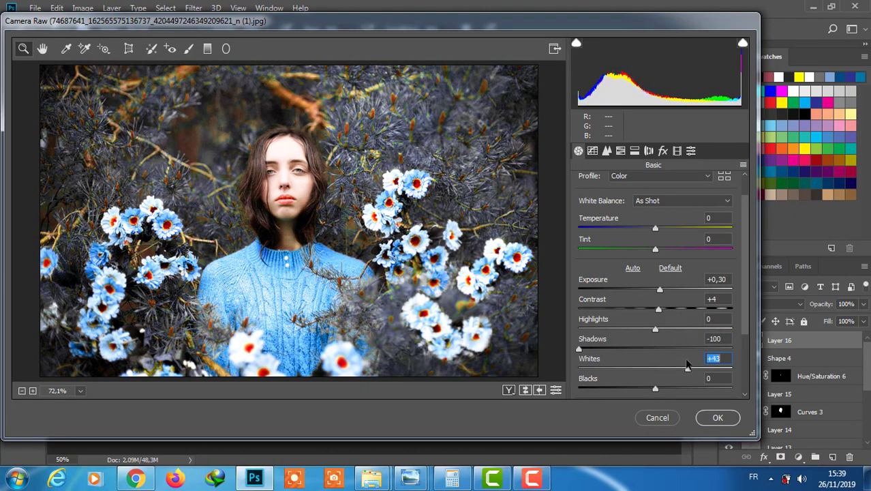
pyautogui.scroll(-2, 744, 330)
pyautogui.moveTo(655, 331)
pyautogui.mouseDown()
pyautogui.moveTo(619, 330)
pyautogui.moveTo(634, 330)
pyautogui.mouseUp()
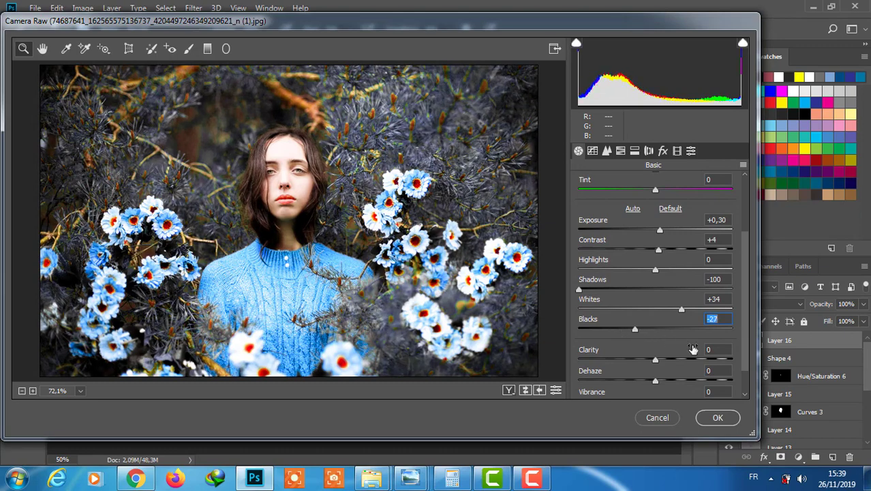
pyautogui.moveTo(655, 360)
pyautogui.mouseDown()
pyautogui.moveTo(646, 361)
pyautogui.moveTo(665, 362)
pyautogui.moveTo(648, 361)
pyautogui.moveTo(669, 380)
pyautogui.moveTo(659, 370)
pyautogui.mouseUp()
pyautogui.scroll(-1, 669, 368)
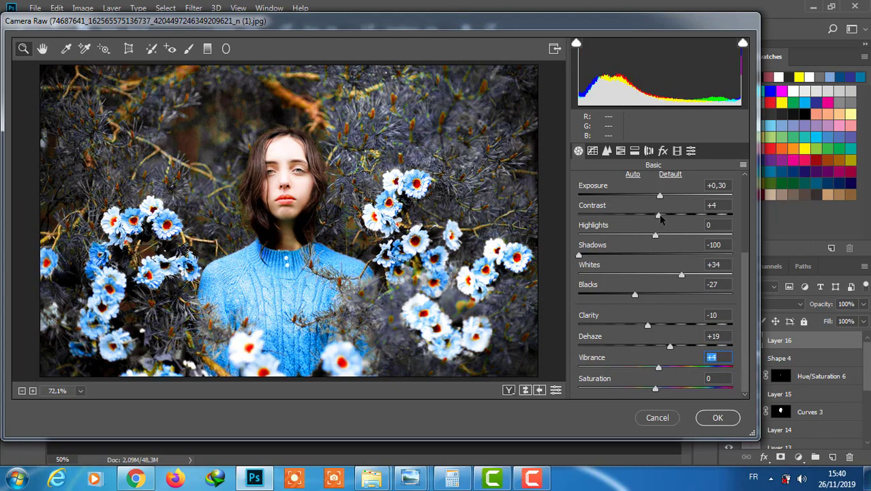
pyautogui.click(721, 417)
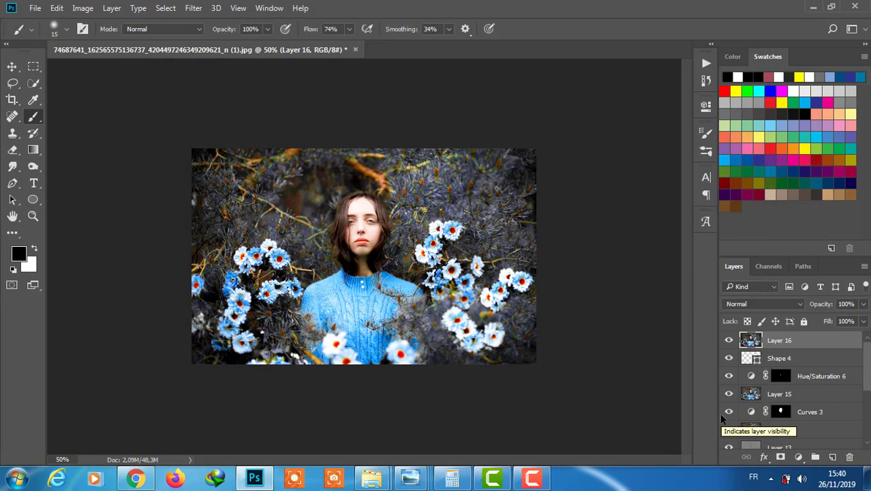
pyautogui.click(728, 340)
pyautogui.click(728, 340)
pyautogui.click(728, 340)
pyautogui.click(729, 340)
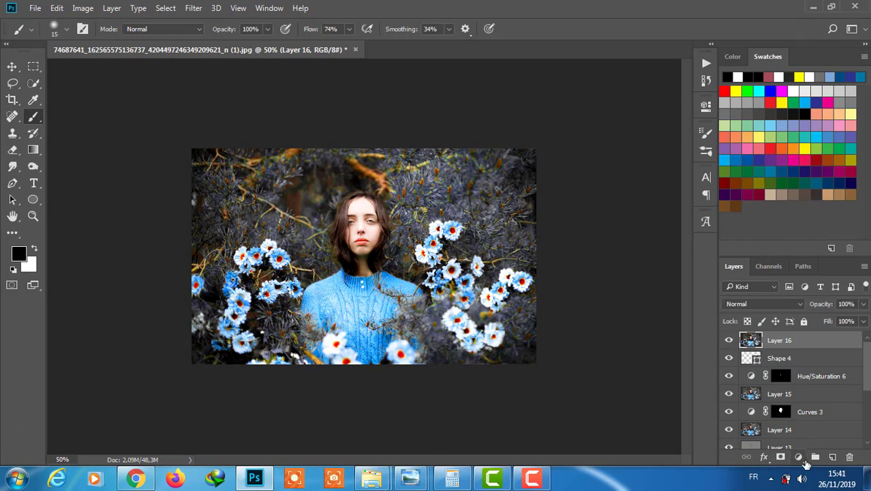
pyautogui.click(32, 167)
pyautogui.click(194, 8)
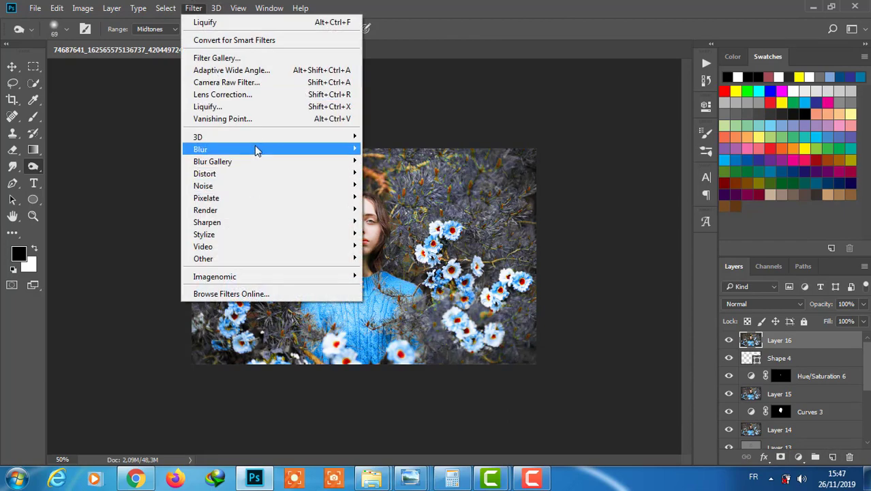
pyautogui.click(265, 112)
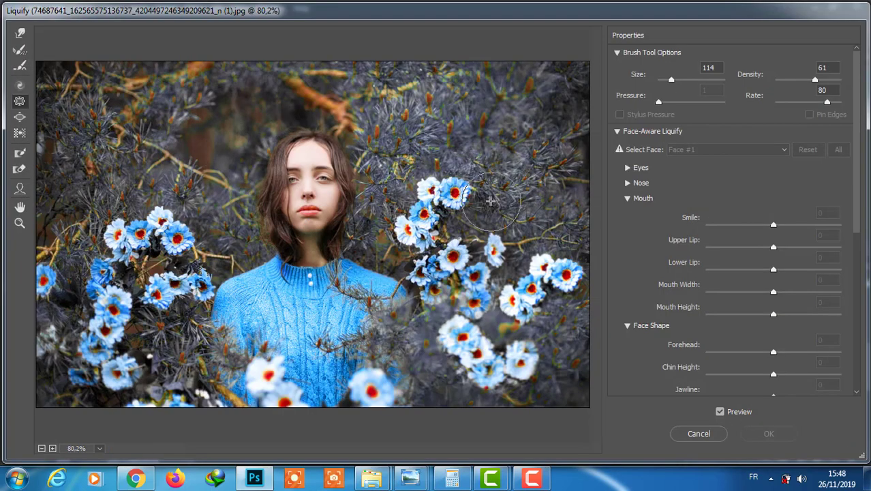
# Leave Liquify and group Layer 13 through Layer 0 copy together.
pyautogui.click(769, 433)
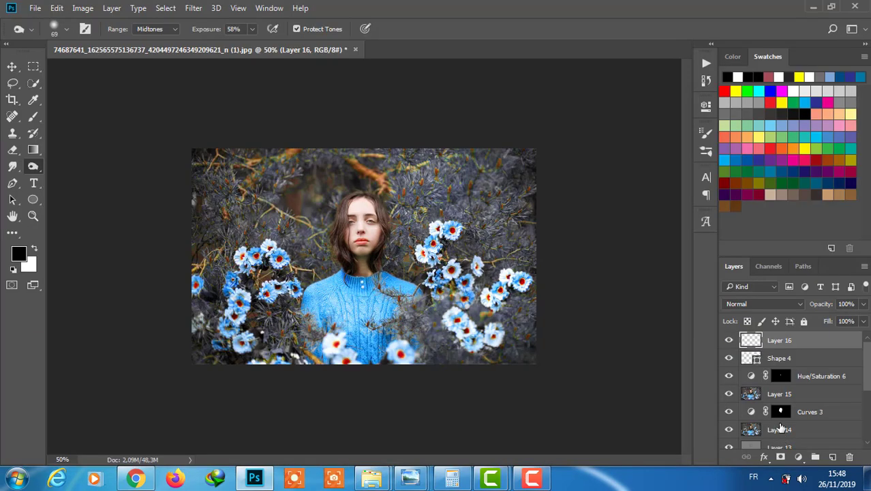
pyautogui.click(776, 358)
pyautogui.scroll(-3, 784, 389)
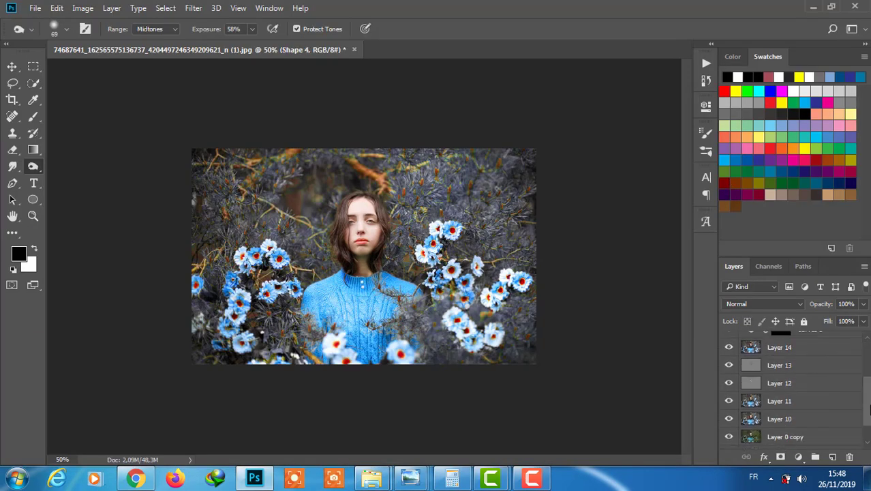
pyautogui.scroll(-2, 784, 388)
pyautogui.click(532, 477)
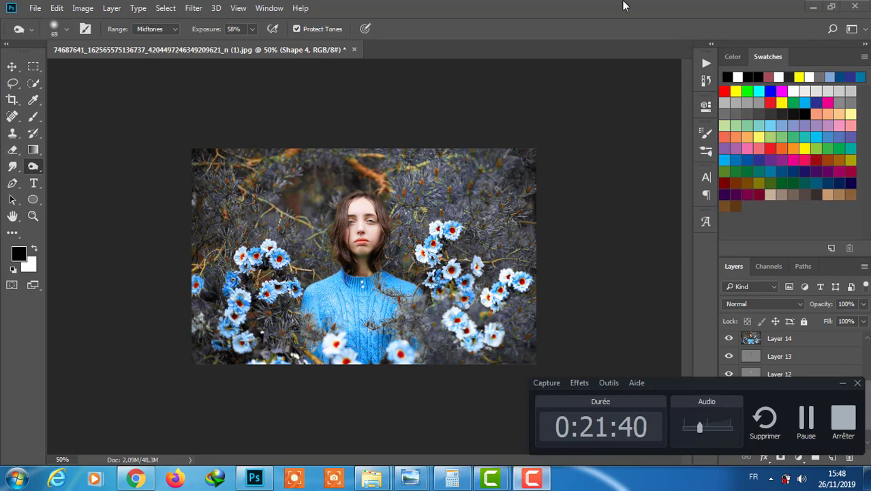
pyautogui.click(531, 477)
pyautogui.click(779, 356)
pyautogui.keyDown('shift'); pyautogui.click(784, 427); pyautogui.keyUp('shift')
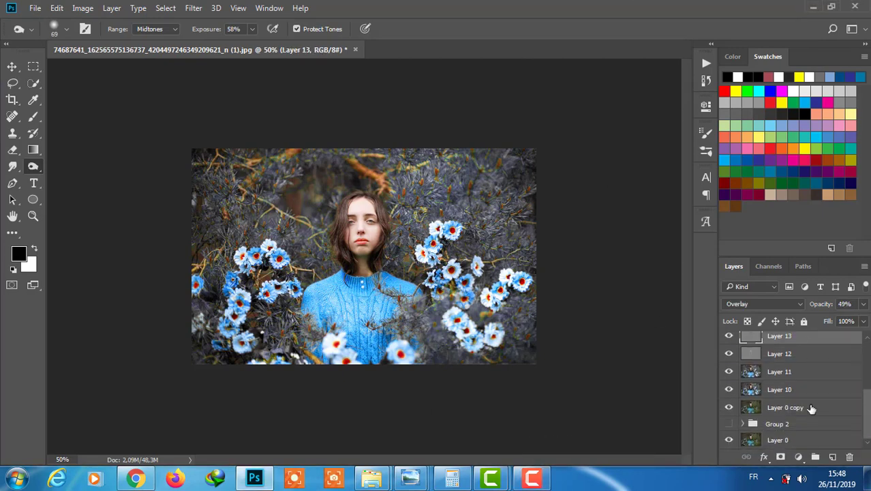
pyautogui.hotkey('ctrl', 'g')
# Stamp visible into Layer 16, group the upper layers and hide Groups 3 and 4.
pyautogui.hotkey('ctrl', 'alt', 'shift', 'e')
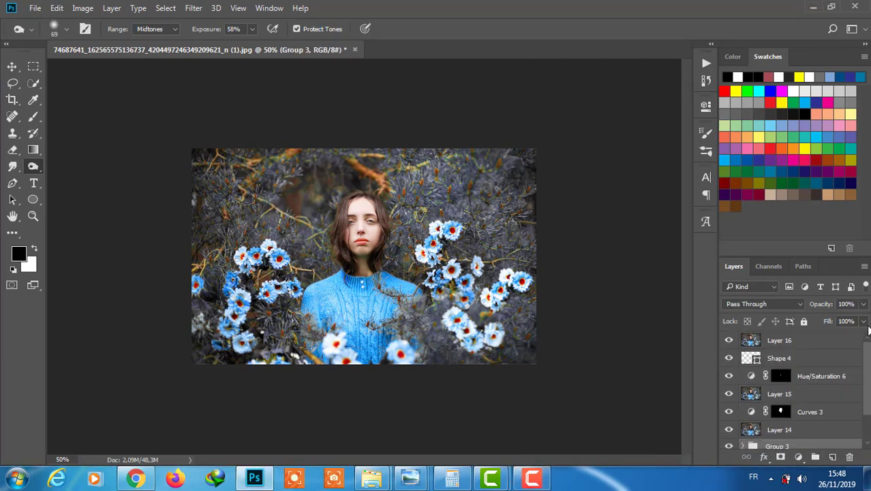
pyautogui.hotkey('ctrl', 'g')
pyautogui.moveTo(728, 356); pyautogui.dragTo(730, 371)
pyautogui.click(729, 339)
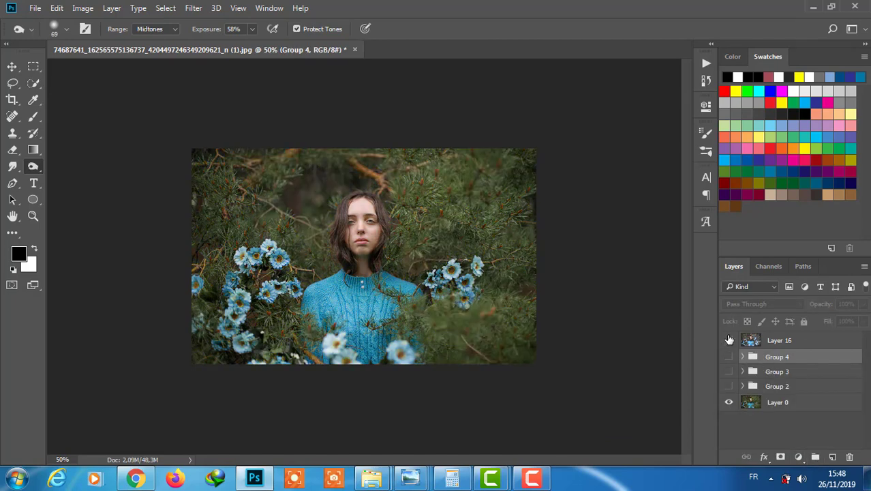
pyautogui.click(729, 339)
pyautogui.click(729, 339)
pyautogui.click(729, 340)
pyautogui.click(729, 339)
pyautogui.click(729, 340)
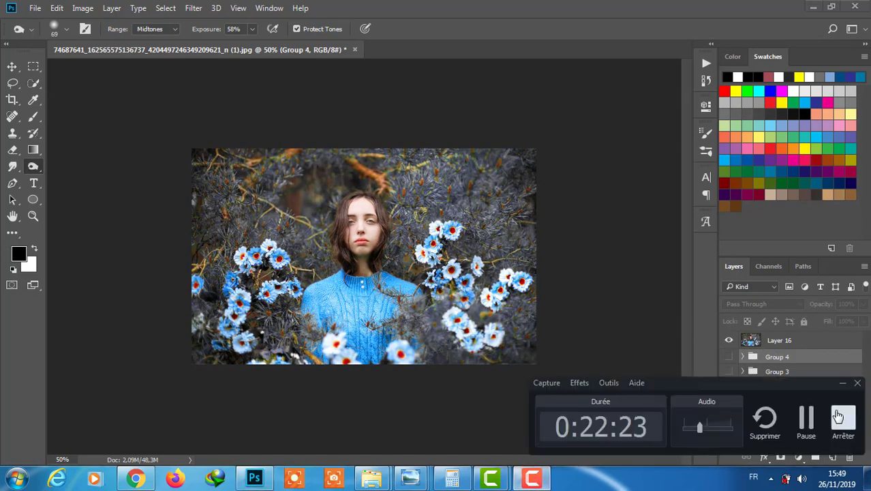
# Open the Camera Raw Filter on the Layer 16 copy.
pyautogui.click(798, 456)
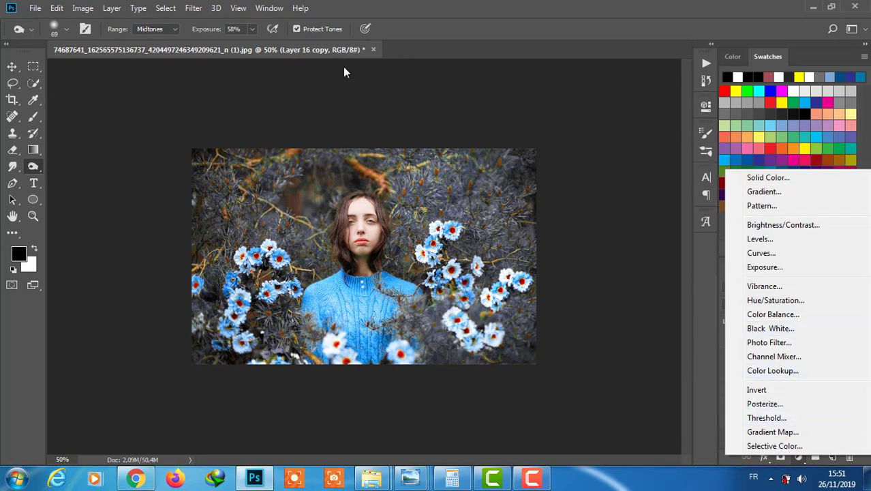
pyautogui.click(193, 7)
pyautogui.click(225, 83)
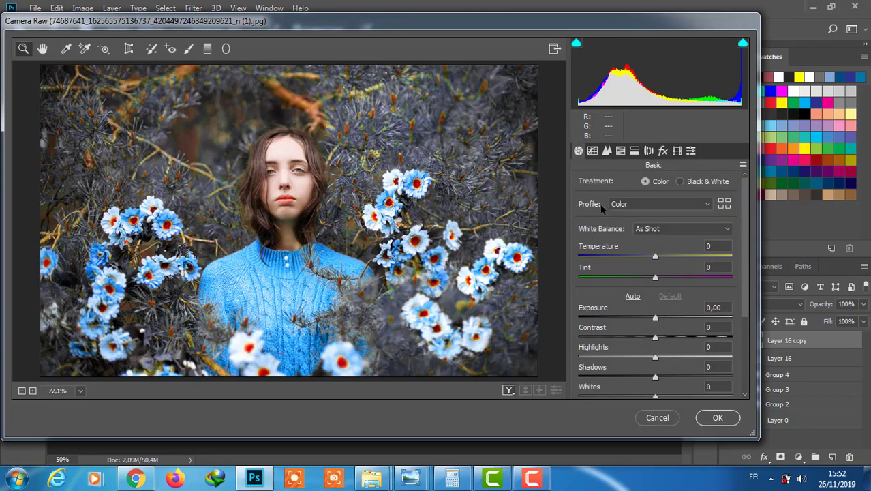
# Set HSL saturation Oranges -77 and Yellows -100, then move Layer 16 above the copy.
pyautogui.click(620, 151)
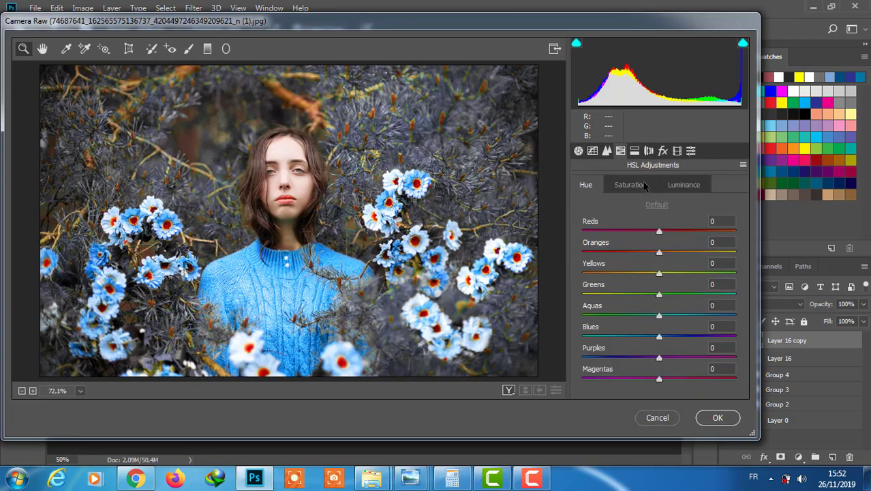
pyautogui.click(630, 185)
pyautogui.moveTo(659, 252); pyautogui.dragTo(600, 253)
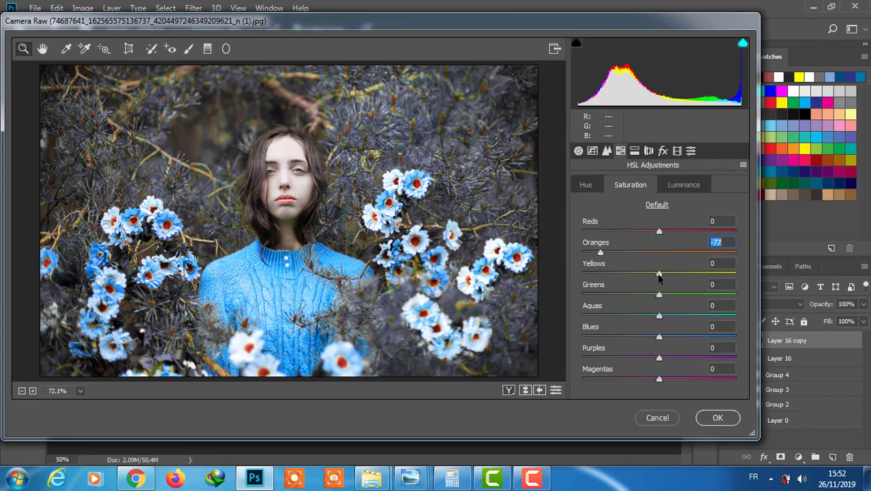
pyautogui.moveTo(659, 274); pyautogui.dragTo(573, 287)
pyautogui.press('Return')
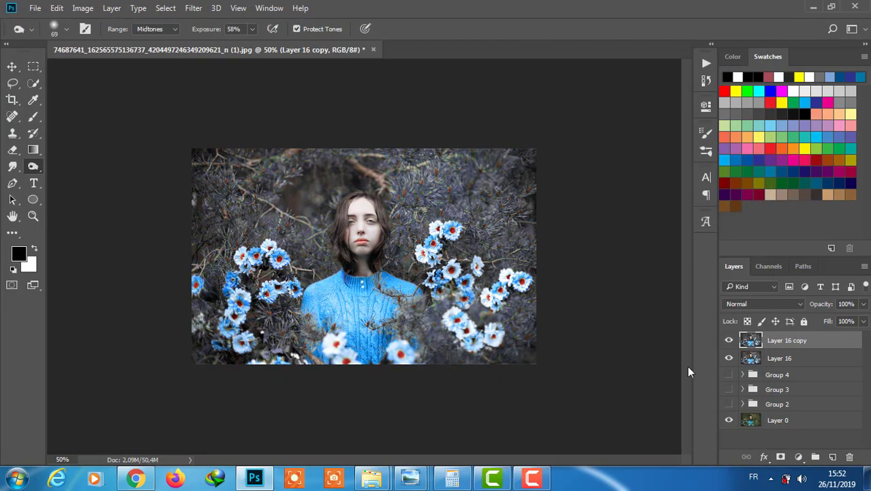
pyautogui.moveTo(749, 358); pyautogui.dragTo(750, 335)
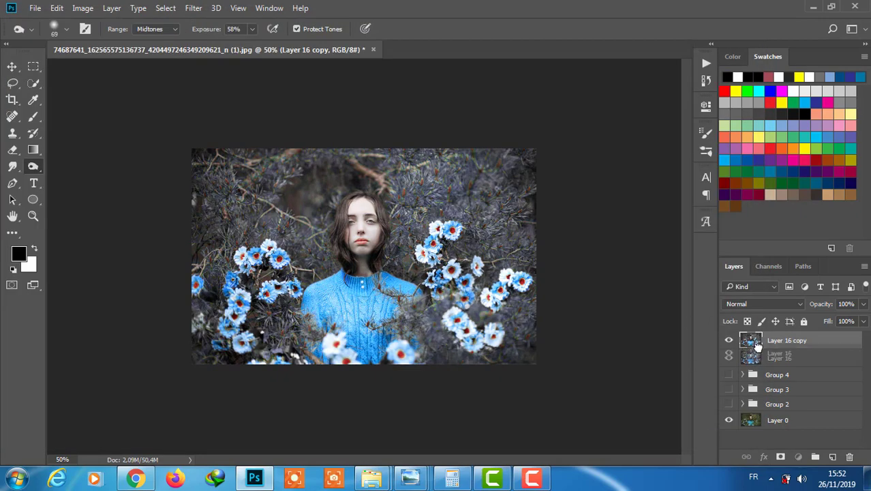
# Mask Layer 16 and paint black along the bottom to reveal the desaturated copy.
pyautogui.click(780, 456)
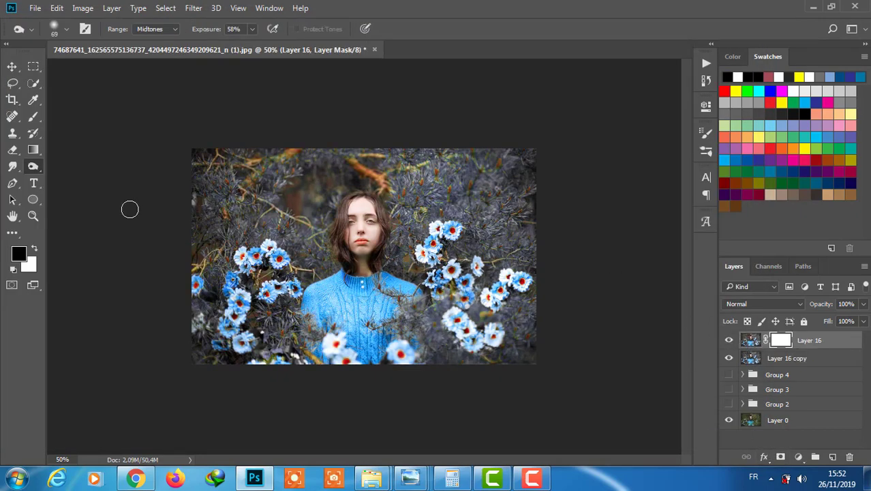
pyautogui.rightClick(86, 67)
pyautogui.click(362, 168)
pyautogui.press('b')
pyautogui.rightClick(386, 184)
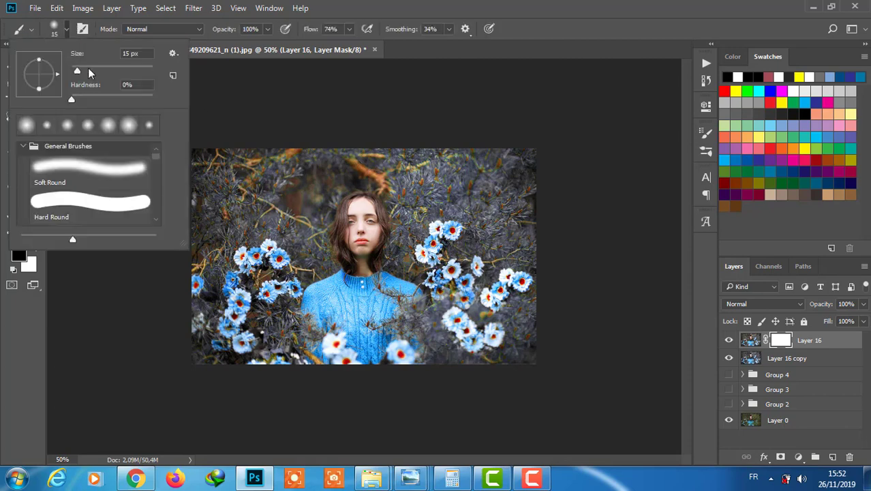
pyautogui.press('Escape')
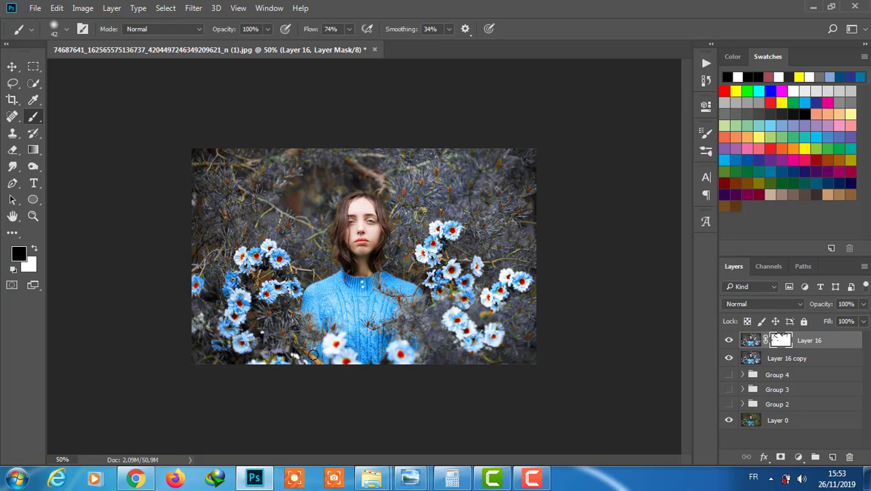
pyautogui.moveTo(311, 355); pyautogui.dragTo(484, 357)
pyautogui.hotkey('ctrl', '-')
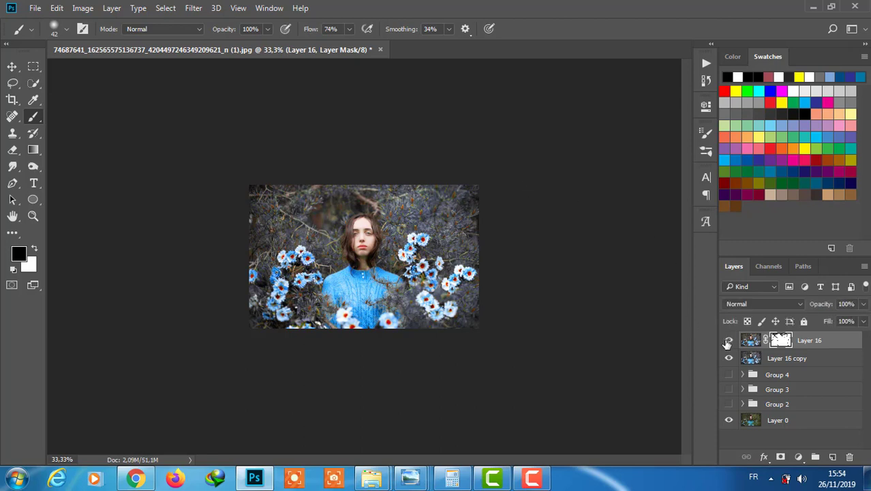
pyautogui.click(727, 340)
# Add a Curves layer, pulling the red curve down and raising the blue curve.
pyautogui.click(798, 457)
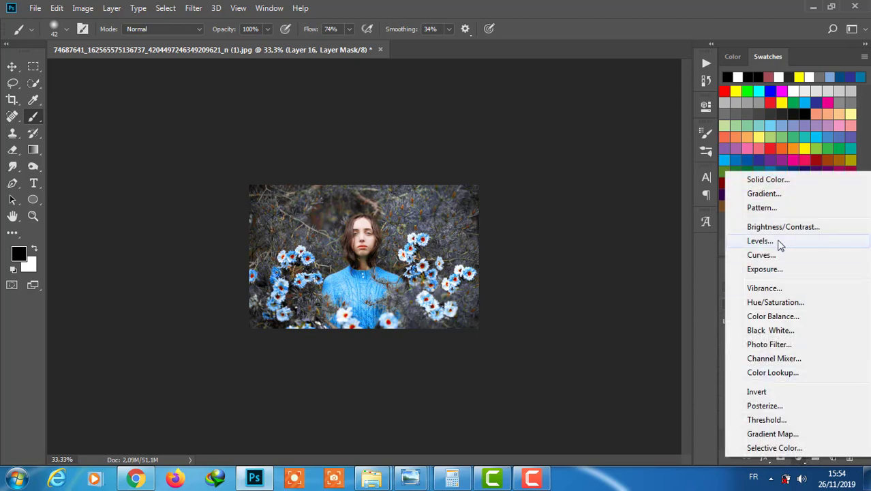
pyautogui.click(753, 251)
pyautogui.click(582, 158)
pyautogui.click(578, 178)
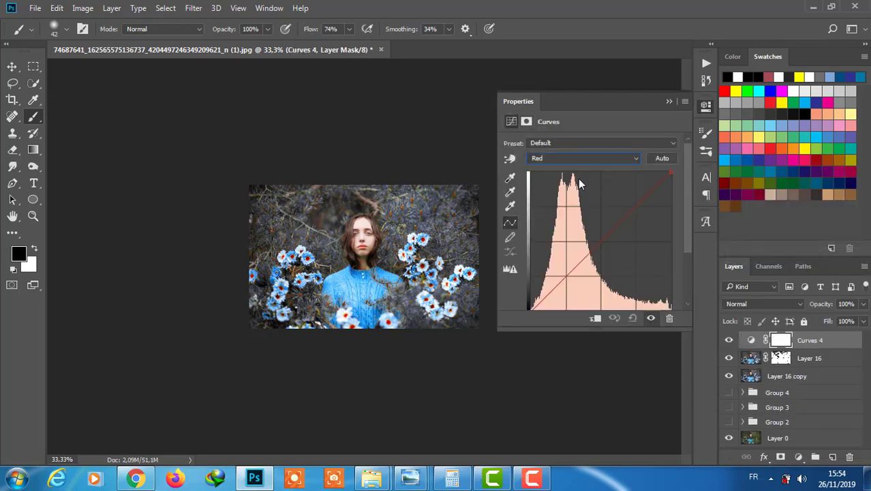
pyautogui.click(580, 256)
pyautogui.moveTo(580, 256); pyautogui.dragTo(586, 258)
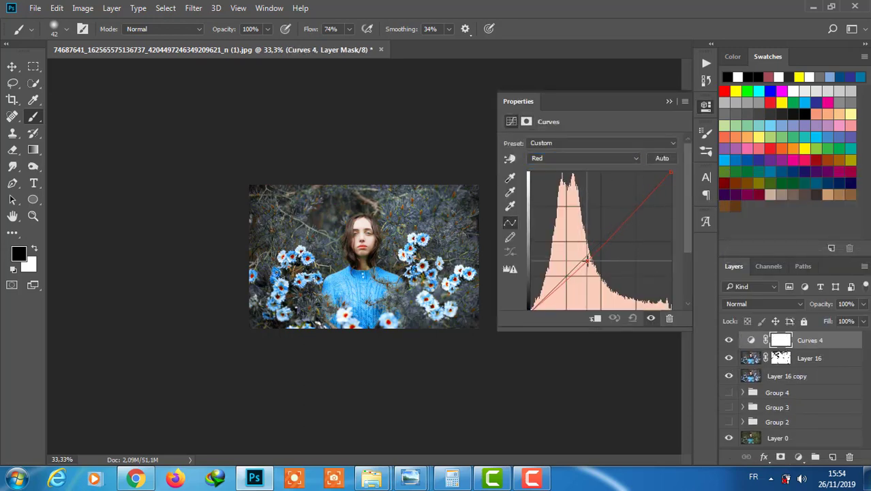
pyautogui.click(569, 158)
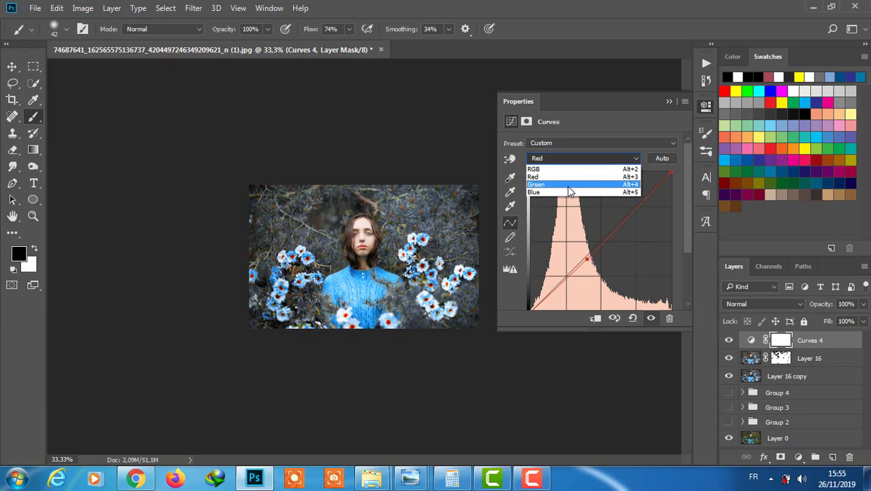
pyautogui.click(571, 191)
pyautogui.moveTo(588, 251); pyautogui.dragTo(591, 246)
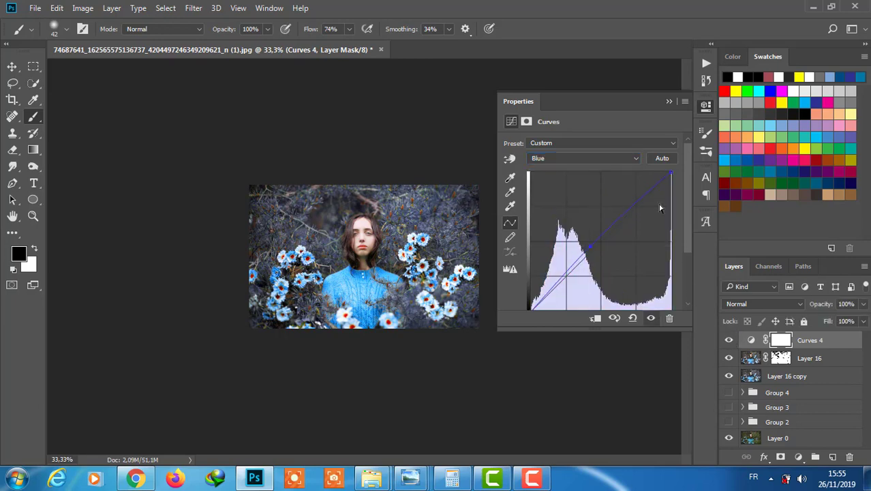
# Add a Levels layer with the black input raised to deepen shadows.
pyautogui.click(798, 457)
pyautogui.click(746, 236)
pyautogui.moveTo(521, 233); pyautogui.dragTo(534, 234)
# Adjust Levels RGB midtone and white inputs, then nudge the red channel's black and midtone.
pyautogui.moveTo(603, 233); pyautogui.dragTo(599, 234)
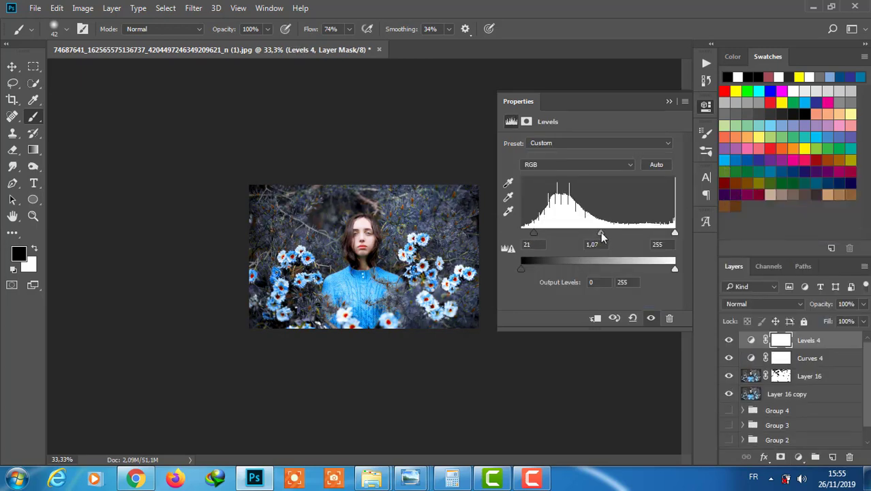
pyautogui.moveTo(674, 234); pyautogui.dragTo(669, 233)
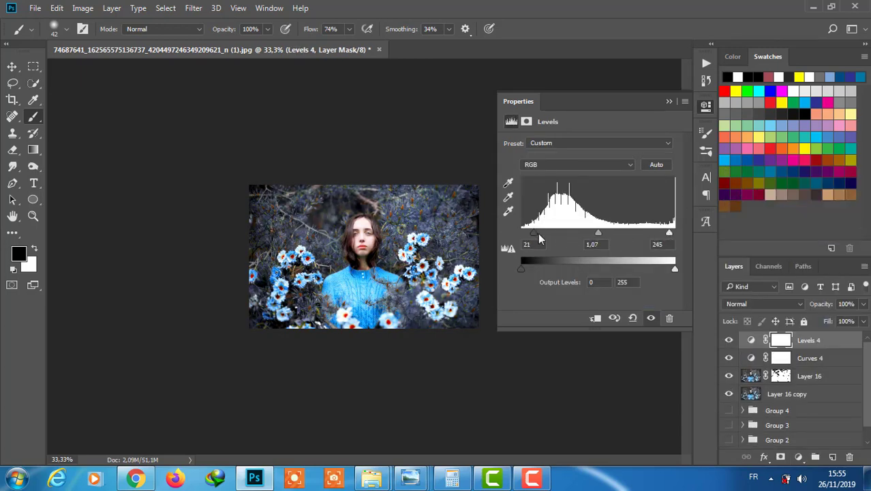
pyautogui.click(577, 164)
pyautogui.click(545, 177)
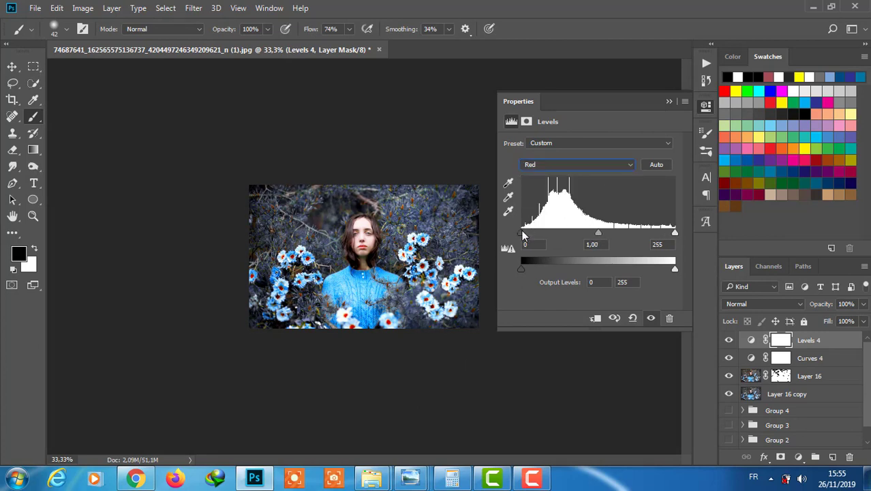
pyautogui.moveTo(521, 234); pyautogui.dragTo(523, 236)
pyautogui.moveTo(598, 234); pyautogui.dragTo(601, 233)
pyautogui.click(614, 318)
pyautogui.click(614, 318)
# Nudge the green Levels channel and lighten the blue channel's midtones.
pyautogui.click(578, 164)
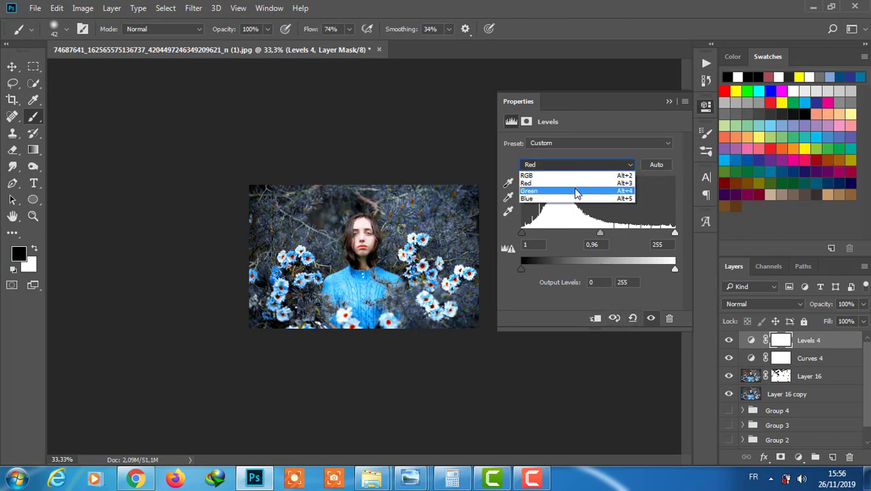
pyautogui.click(545, 184)
pyautogui.moveTo(523, 234); pyautogui.dragTo(525, 234)
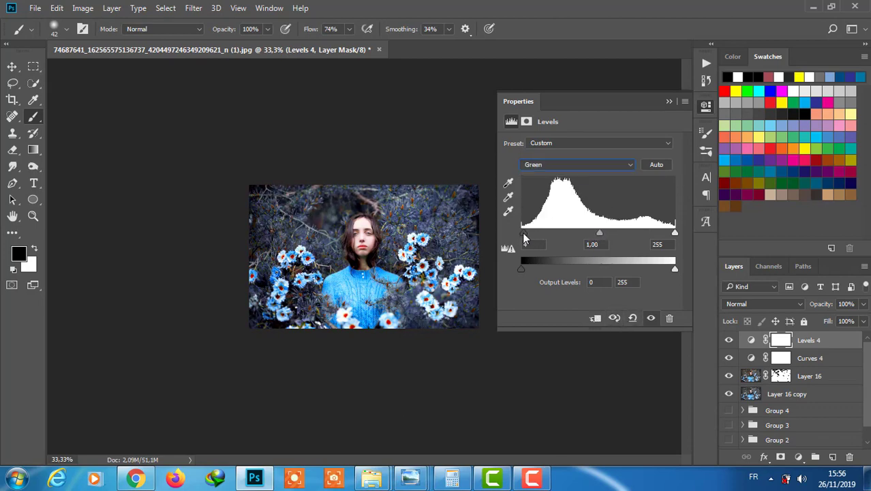
pyautogui.click(575, 164)
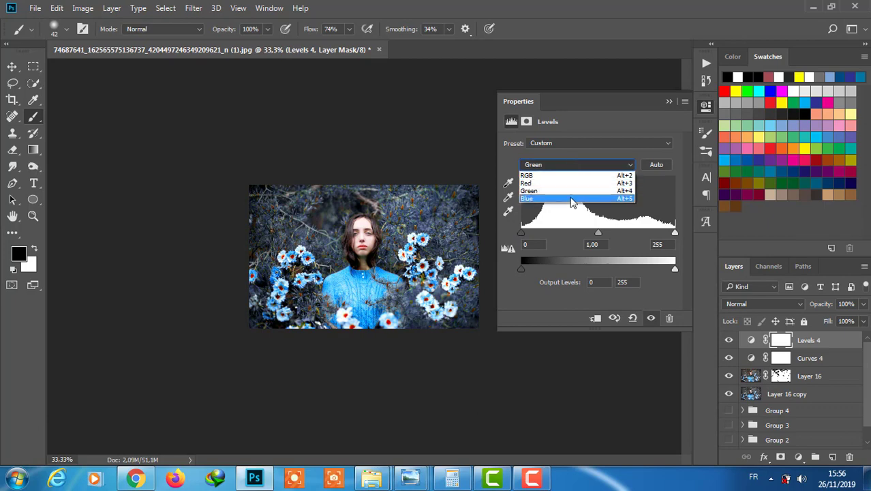
pyautogui.click(573, 197)
pyautogui.moveTo(597, 233); pyautogui.dragTo(594, 233)
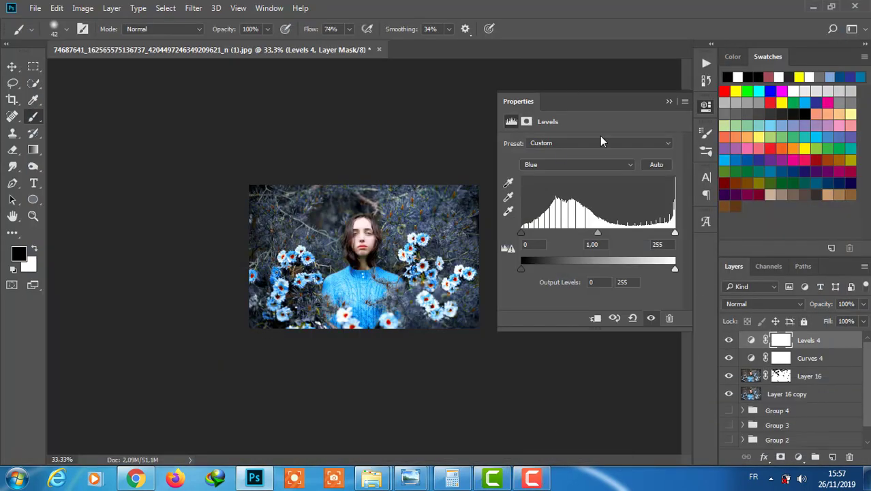
# Raise the Curves blue channel further for a colder tone.
pyautogui.click(598, 164)
pyautogui.click(583, 157)
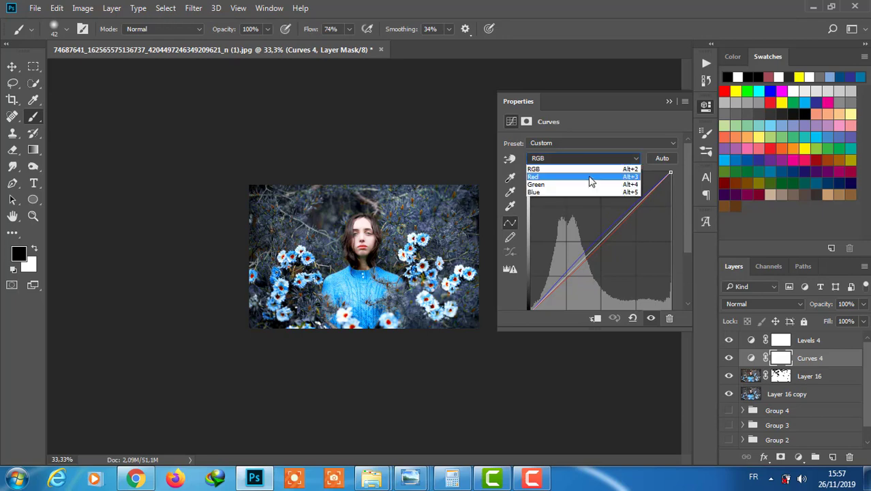
pyautogui.click(587, 190)
pyautogui.moveTo(589, 251); pyautogui.dragTo(589, 244)
pyautogui.click(770, 339)
# Zoom to 50% and stamp all visible edits into a new Layer 17.
pyautogui.click(668, 101)
pyautogui.hotkey('ctrl', '+')
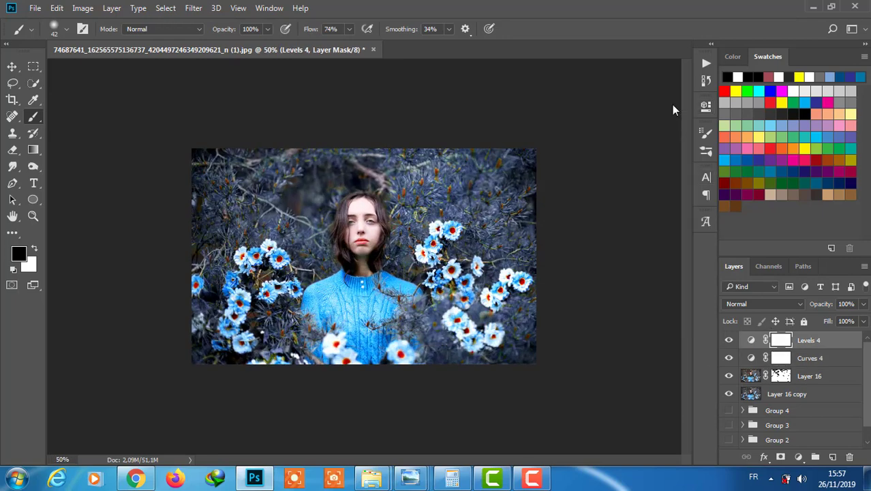
pyautogui.click(193, 8)
pyautogui.click(213, 80)
pyautogui.click(652, 420)
pyautogui.hotkey('ctrl', 'shift', 'alt', 'e')
# Add a Camera Raw Effects vignette, adjusting its amount, midpoint and roundness.
pyautogui.click(192, 7)
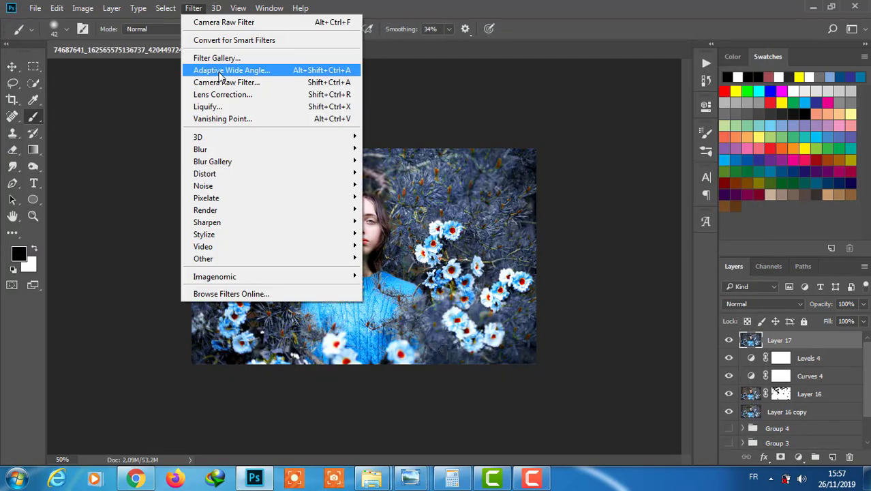
pyautogui.click(214, 79)
pyautogui.click(690, 150)
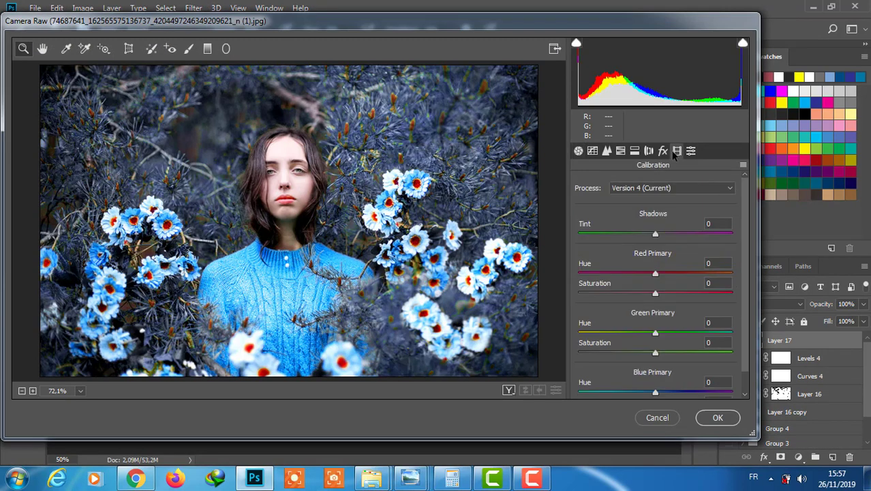
pyautogui.click(662, 151)
pyautogui.click(644, 318)
pyautogui.moveTo(642, 318); pyautogui.dragTo(644, 319)
pyautogui.moveTo(655, 339); pyautogui.dragTo(609, 338)
pyautogui.moveTo(655, 359)
pyautogui.mouseDown()
pyautogui.moveTo(635, 359)
pyautogui.moveTo(686, 371)
pyautogui.mouseUp()
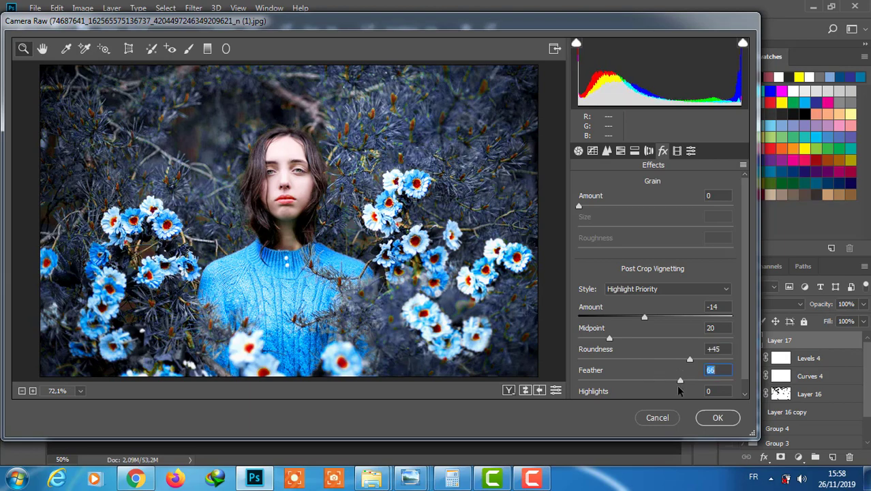
# Switch the vignette style to Paint Overlay with Amount -28 and apply it.
pyautogui.scroll(-1, 746, 386)
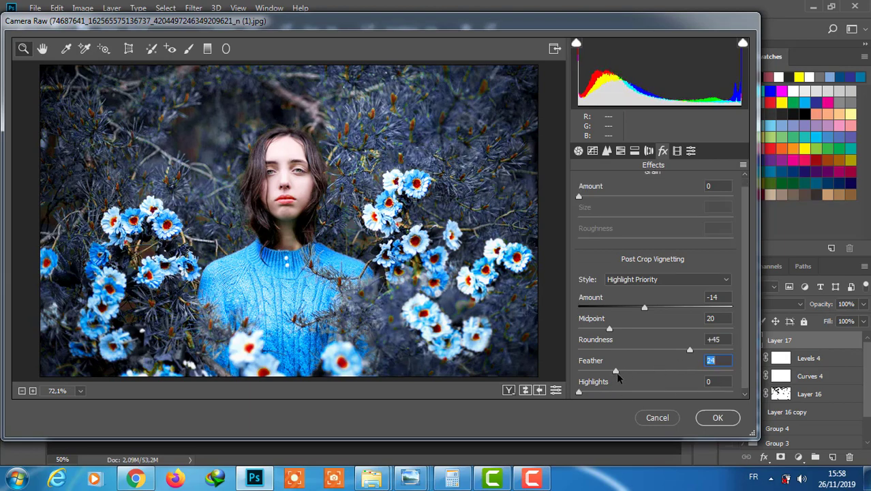
pyautogui.click(686, 280)
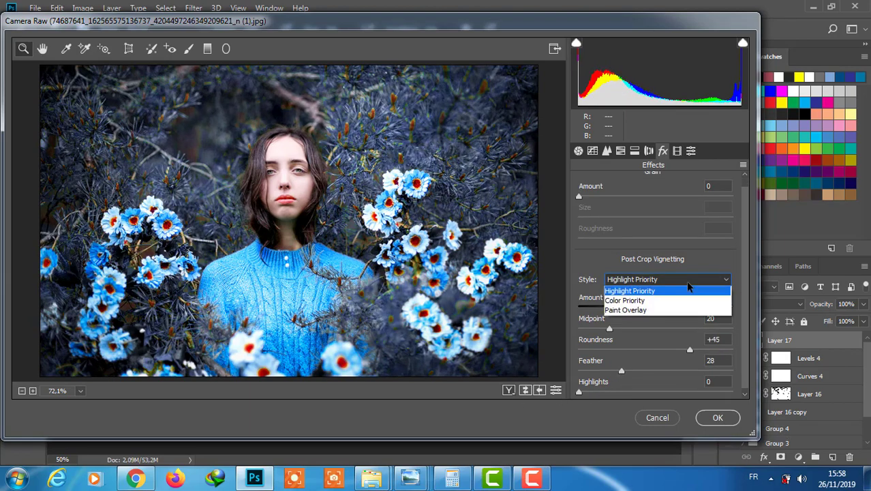
pyautogui.click(664, 299)
pyautogui.click(654, 280)
pyautogui.click(654, 280)
pyautogui.click(648, 279)
pyautogui.click(645, 310)
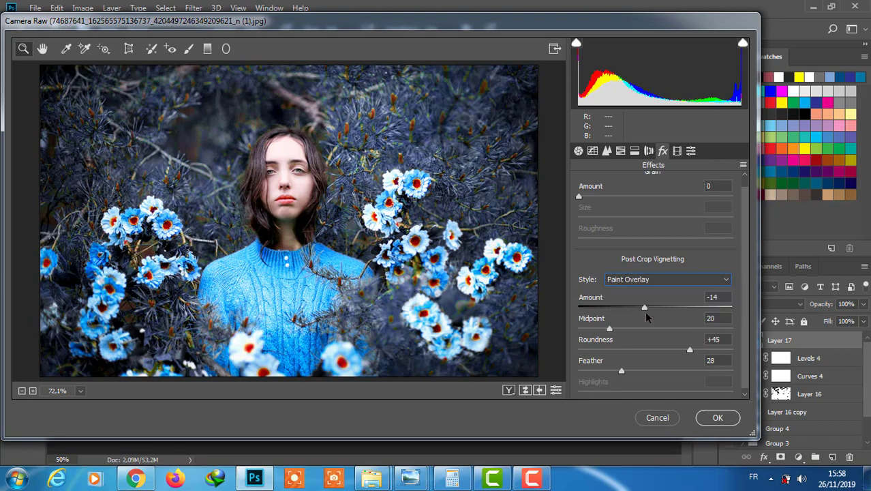
pyautogui.moveTo(644, 309); pyautogui.dragTo(601, 329)
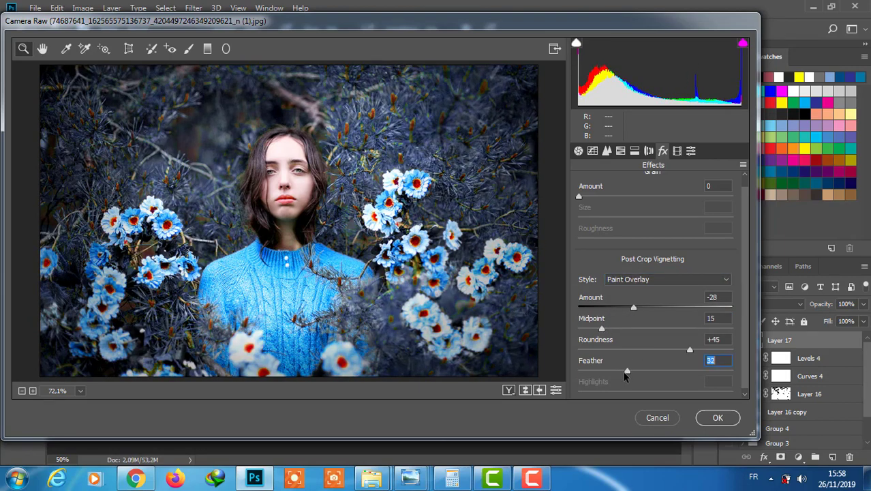
pyautogui.click(717, 417)
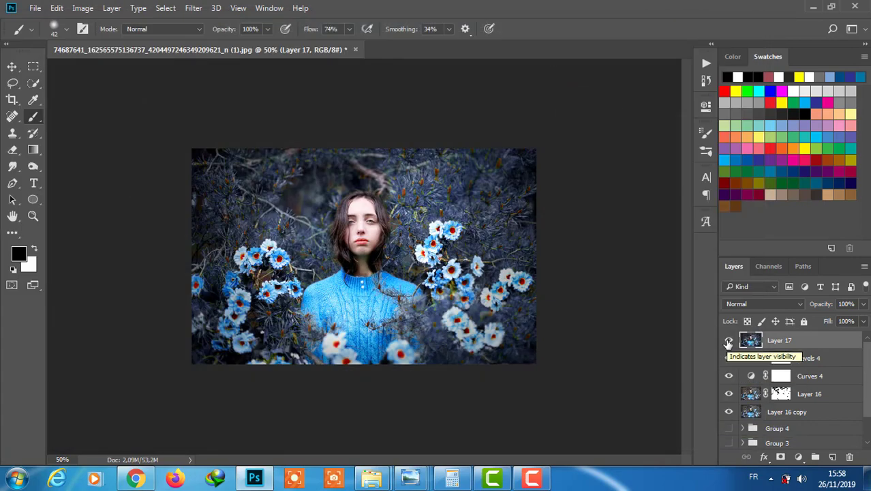
# Group Levels 4 down to Layer 16 copy into Group 5 and hide it.
pyautogui.click(729, 340)
pyautogui.click(729, 339)
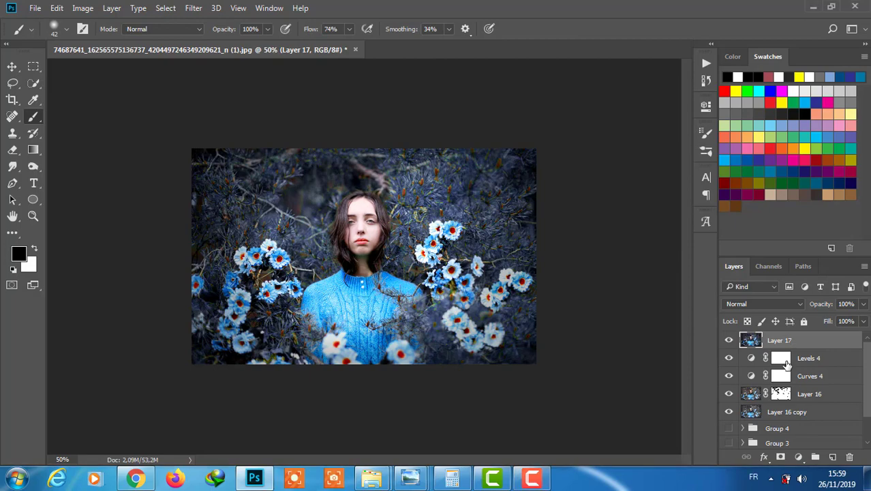
pyautogui.click(808, 358)
pyautogui.scroll(-1, 808, 357)
pyautogui.keyDown('shift'); pyautogui.click(783, 378); pyautogui.keyUp('shift')
pyautogui.hotkey('ctrl', 'g')
pyautogui.click(728, 356)
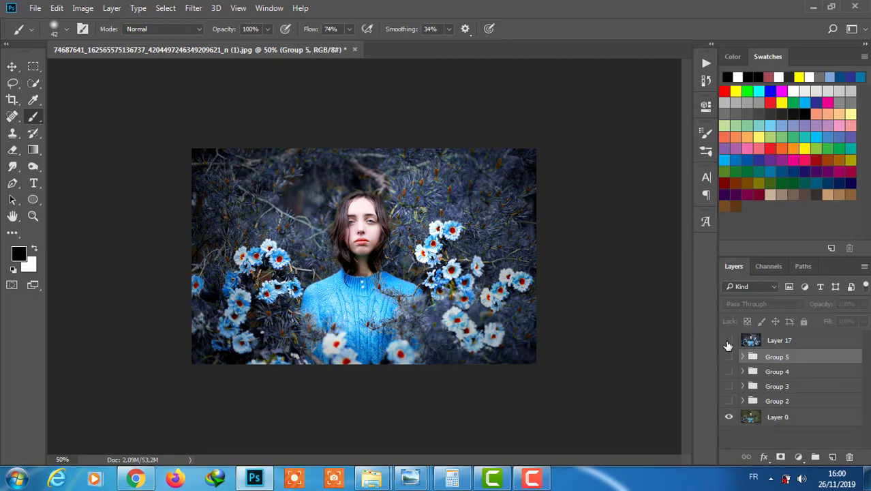
# Toggle Layer 17 to compare before and after, then select Layer 17.
pyautogui.hotkey('ctrl', '+')
pyautogui.click(728, 340)
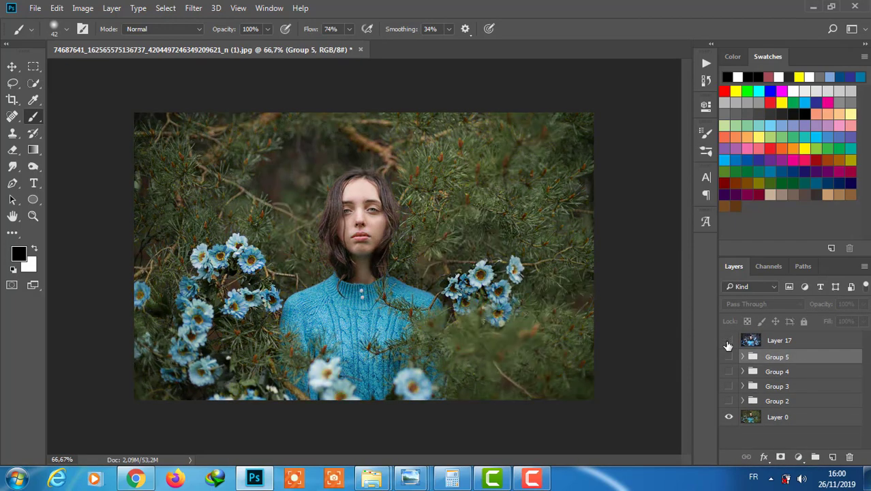
pyautogui.click(729, 341)
pyautogui.hotkey('ctrl', '-')
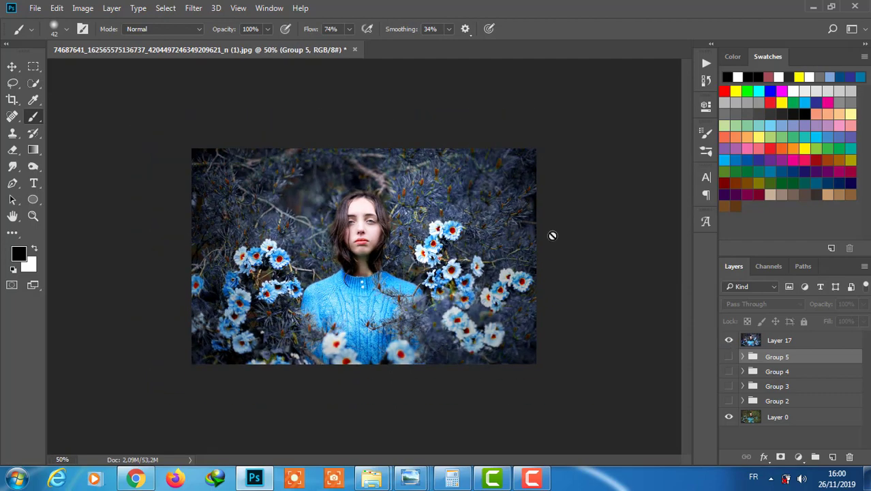
pyautogui.click(744, 343)
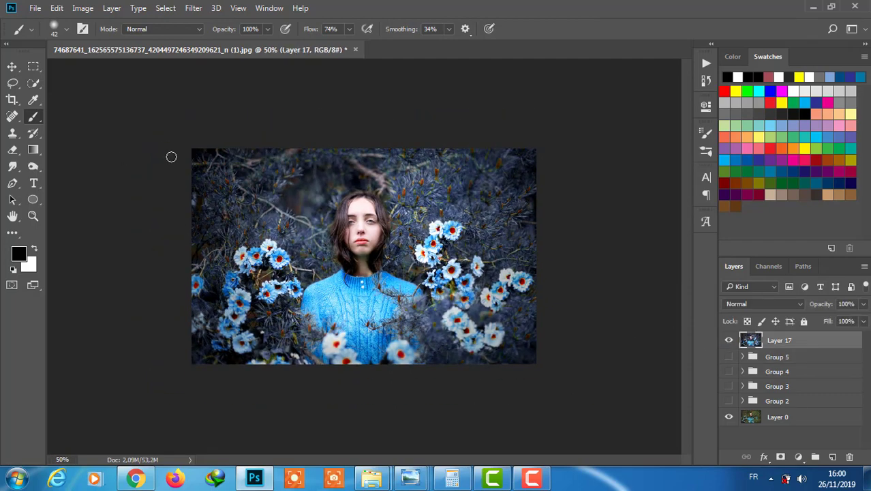
pyautogui.click(35, 7)
# Save the graded portrait as a PNG named hfff.
pyautogui.click(83, 155)
pyautogui.click(204, 342)
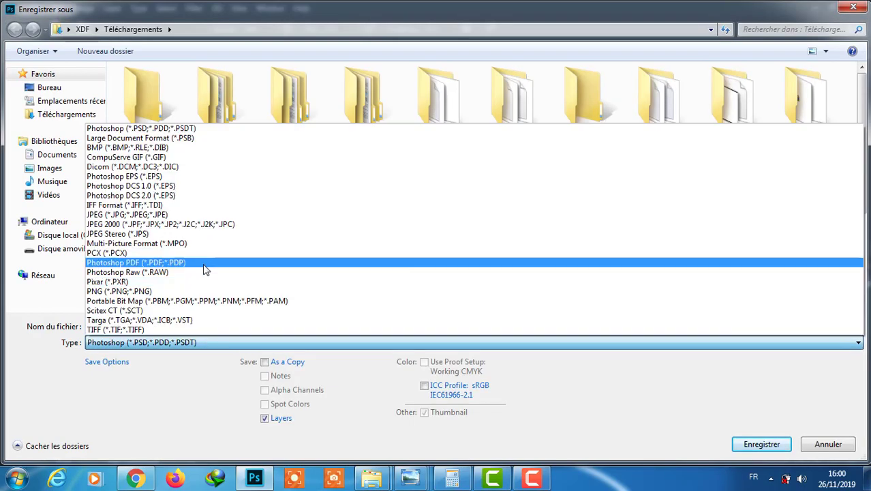
pyautogui.click(119, 291)
pyautogui.write('hfff')
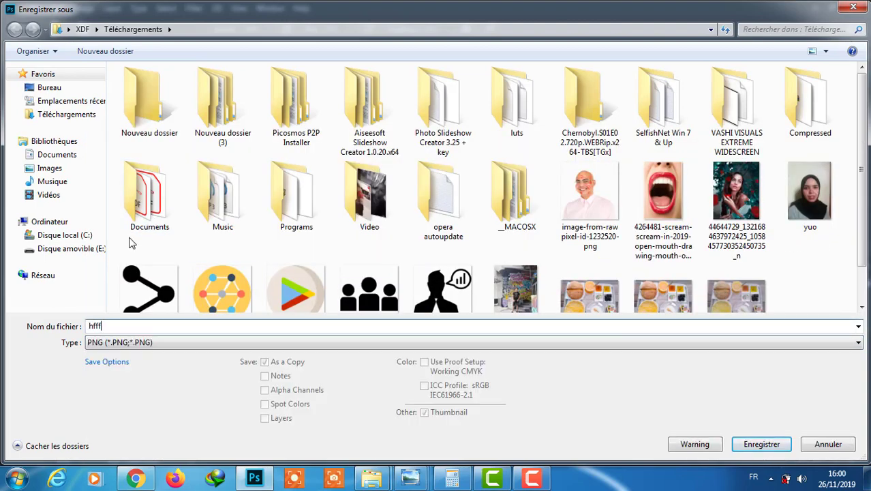
pyautogui.press('Escape')
# Find hfff through Windows search, open it in Photo Viewer and enlarge the window.
pyautogui.press('super')
pyautogui.write('h')
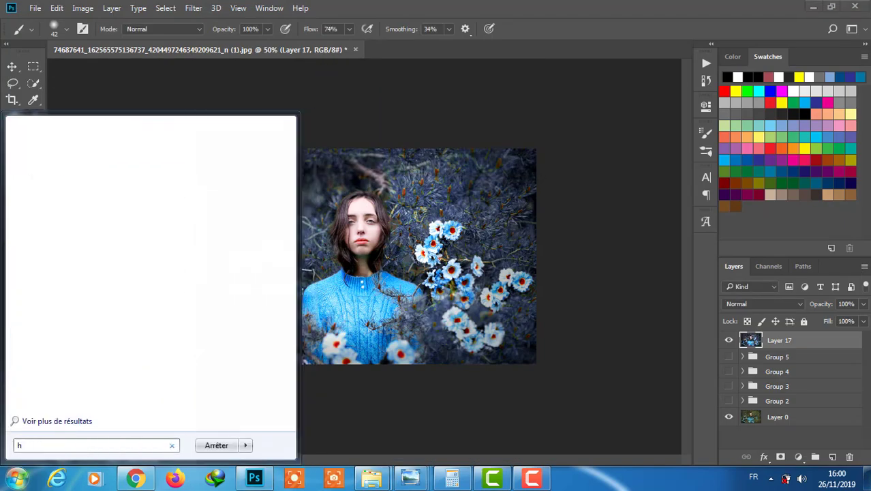
pyautogui.write('fff')
pyautogui.click(42, 148)
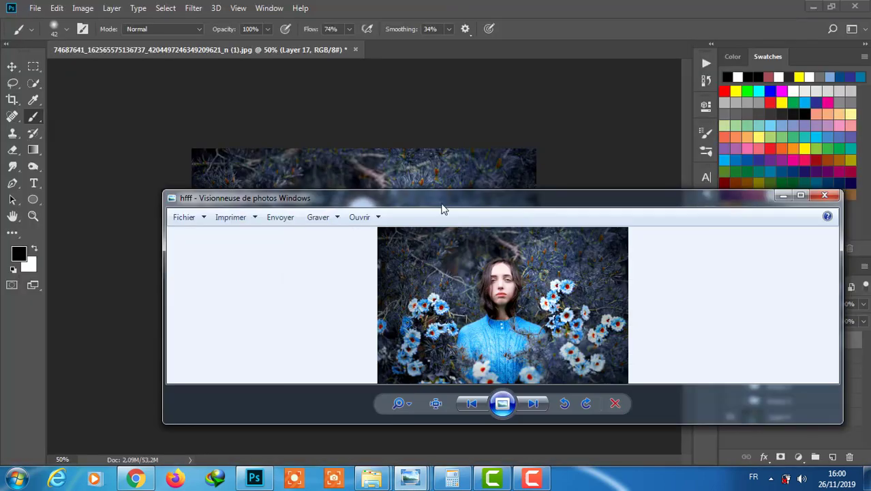
pyautogui.moveTo(443, 191); pyautogui.dragTo(404, 62)
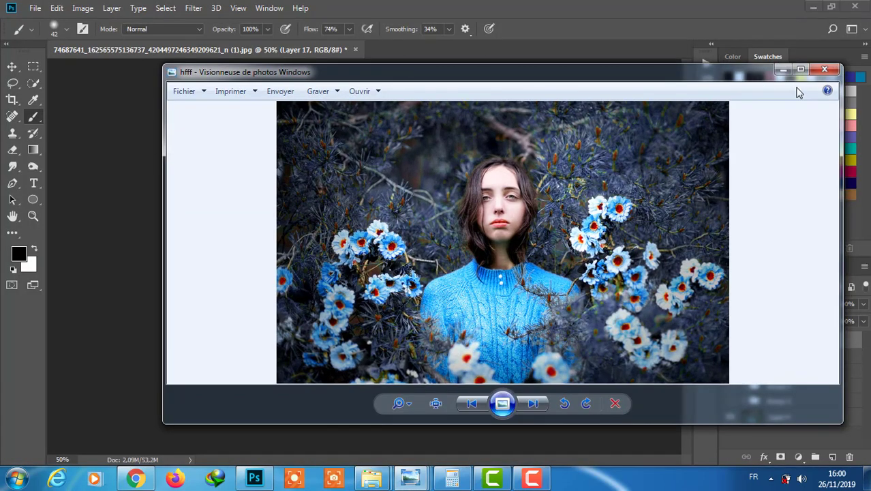